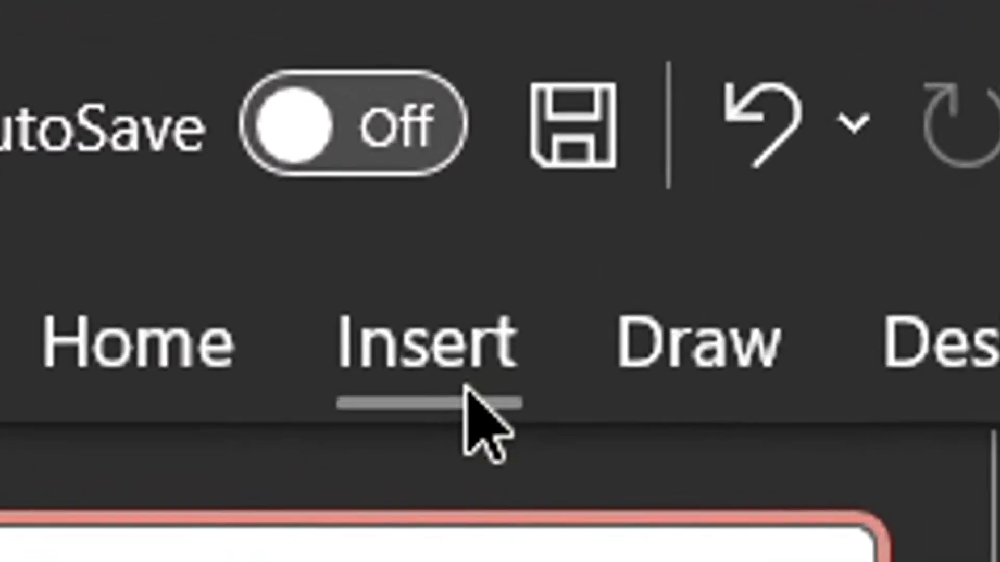
# - Insert Square.png from the Assets (or Bodies) folder and place it as the character's body in the middle of the slide
pyautogui.click(91, 42)
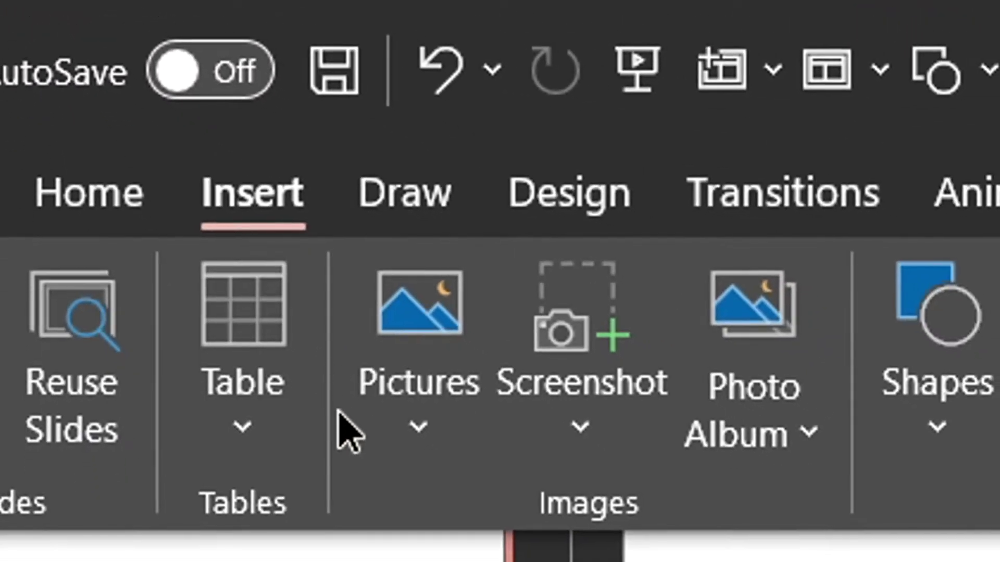
pyautogui.click(422, 419)
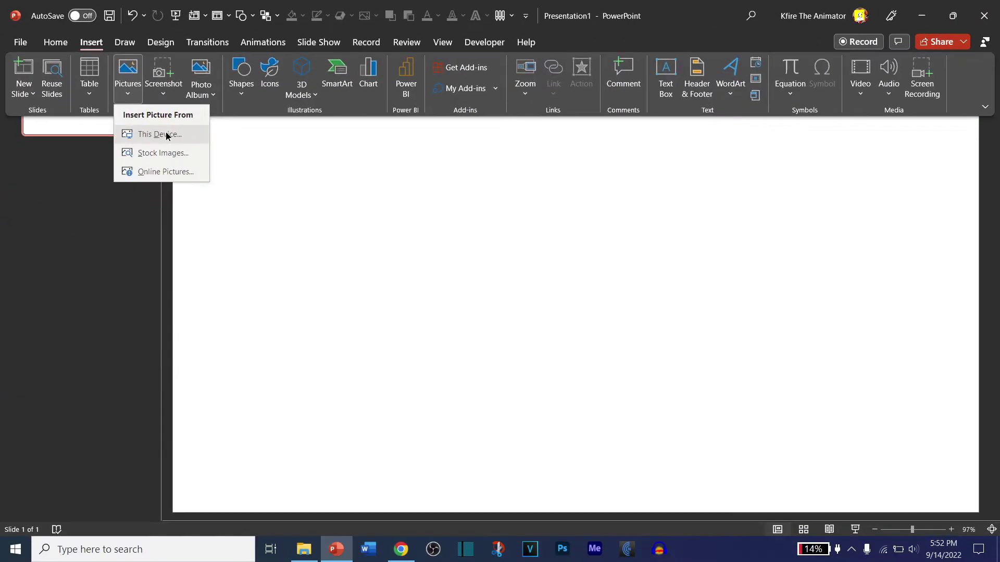
pyautogui.click(341, 358)
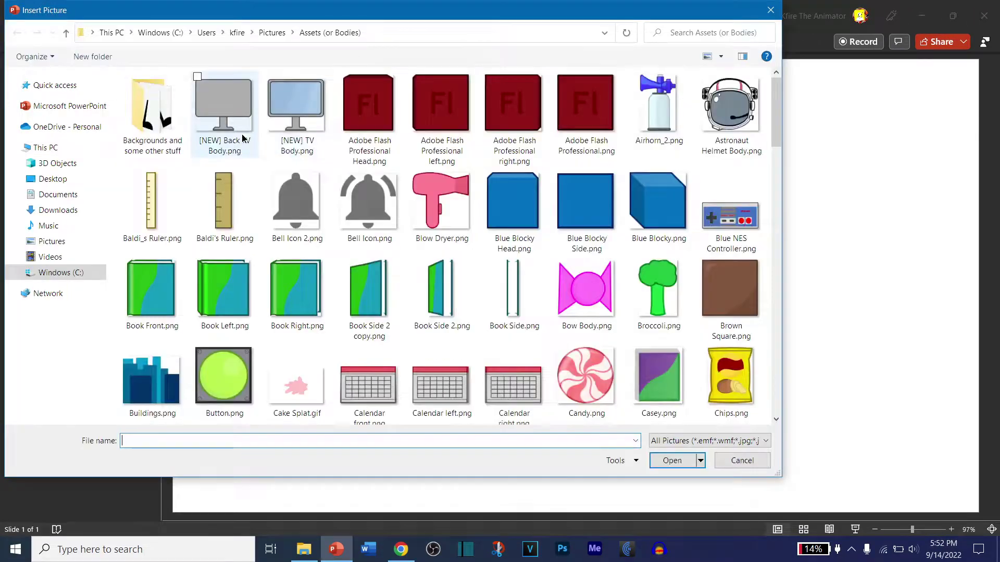
pyautogui.click(271, 33)
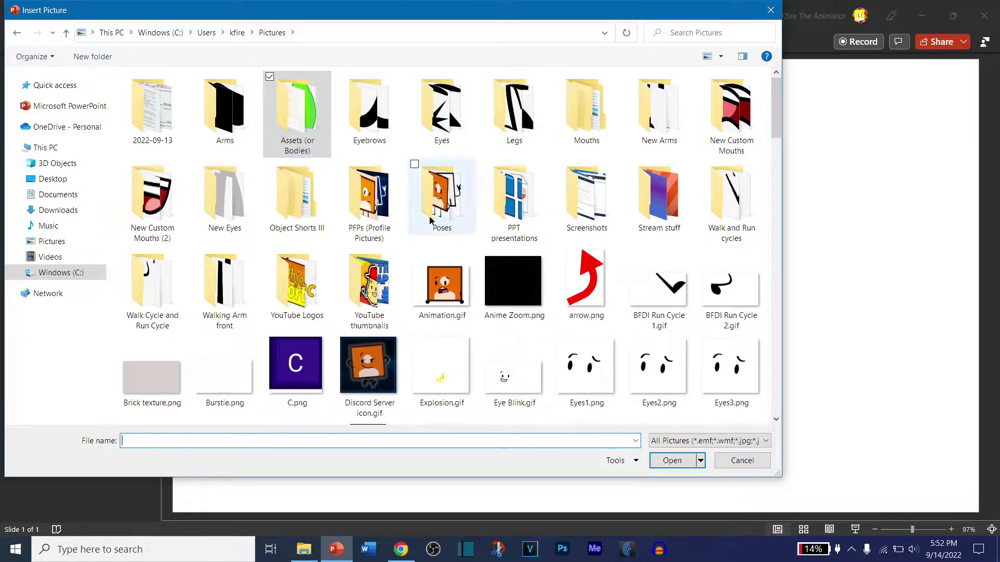
pyautogui.doubleClick(295, 121)
pyautogui.scroll(-15, 572, 238)
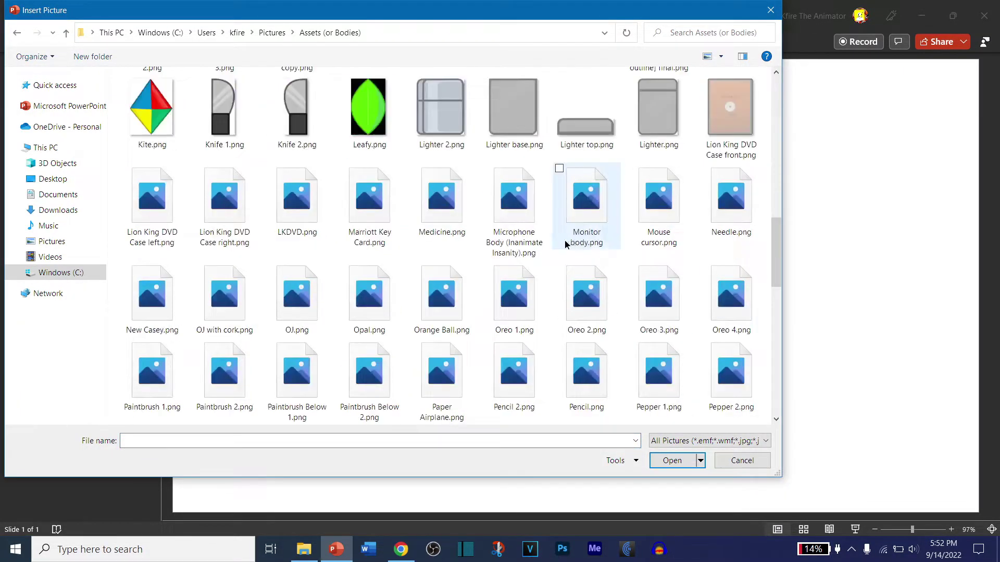
pyautogui.scroll(-1, 341, 289)
pyautogui.click(199, 204)
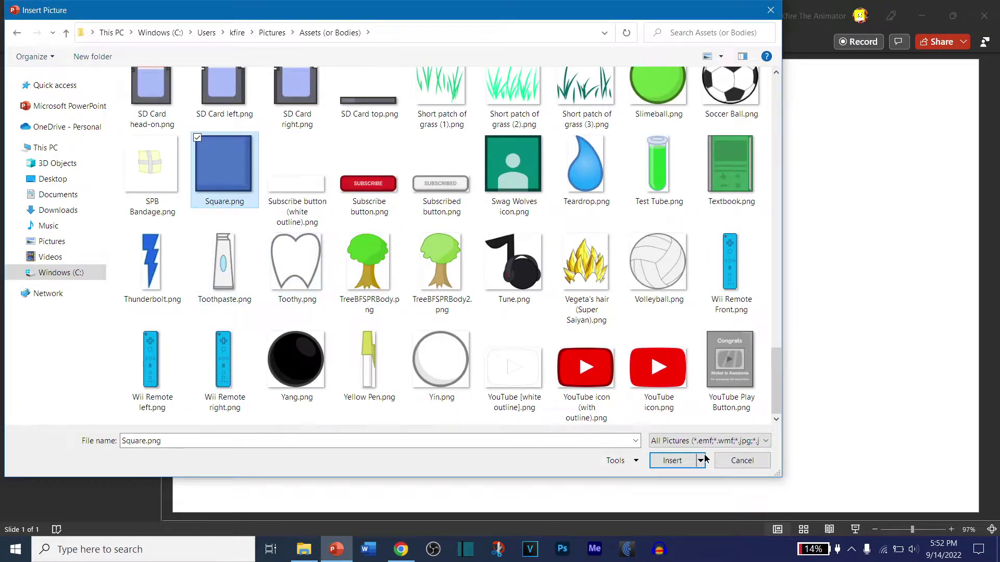
pyautogui.click(692, 461)
pyautogui.moveTo(349, 59); pyautogui.dragTo(546, 226)
pyautogui.moveTo(453, 174); pyautogui.dragTo(458, 163)
# - Insert a leg picture from the device and place it beneath the square body
pyautogui.click(91, 41)
pyautogui.click(81, 68)
pyautogui.click(99, 89)
pyautogui.doubleClick(368, 107)
pyautogui.moveTo(500, 281); pyautogui.dragTo(602, 407)
# - Add an arm picture and place it at the lower right corner of the square body
pyautogui.rightClick(571, 471)
pyautogui.click(641, 243)
pyautogui.click(708, 244)
pyautogui.doubleClick(225, 203)
pyautogui.moveTo(372, 323); pyautogui.dragTo(690, 401)
# - Insert an eye picture on the square's face and duplicate it for the second eye
pyautogui.click(92, 42)
pyautogui.click(81, 68)
pyautogui.click(99, 88)
pyautogui.doubleClick(369, 107)
pyautogui.moveTo(547, 223); pyautogui.dragTo(563, 261)
pyautogui.hotkey('ctrl', 'd')
# - Add the eyebrow and smiling mouth pictures to the face and position the mouth below the eyes
pyautogui.click(91, 41)
pyautogui.click(81, 68)
pyautogui.click(99, 89)
pyautogui.doubleClick(369, 339)
pyautogui.rightClick(579, 238)
pyautogui.moveTo(664, 334)
pyautogui.click(725, 329)
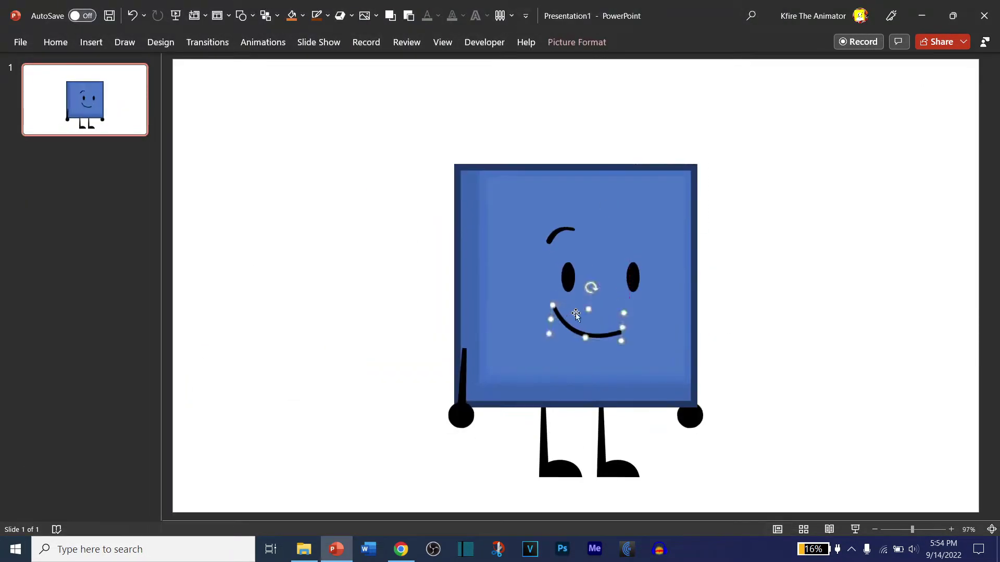
pyautogui.moveTo(583, 323); pyautogui.dragTo(577, 315)
pyautogui.click(413, 236)
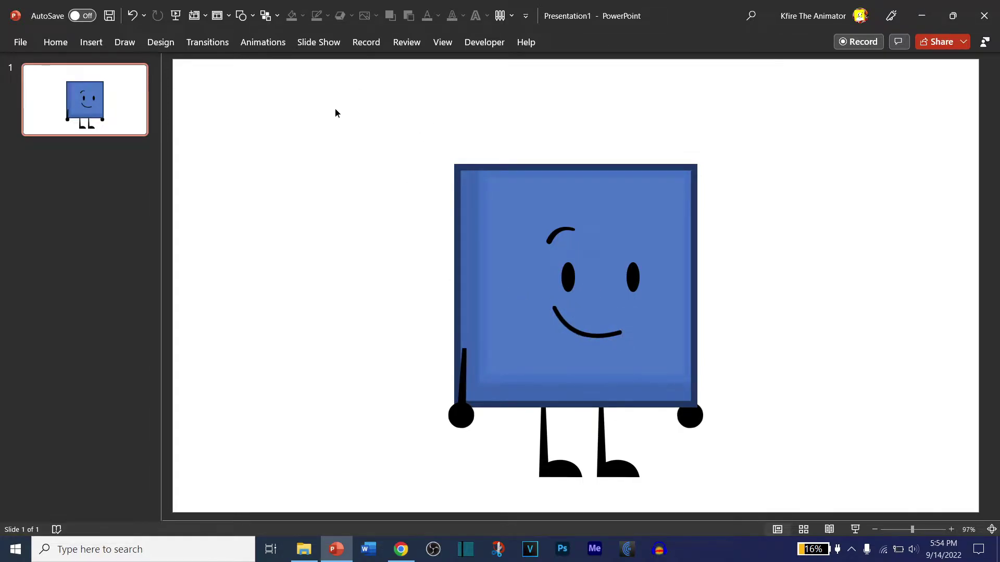
# - Bring the arm at the body's right edge in front of the square
pyautogui.click(697, 407)
pyautogui.click(703, 396)
pyautogui.click(690, 416)
pyautogui.scroll(3, 691, 419)
pyautogui.scroll(2, 693, 422)
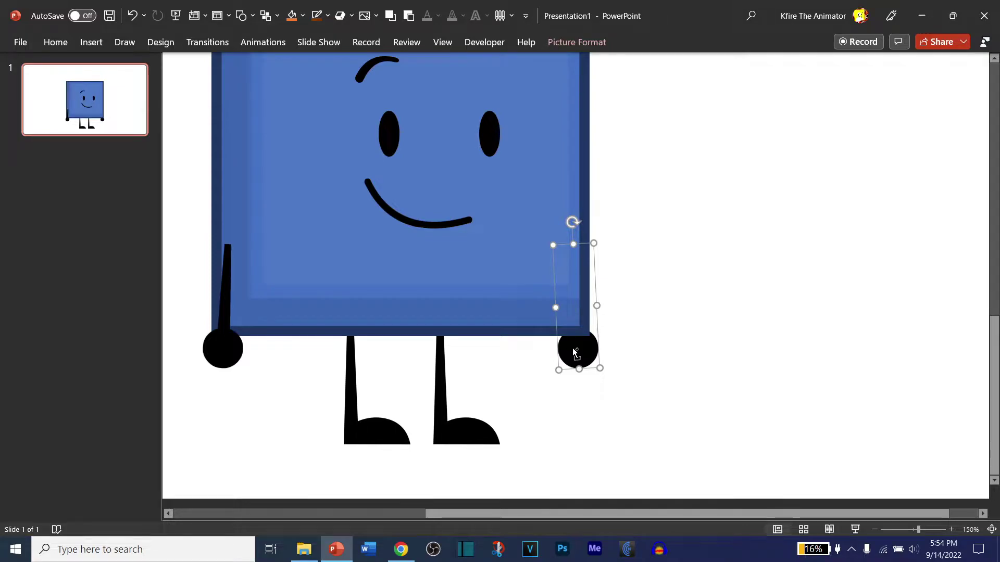
pyautogui.scroll(8, 575, 353)
pyautogui.rightClick(571, 418)
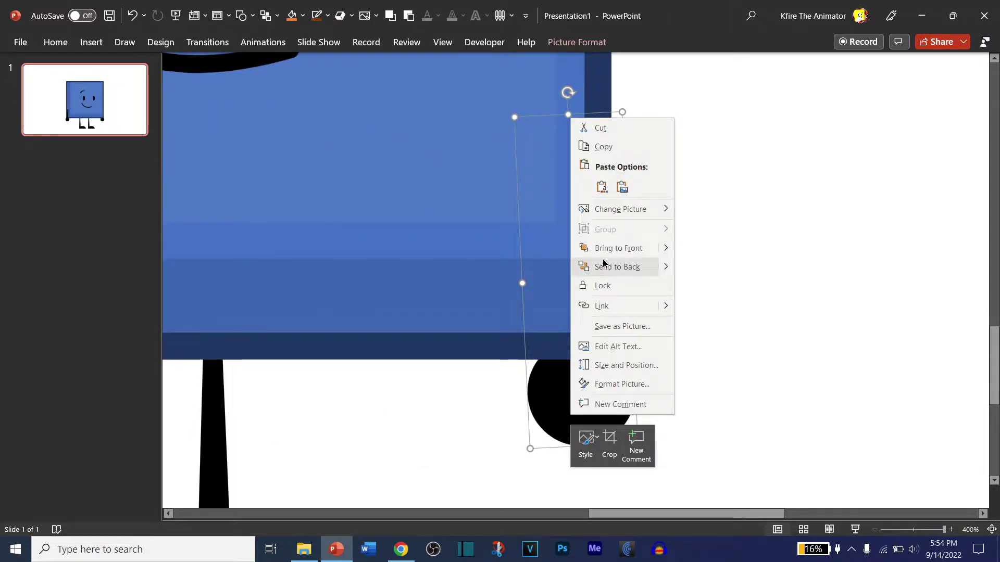
pyautogui.click(614, 248)
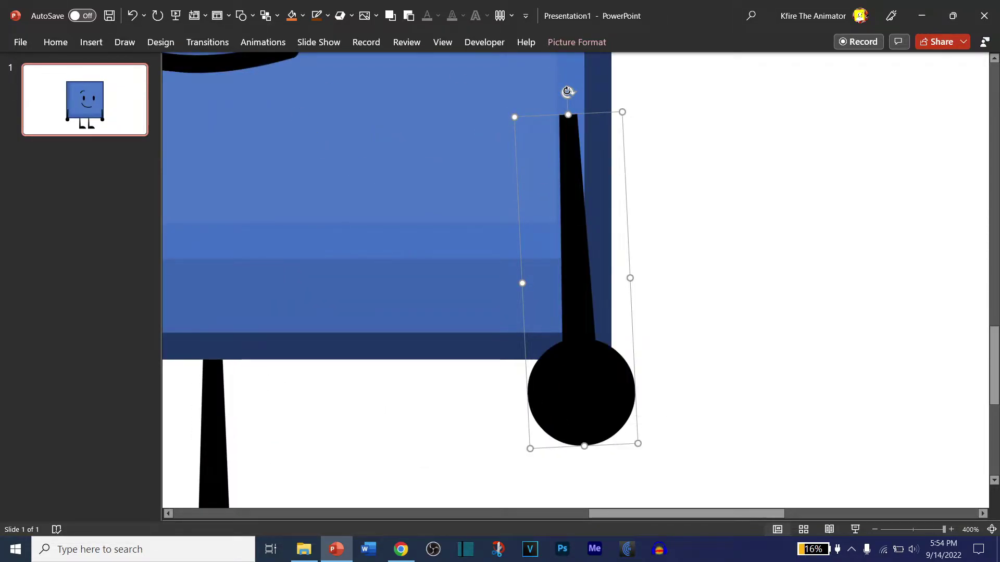
# - Duplicate the right arm, flip the copy vertically and horizontally, and align it end to end above the original's shoulder
pyautogui.hotkey('ctrl', 'd')
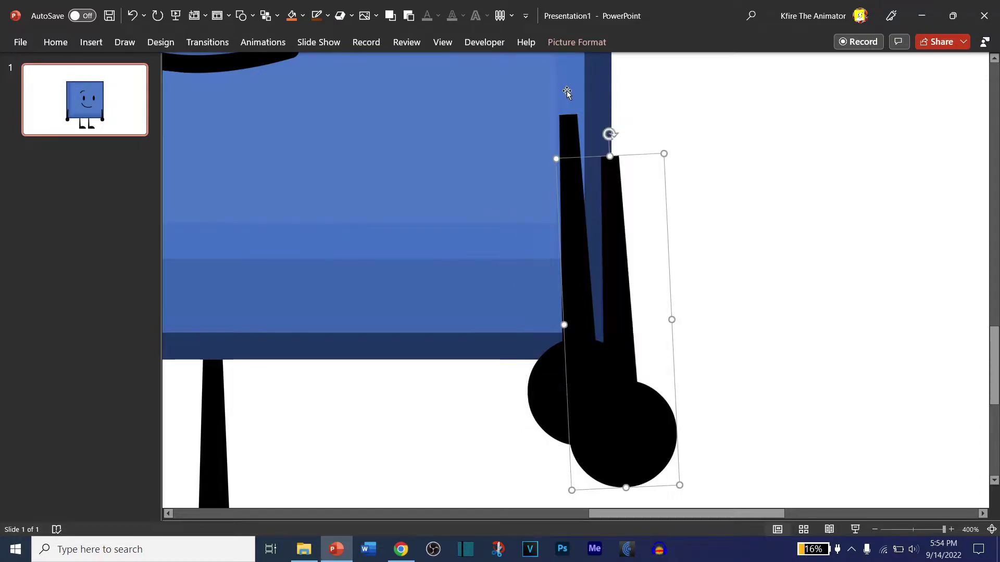
pyautogui.click(276, 16)
pyautogui.click(268, 16)
pyautogui.click(269, 18)
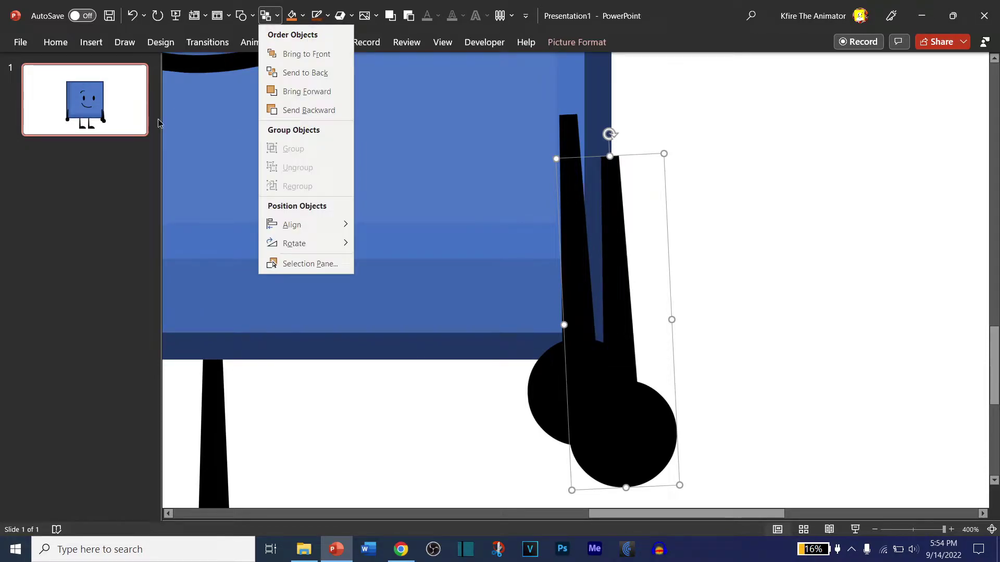
pyautogui.moveTo(320, 243)
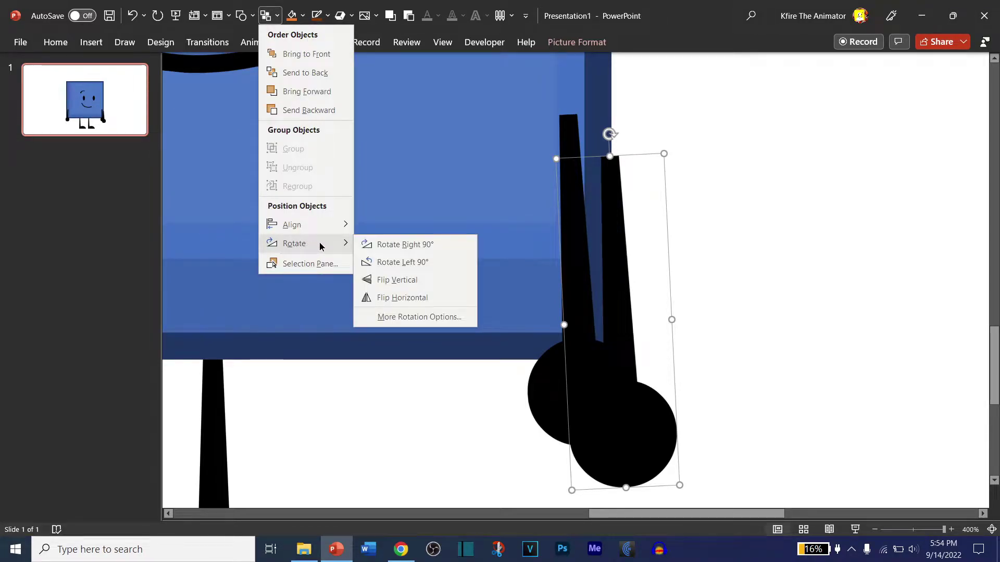
pyautogui.click(373, 282)
pyautogui.click(268, 17)
pyautogui.moveTo(328, 243)
pyautogui.click(397, 298)
pyautogui.moveTo(594, 375); pyautogui.dragTo(551, 103)
pyautogui.scroll(3, 580, 286)
pyautogui.click(576, 261)
pyautogui.scroll(3, 545, 373)
pyautogui.scroll(-2, 602, 330)
pyautogui.press('Escape')
# - Extend the original arm's crop area upward to the flipped copy's hand, then delete the flipped copy
pyautogui.click(601, 330)
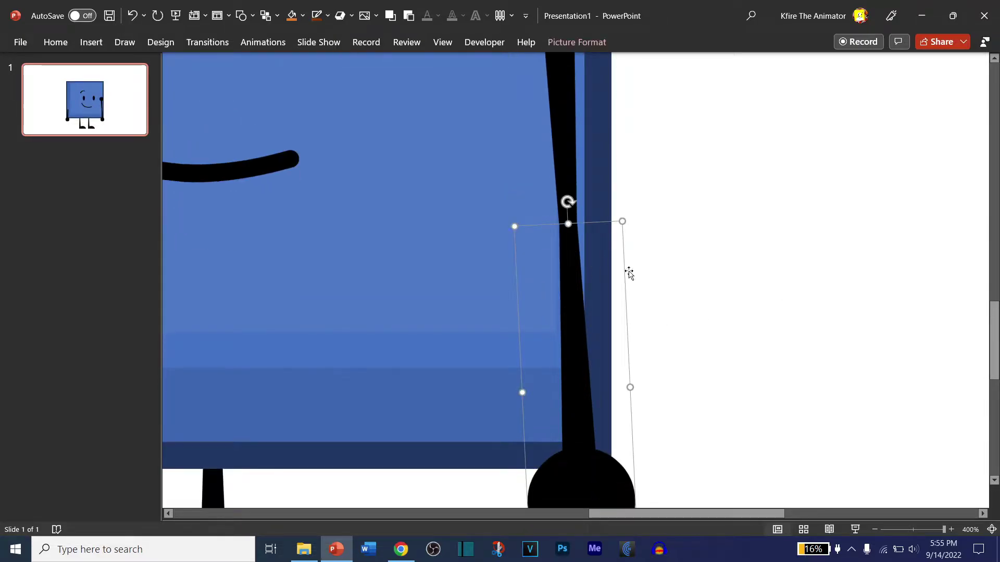
pyautogui.scroll(5, 549, 259)
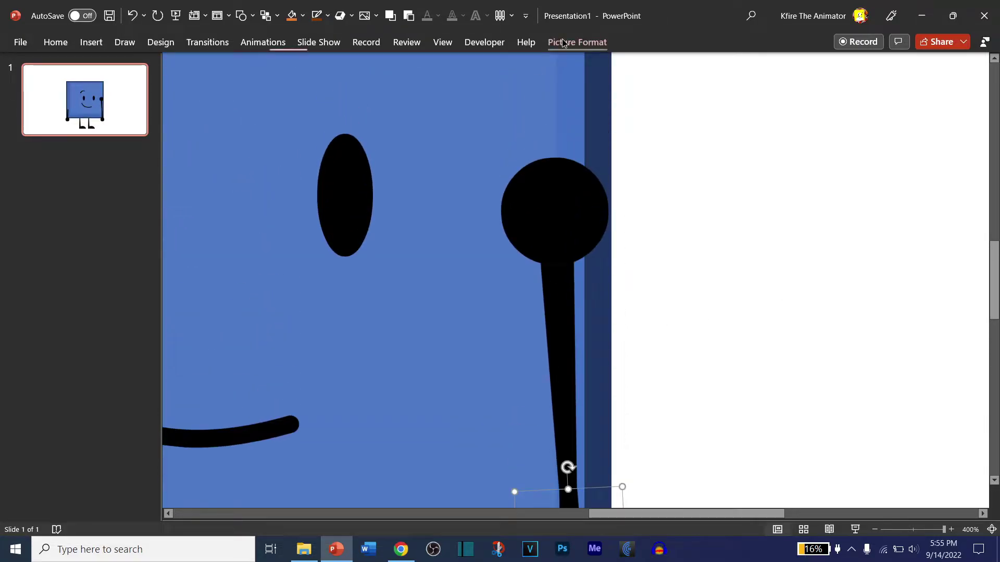
pyautogui.click(563, 43)
pyautogui.click(858, 68)
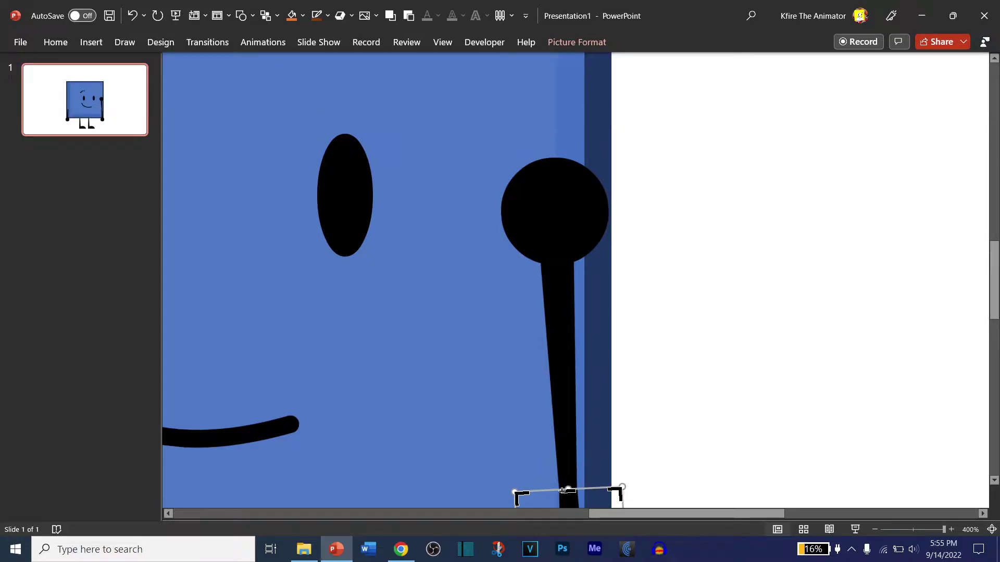
pyautogui.moveTo(547, 490); pyautogui.dragTo(545, 160)
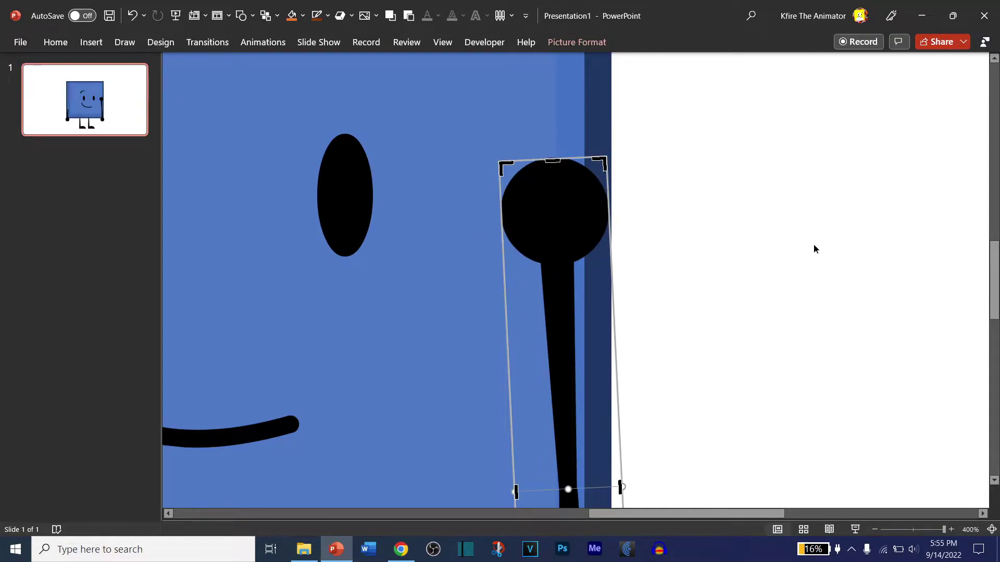
pyautogui.click(801, 248)
pyautogui.scroll(-6, 646, 361)
pyautogui.click(596, 291)
# - Test rotating the right arm around its shoulder and undo the rotations
pyautogui.moveTo(600, 219); pyautogui.dragTo(577, 224)
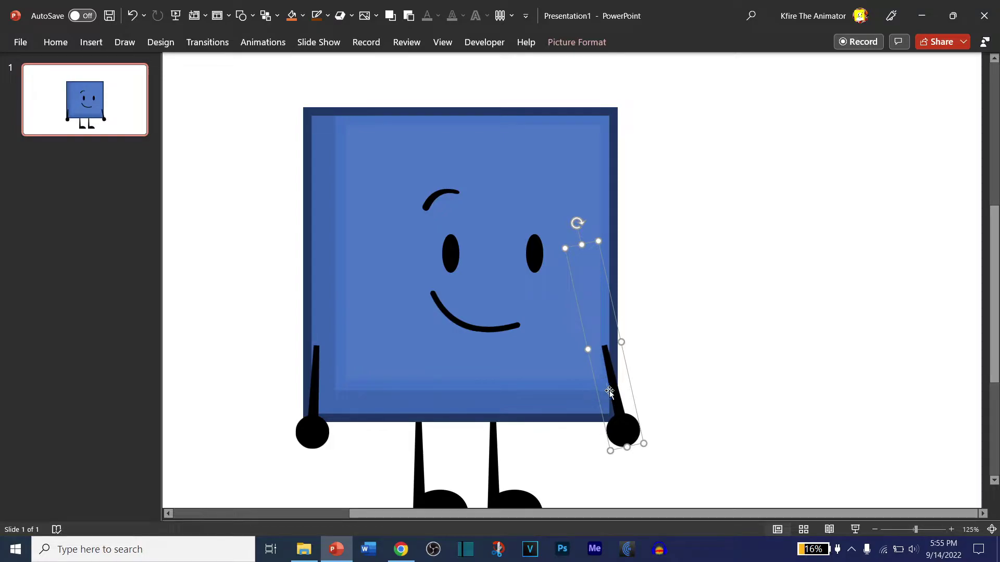
pyautogui.moveTo(588, 232); pyautogui.dragTo(542, 232)
pyautogui.hotkey('ctrl', 'z')
pyautogui.click(128, 19)
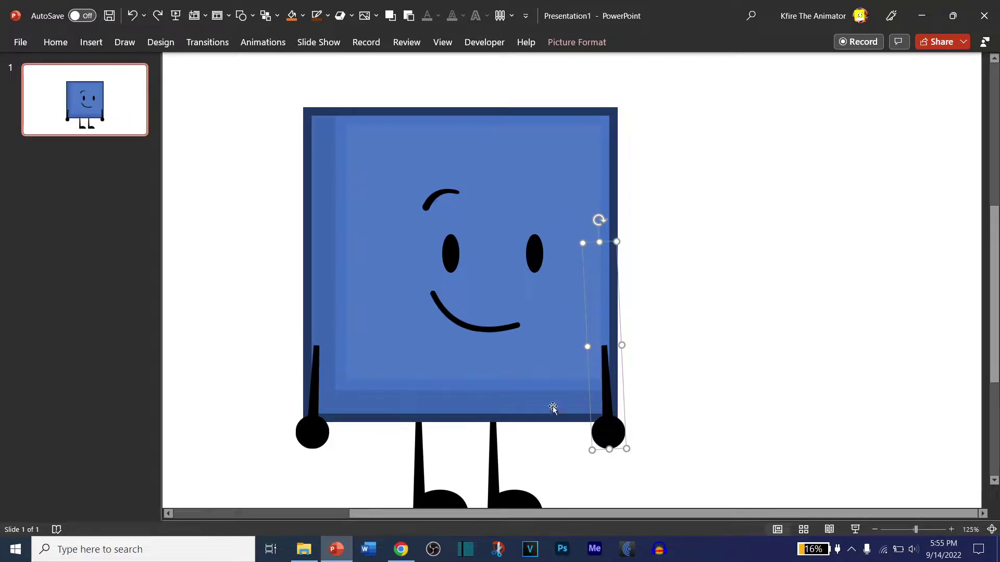
# - Send the right arm to the back, behind the square body
pyautogui.rightClick(600, 380)
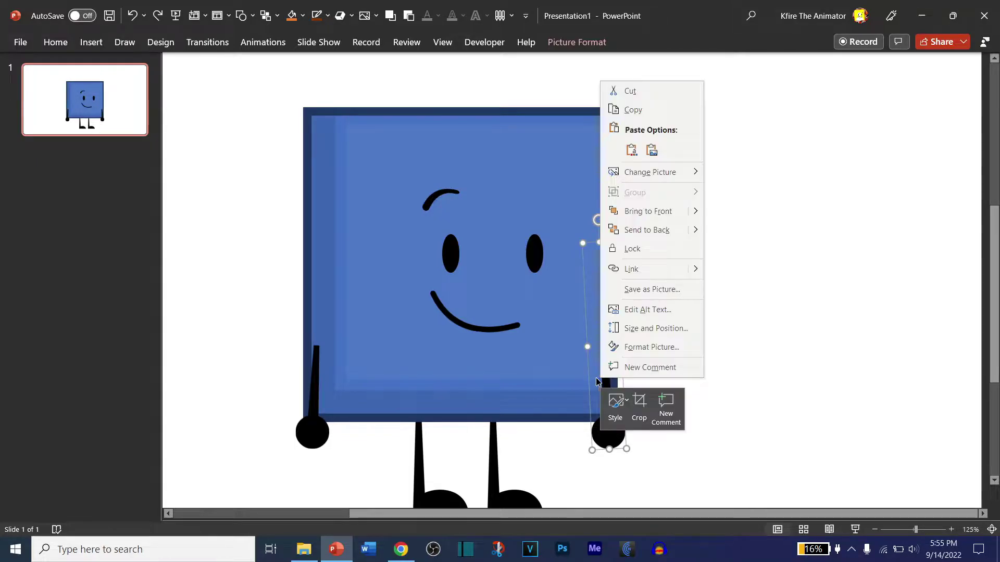
pyautogui.click(632, 229)
pyautogui.click(742, 249)
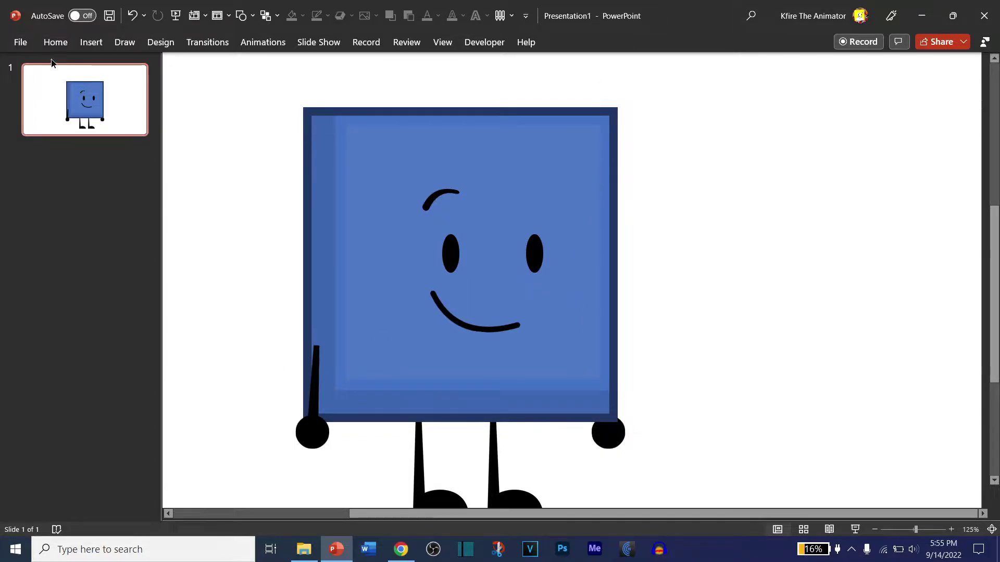
pyautogui.click(92, 42)
pyautogui.click(127, 88)
pyautogui.click(592, 286)
# - Apply the Spin emphasis animation to the right arm as a counterclockwise quarter spin
pyautogui.click(607, 433)
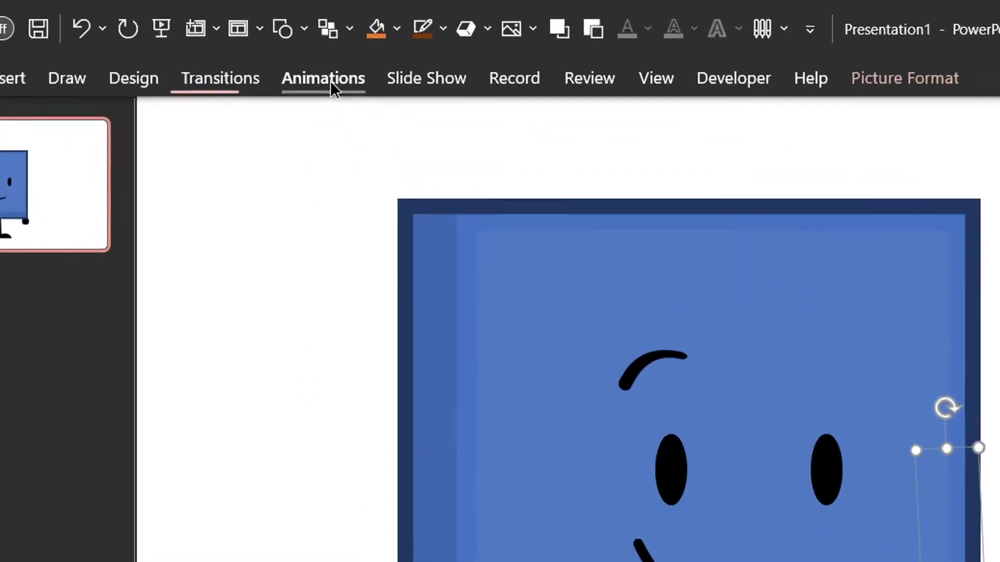
pyautogui.click(330, 80)
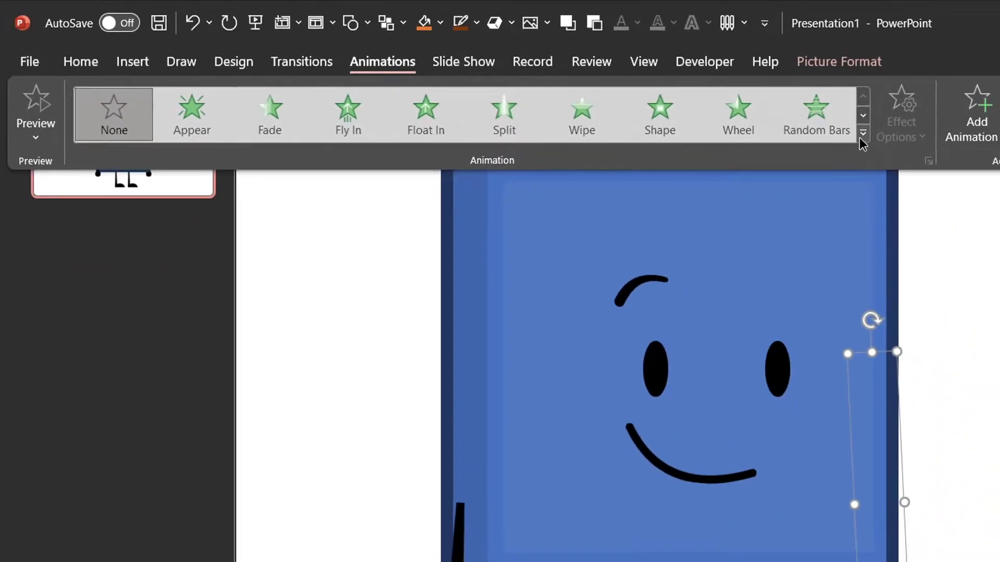
pyautogui.click(863, 134)
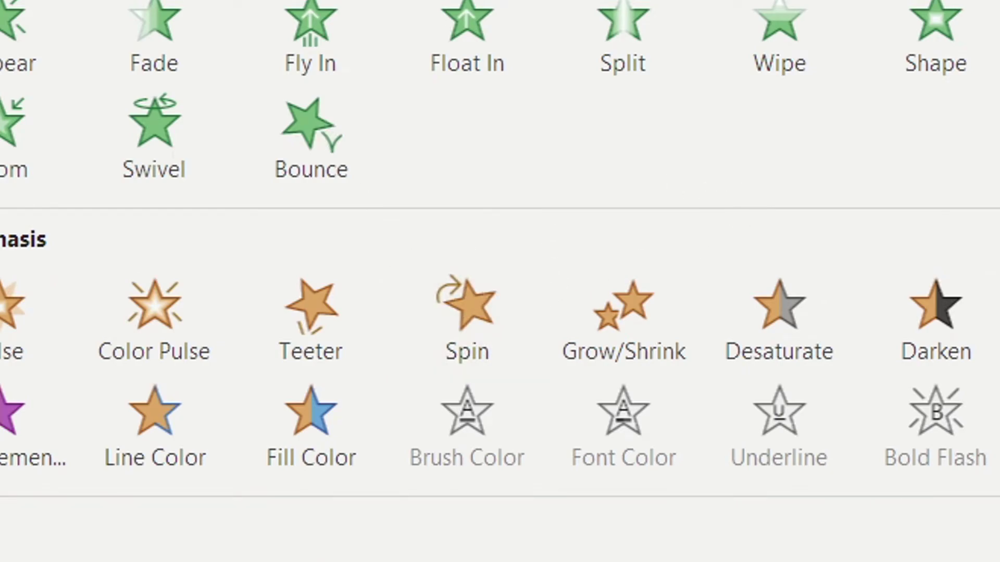
pyautogui.click(467, 307)
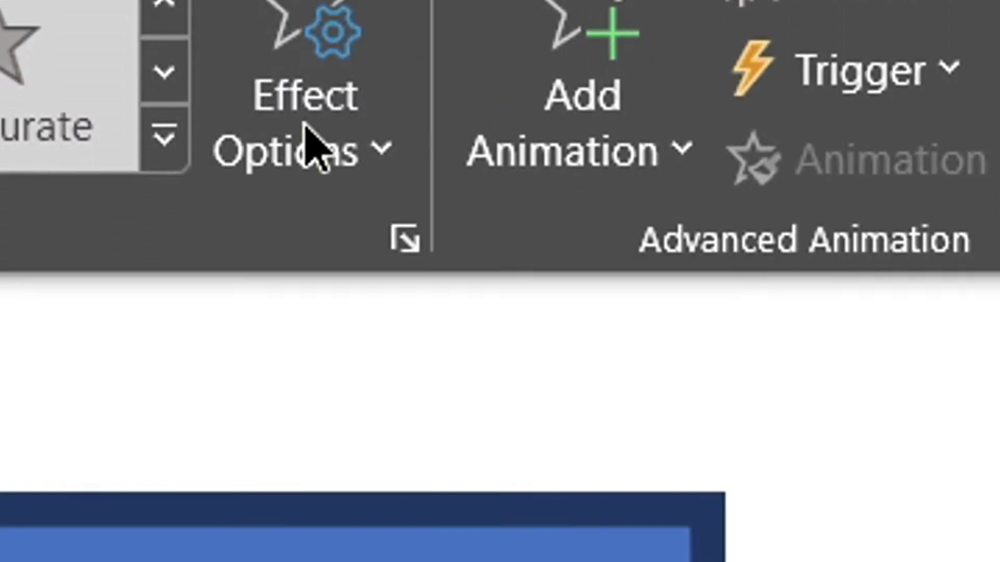
pyautogui.click(312, 146)
pyautogui.click(275, 464)
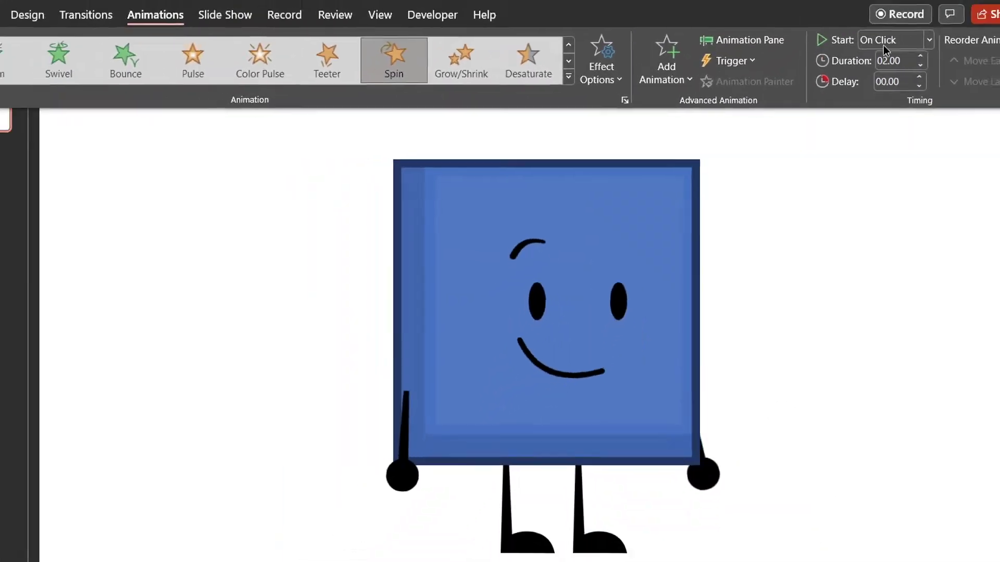
# - Set the arm's Spin animation to start With Previous with a duration of 00.25
pyautogui.click(854, 64)
pyautogui.click(733, 185)
pyautogui.click(762, 154)
pyautogui.click(762, 153)
pyautogui.click(762, 153)
pyautogui.click(762, 154)
pyautogui.click(762, 154)
pyautogui.click(672, 218)
pyautogui.click(672, 218)
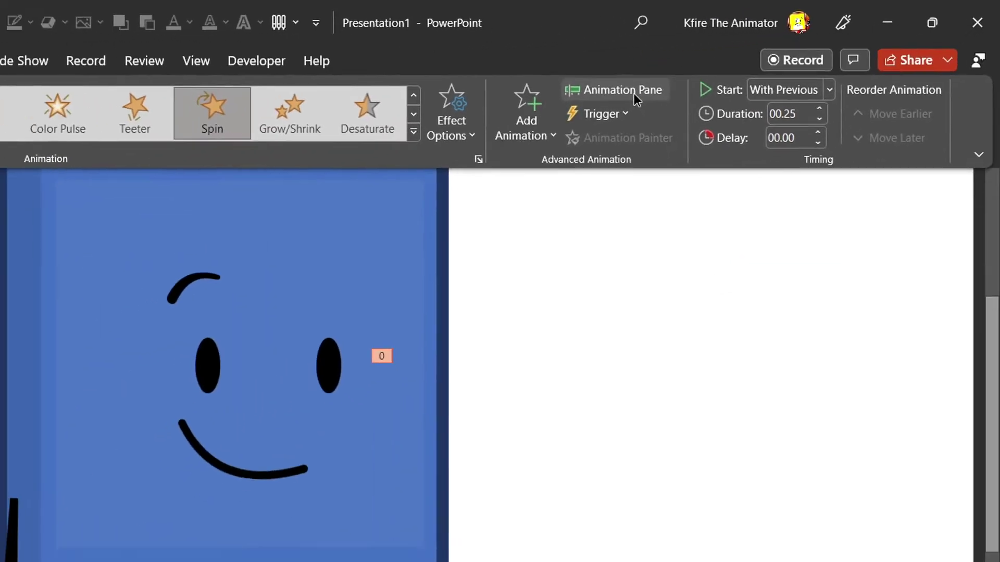
# - Open the arm animation's effect options from the Animation Pane and set the smooth start to 0.25 sec
pyautogui.click(302, 166)
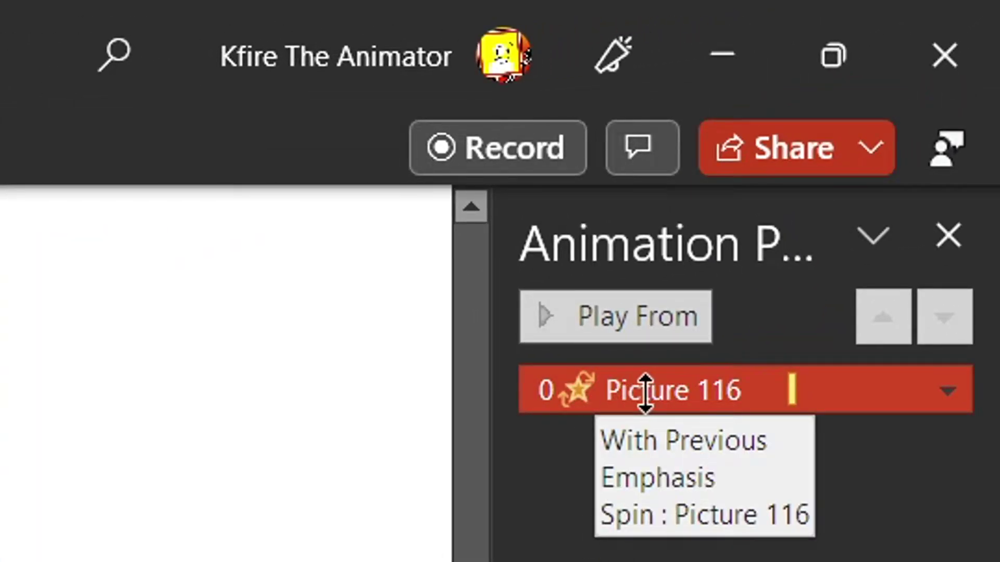
pyautogui.rightClick(684, 392)
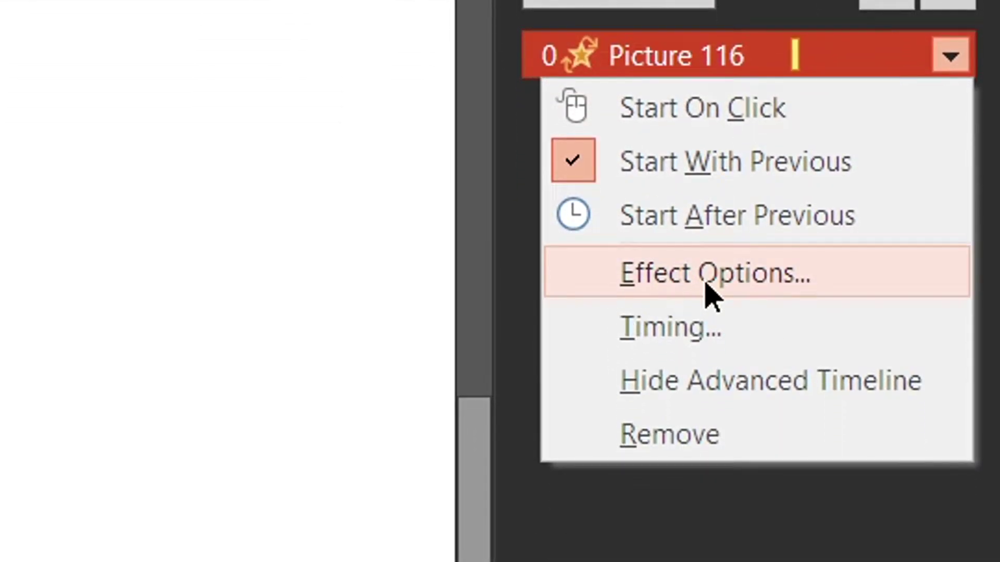
pyautogui.click(713, 284)
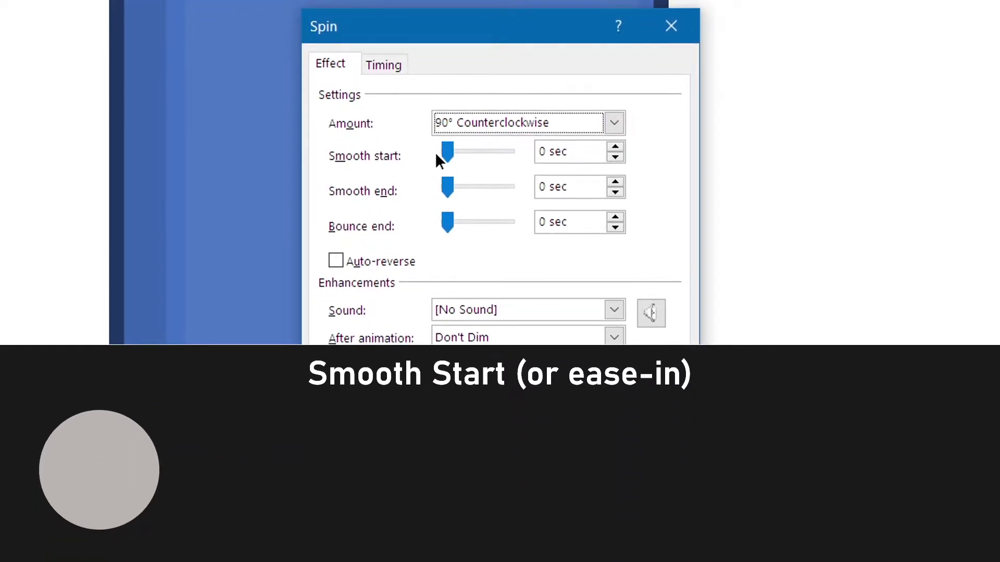
pyautogui.moveTo(446, 154); pyautogui.dragTo(508, 153)
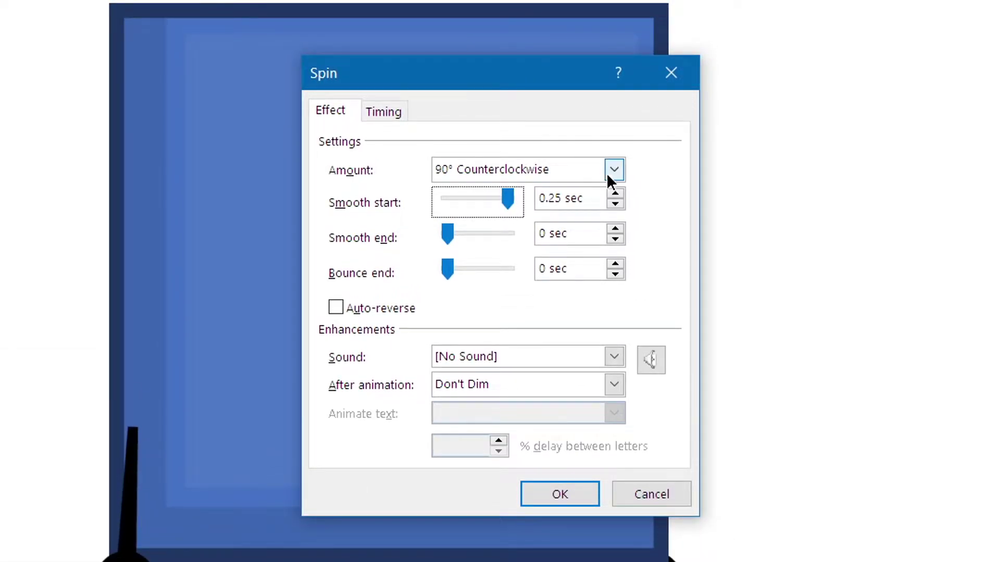
# - Set the arm's spin amount to a custom 80° counterclockwise
pyautogui.click(620, 171)
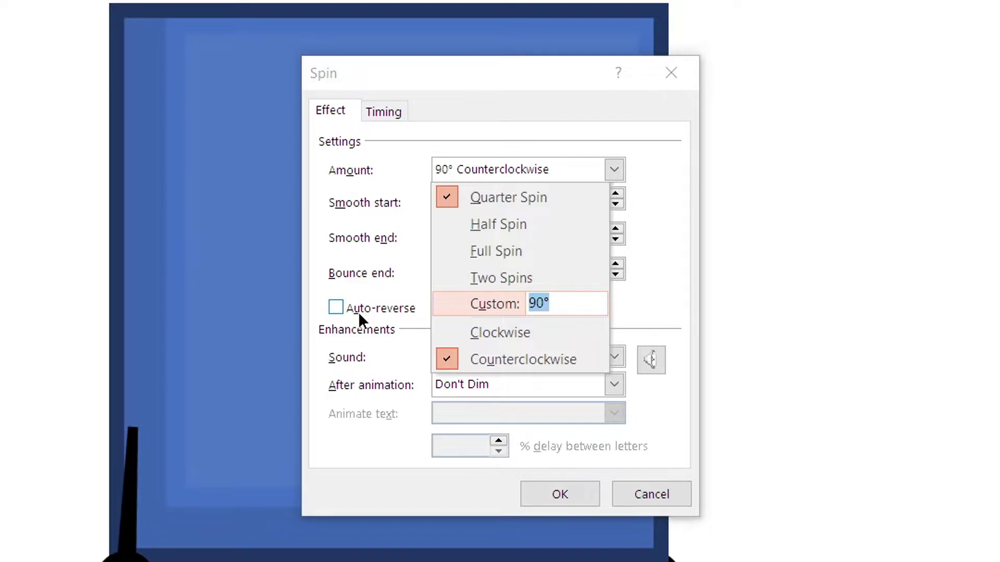
pyautogui.write('45')
pyautogui.press('Return')
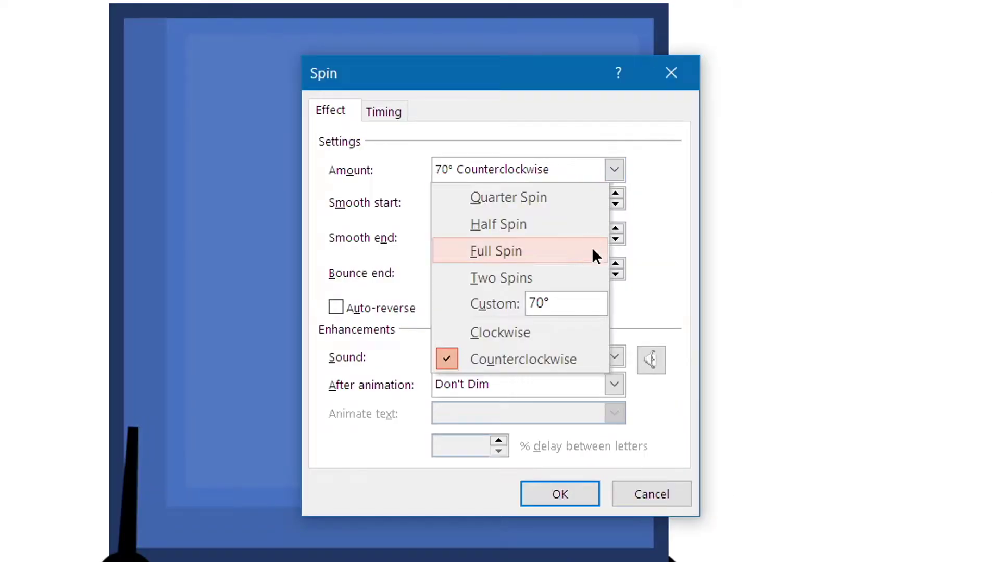
pyautogui.write('80')
pyautogui.press('Return')
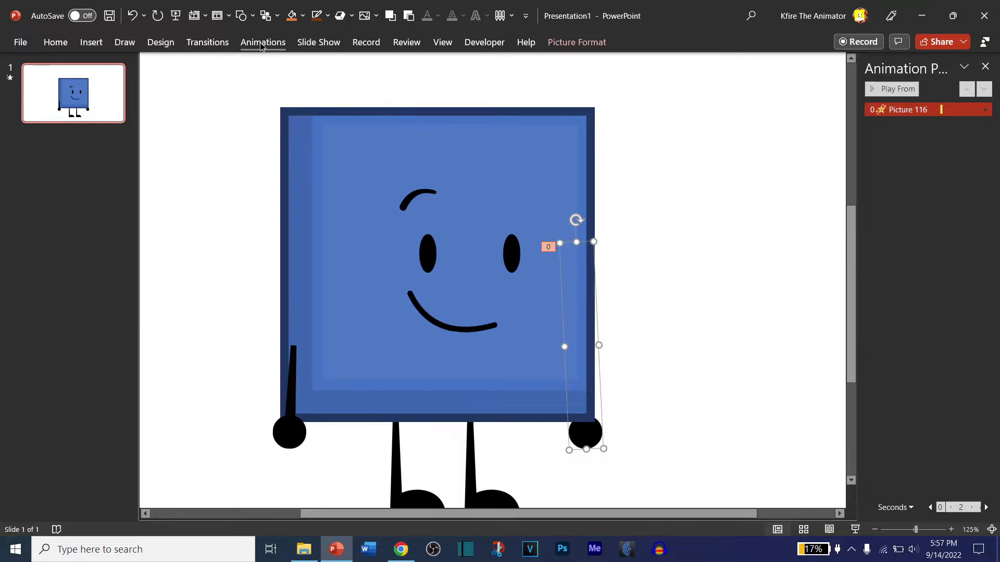
# - Add a Grow/Shrink emphasis animation on top of the right arm's Spin and set its direction to Horizontal
pyautogui.click(262, 42)
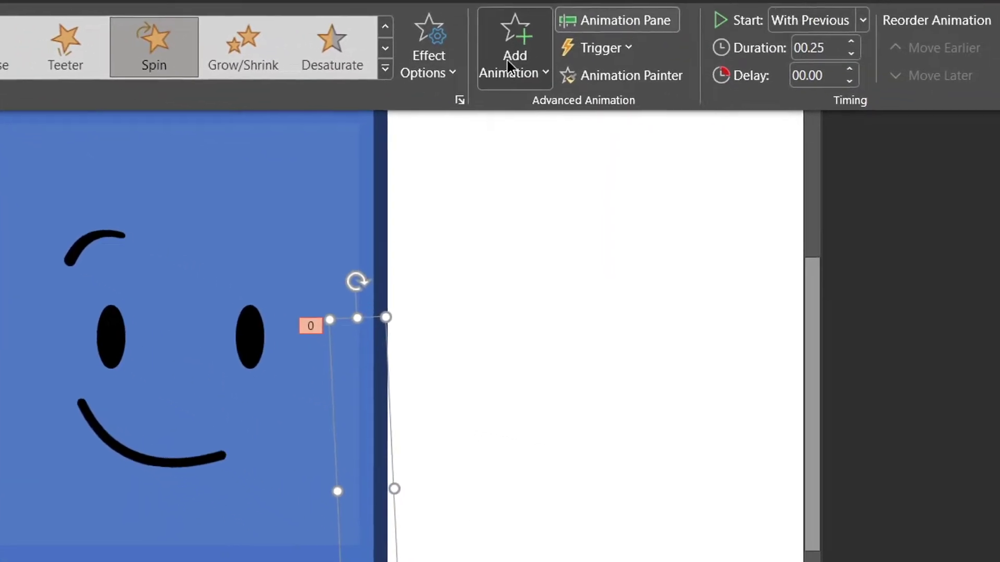
pyautogui.click(512, 58)
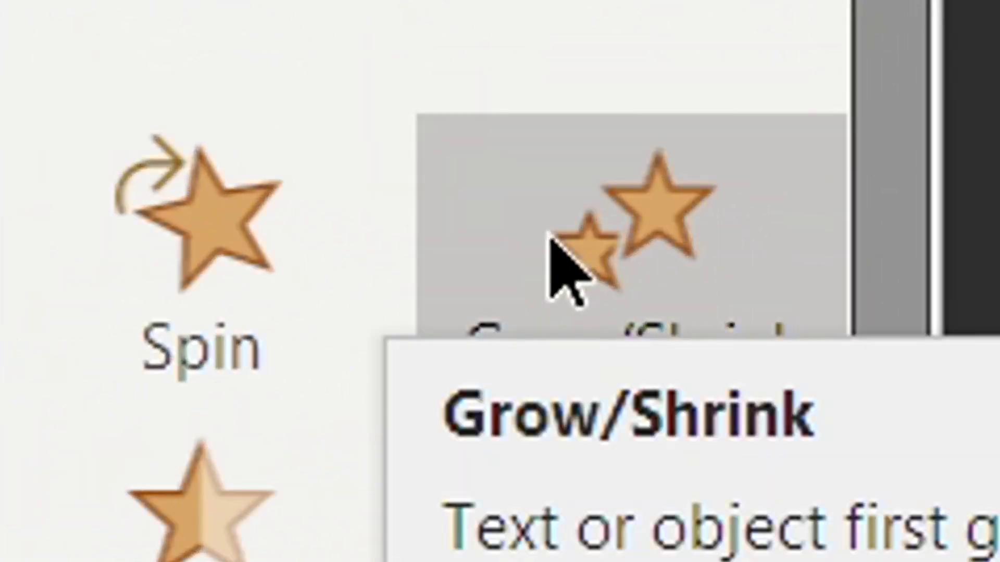
pyautogui.click(801, 353)
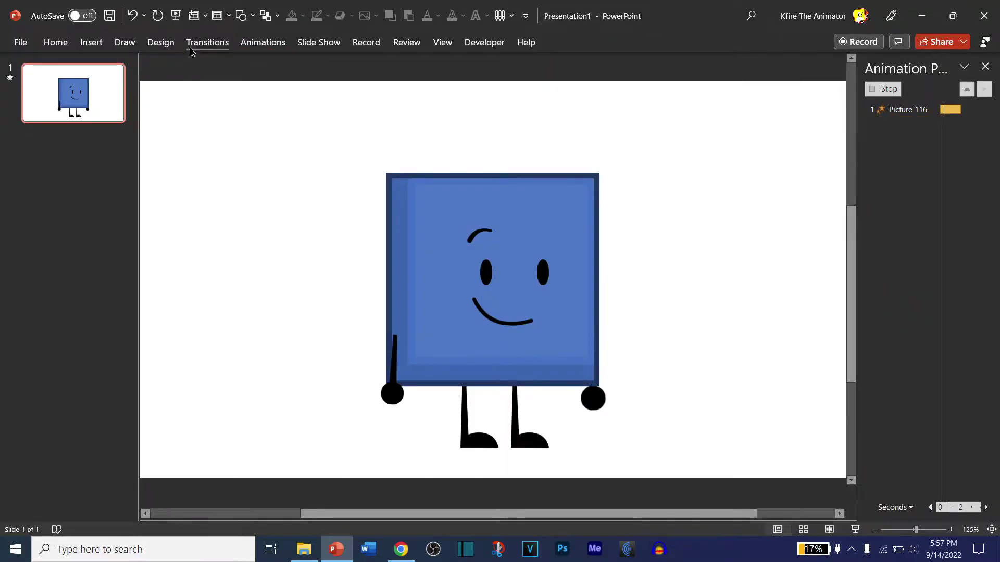
pyautogui.click(255, 46)
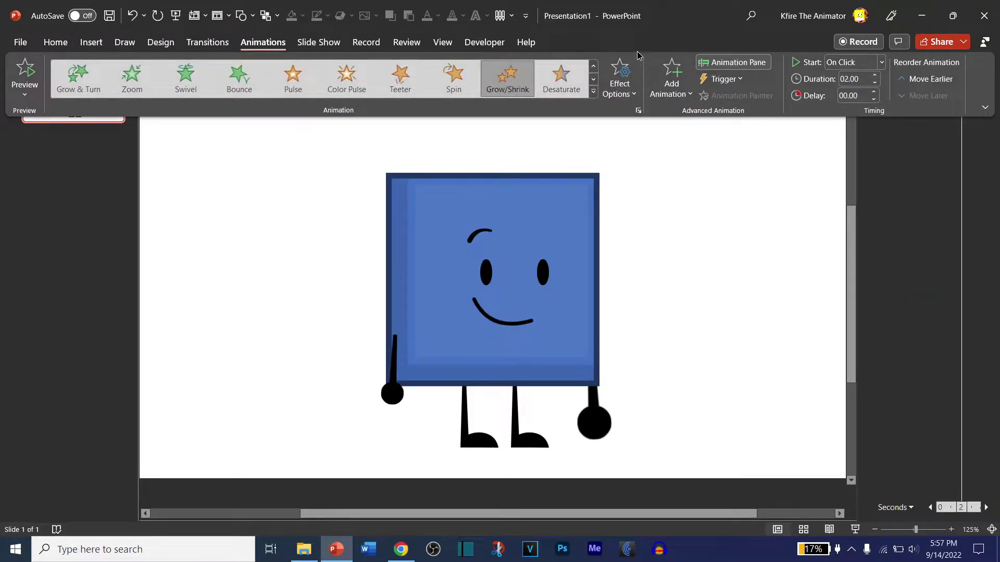
pyautogui.click(620, 78)
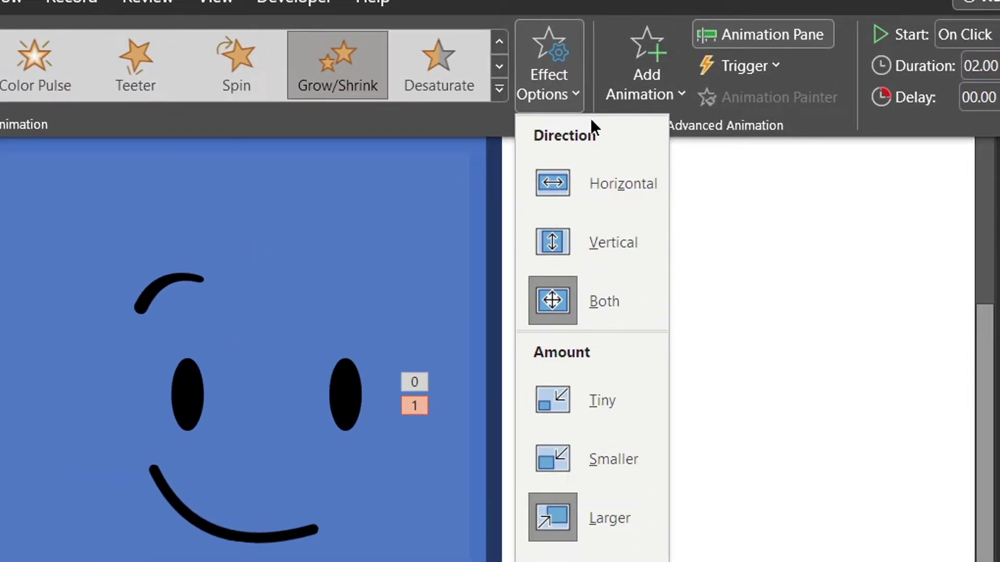
pyautogui.click(608, 182)
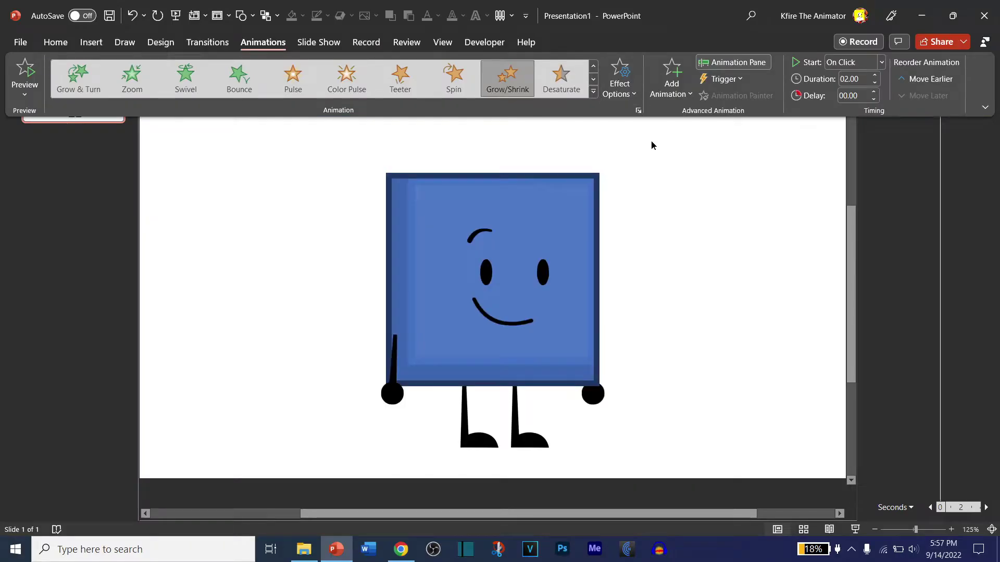
# - Set the arm's horizontal Grow/Shrink animation to start With Previous with a duration of 00.25
pyautogui.click(865, 63)
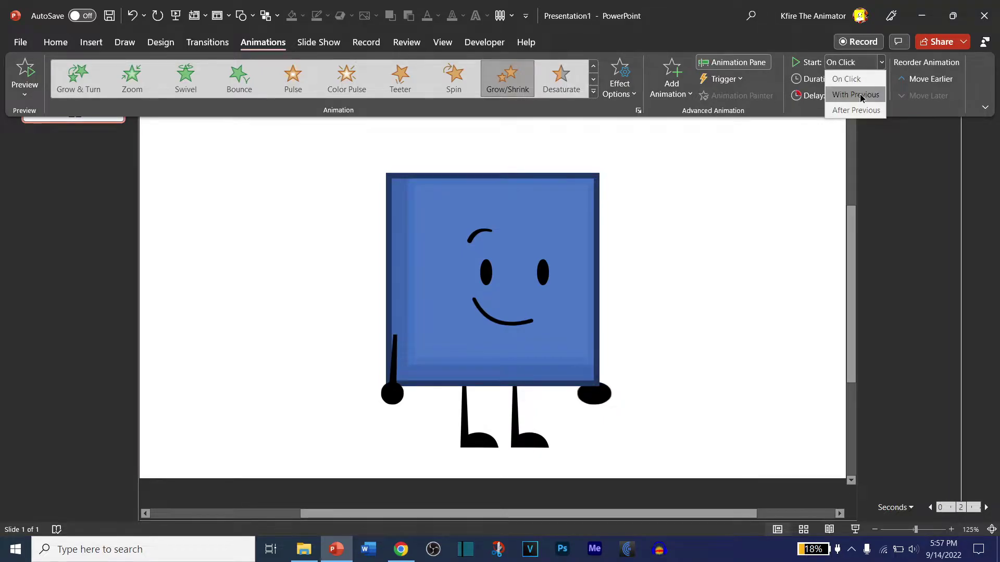
pyautogui.click(860, 94)
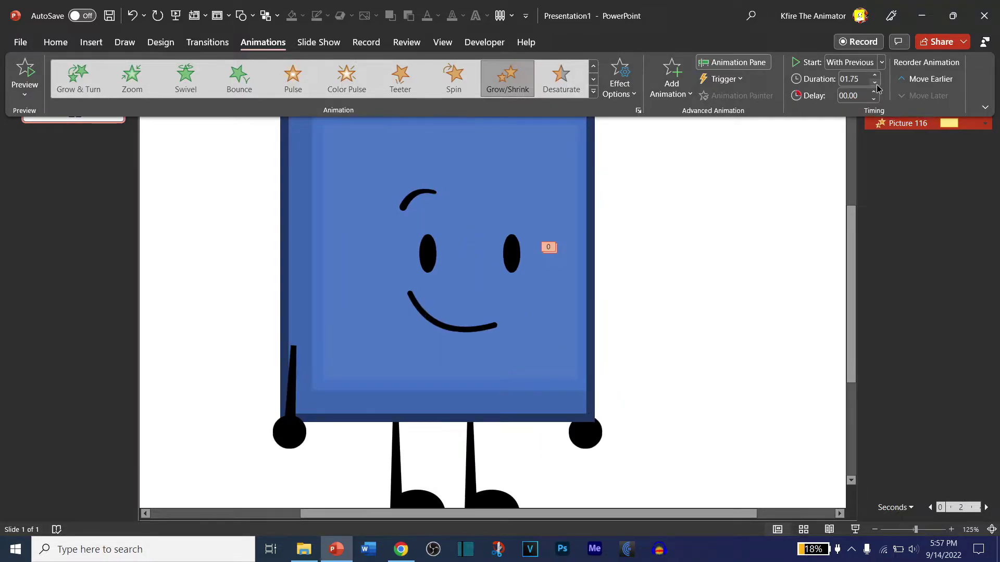
pyautogui.click(875, 84)
pyautogui.click(875, 83)
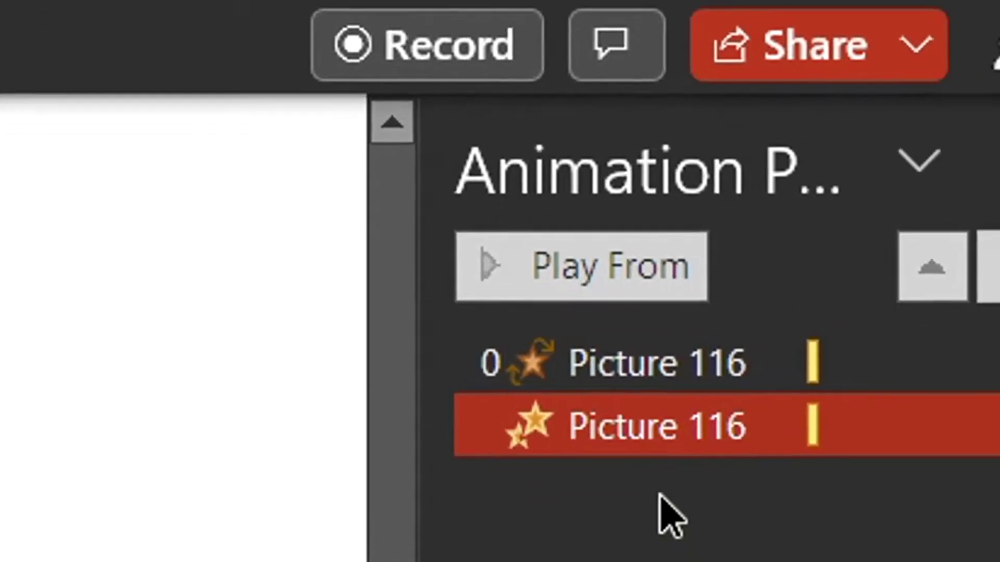
# - Open the effect options of the arm's horizontal Grow/Shrink animation and set the smooth start to 0.25 sec
pyautogui.keyDown('shift'); pyautogui.click(644, 369); pyautogui.keyUp('shift')
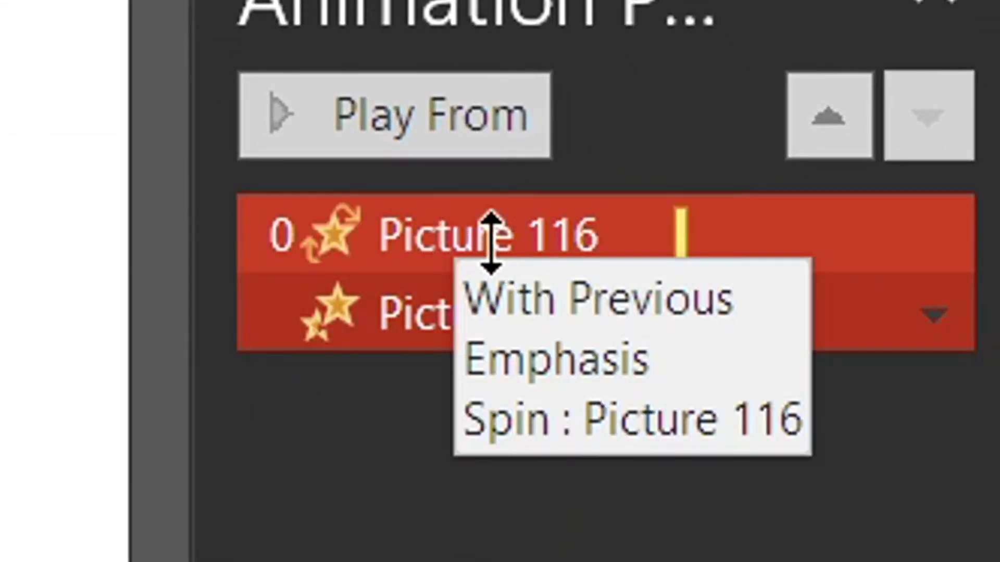
pyautogui.click(467, 319)
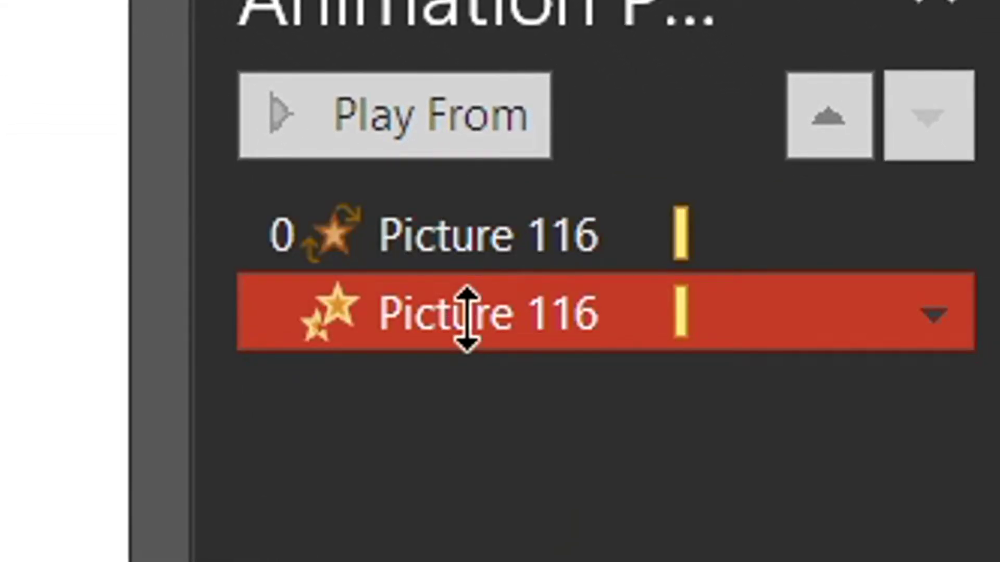
pyautogui.doubleClick(466, 317)
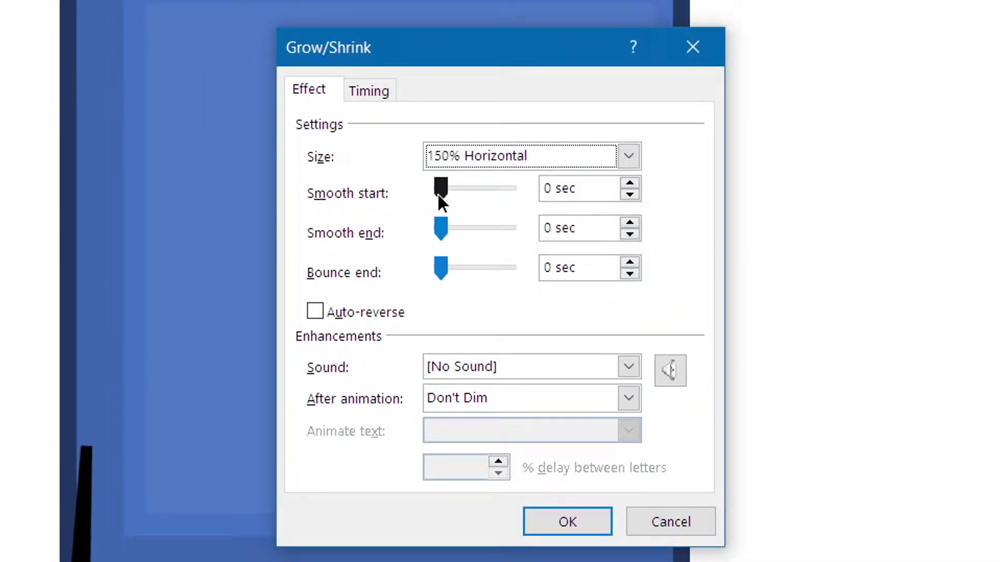
pyautogui.moveTo(439, 197); pyautogui.dragTo(577, 202)
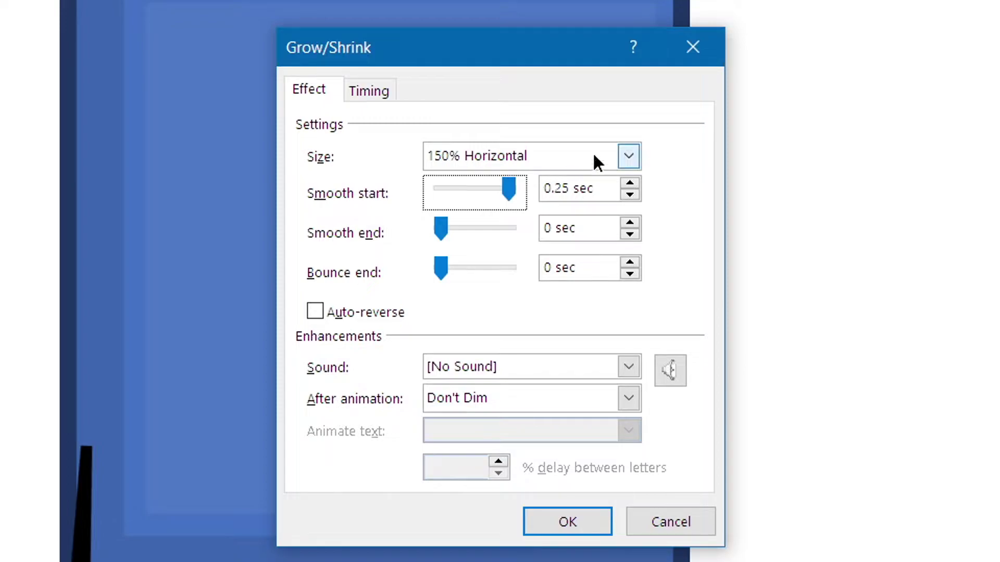
# - Set the size of the arm's horizontal Grow/Shrink animation to a custom 130%
pyautogui.click(628, 158)
pyautogui.click(379, 179)
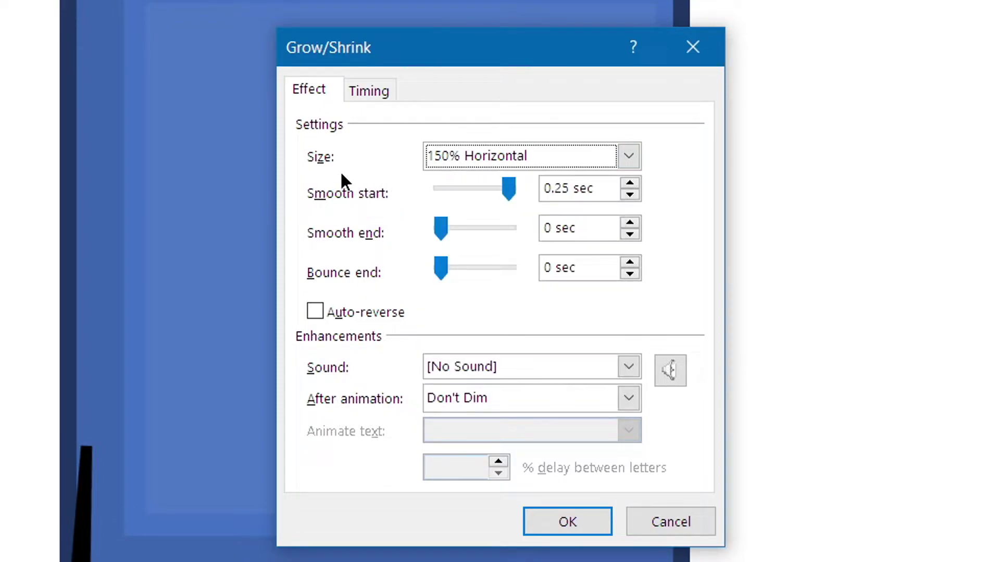
pyautogui.click(628, 156)
pyautogui.click(578, 306)
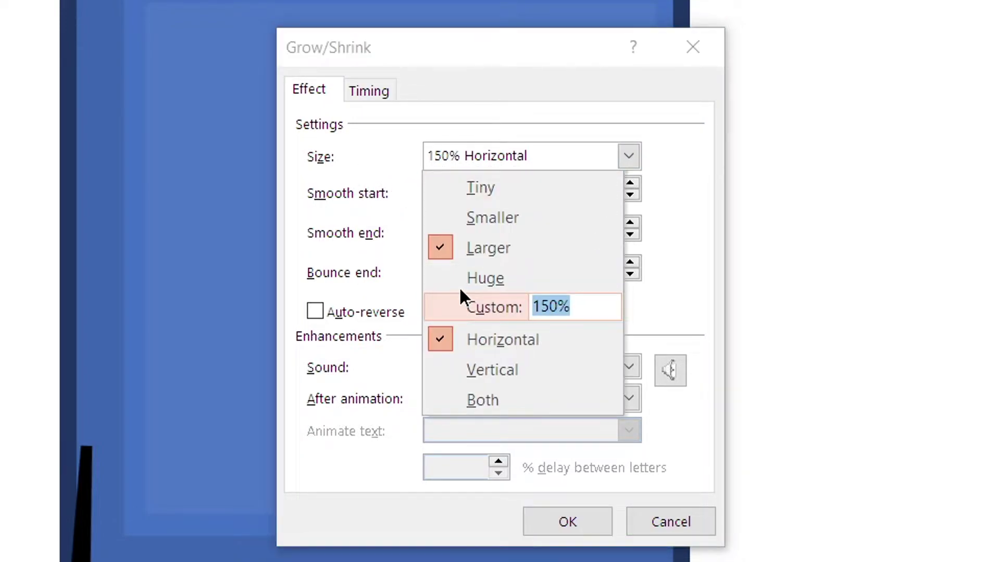
pyautogui.write('13')
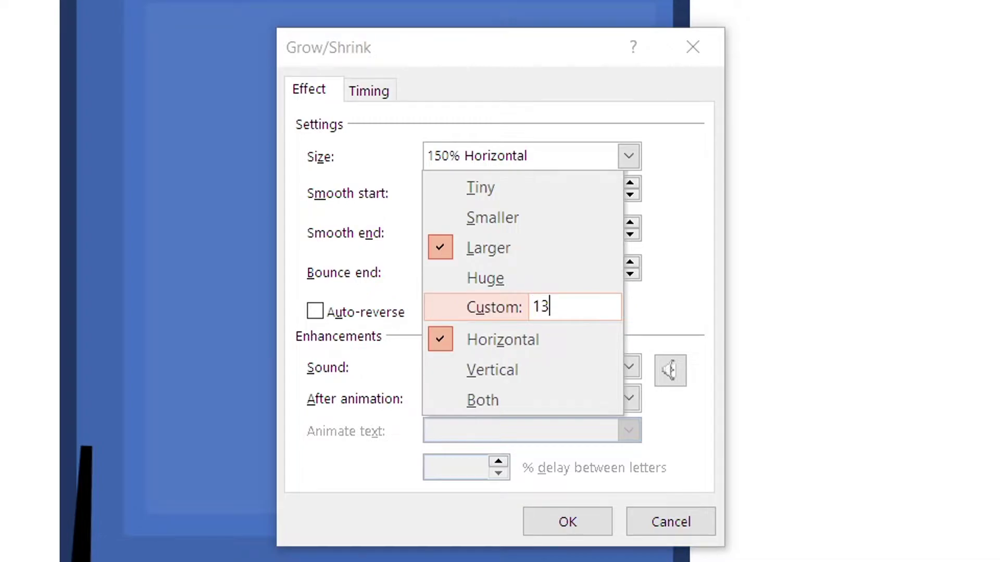
pyautogui.write('0')
pyautogui.press('Return')
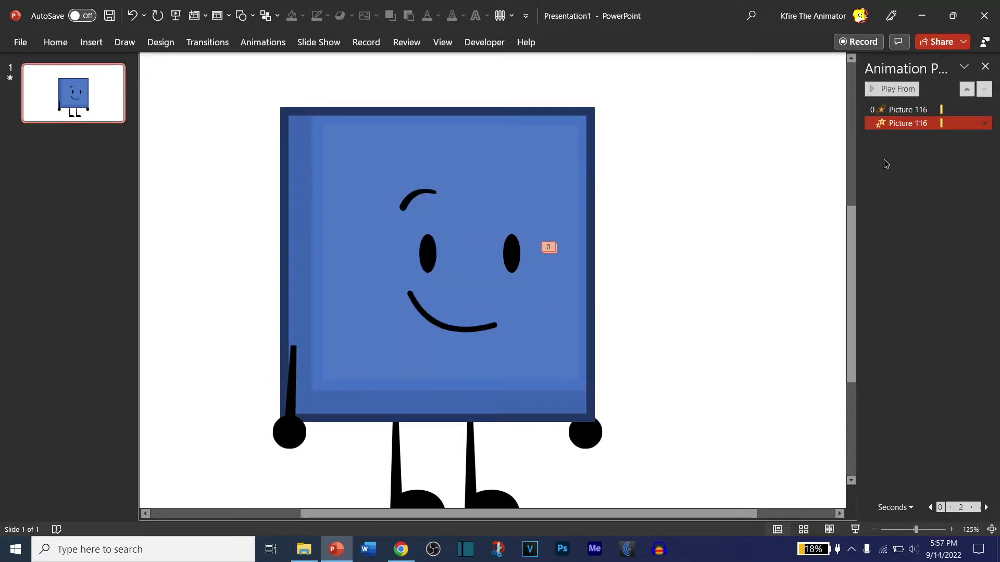
# - Reopen the horizontal Grow/Shrink effect options and enter 15 as the custom size
pyautogui.doubleClick(911, 122)
pyautogui.click(564, 200)
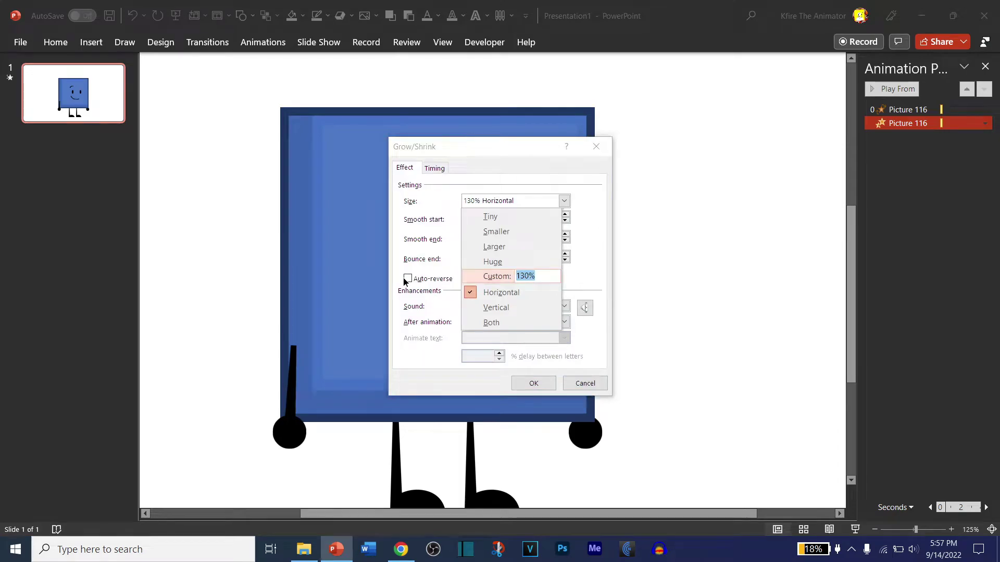
pyautogui.write('15')
pyautogui.press('Return')
pyautogui.press('Return')
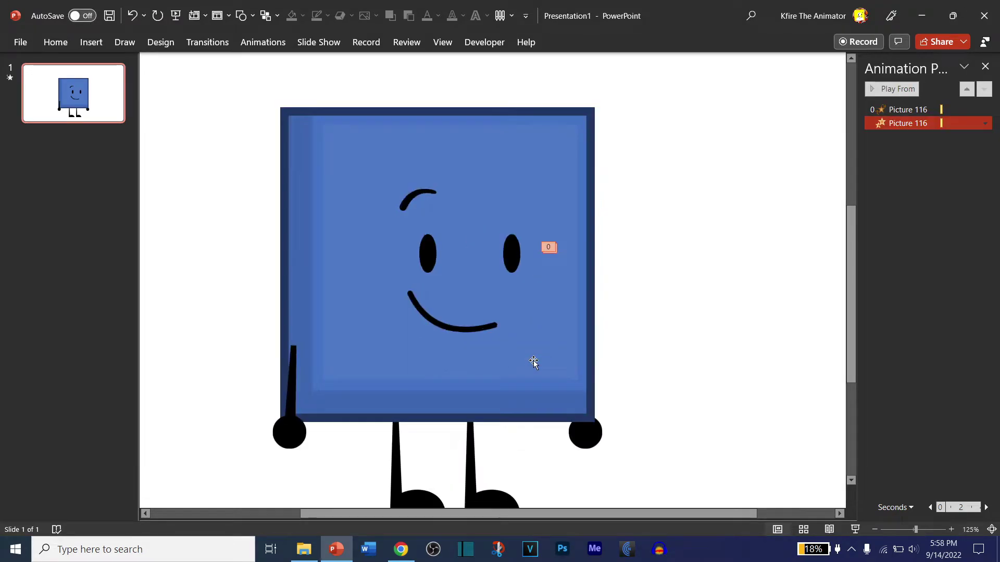
# - Add a second Grow/Shrink animation to the right arm with the Vertical direction and the Smaller amount
pyautogui.click(579, 429)
pyautogui.click(276, 42)
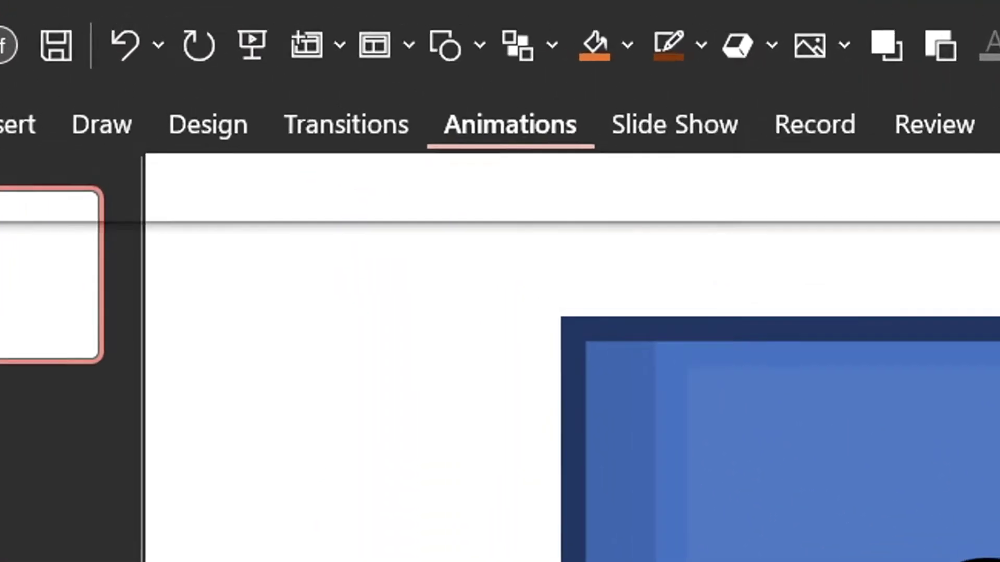
pyautogui.click(658, 245)
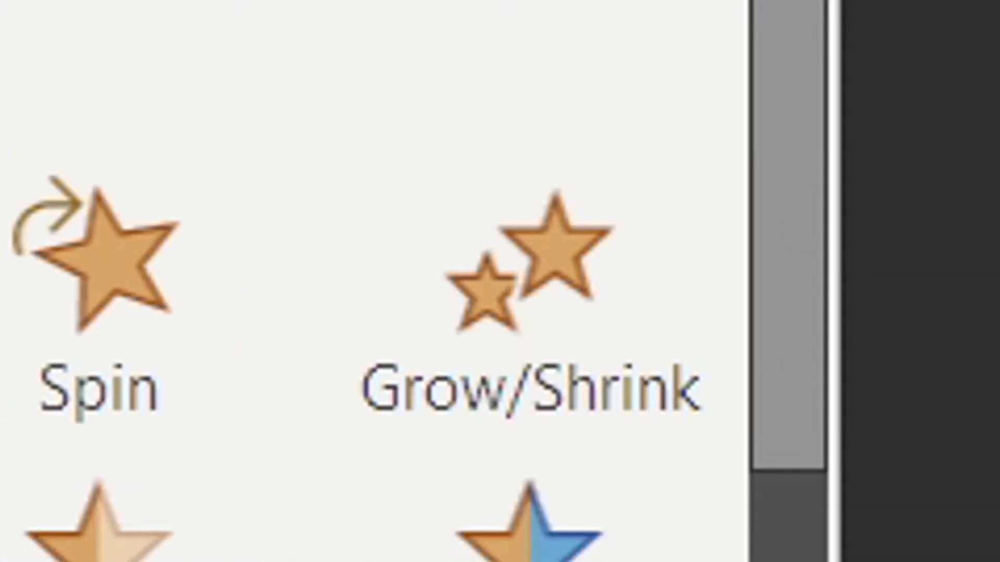
pyautogui.click(486, 167)
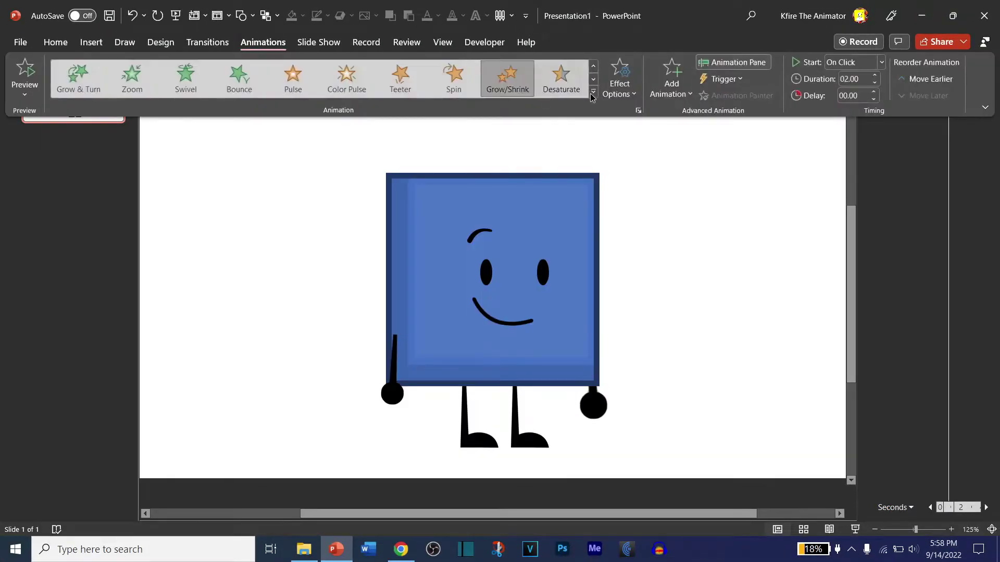
pyautogui.click(620, 80)
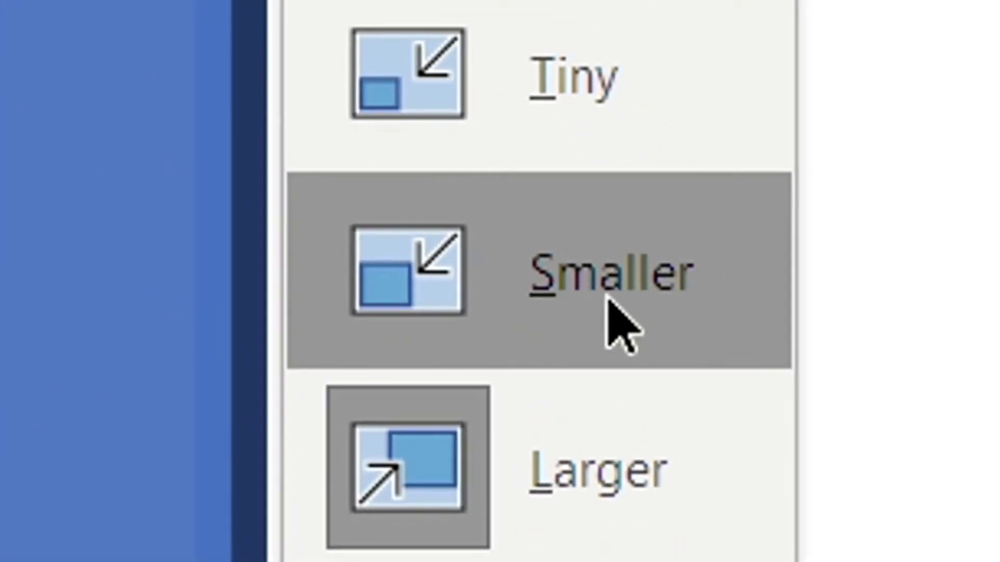
pyautogui.click(641, 297)
# - Set the arm's vertical Grow/Shrink animation to start With Previous with a duration of 00.25
pyautogui.click(885, 57)
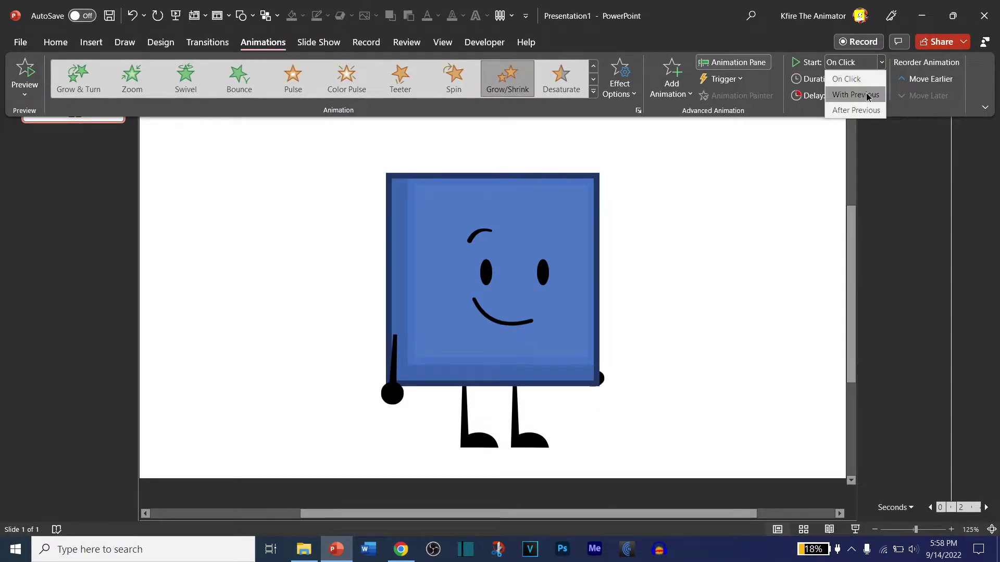
pyautogui.click(840, 63)
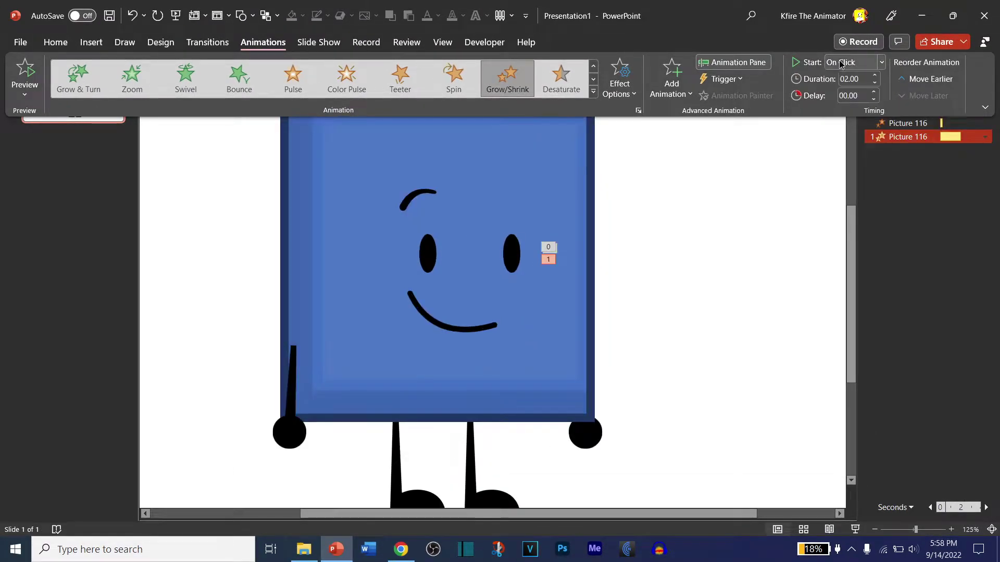
pyautogui.click(829, 64)
pyautogui.click(849, 95)
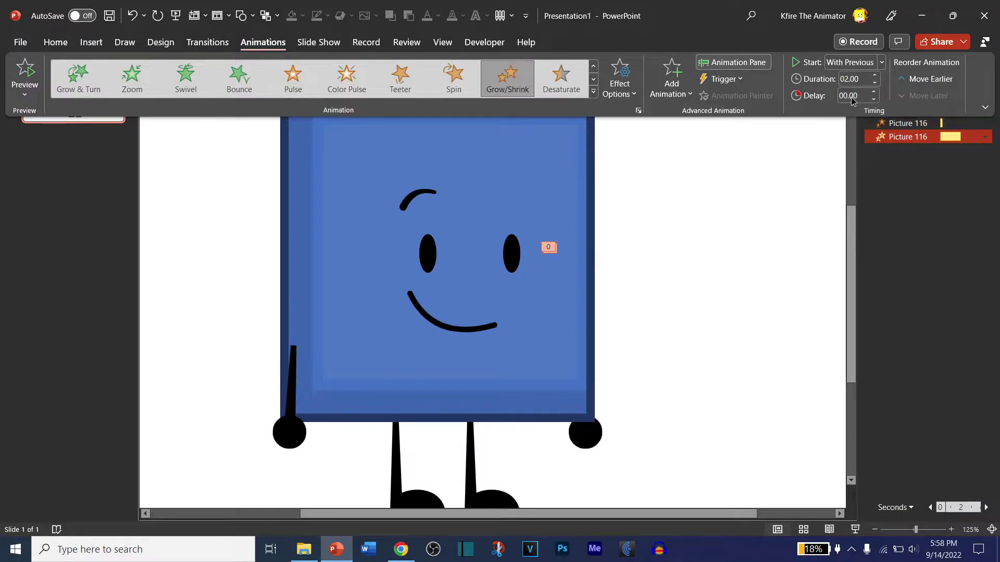
pyautogui.click(875, 83)
pyautogui.click(874, 84)
pyautogui.click(875, 83)
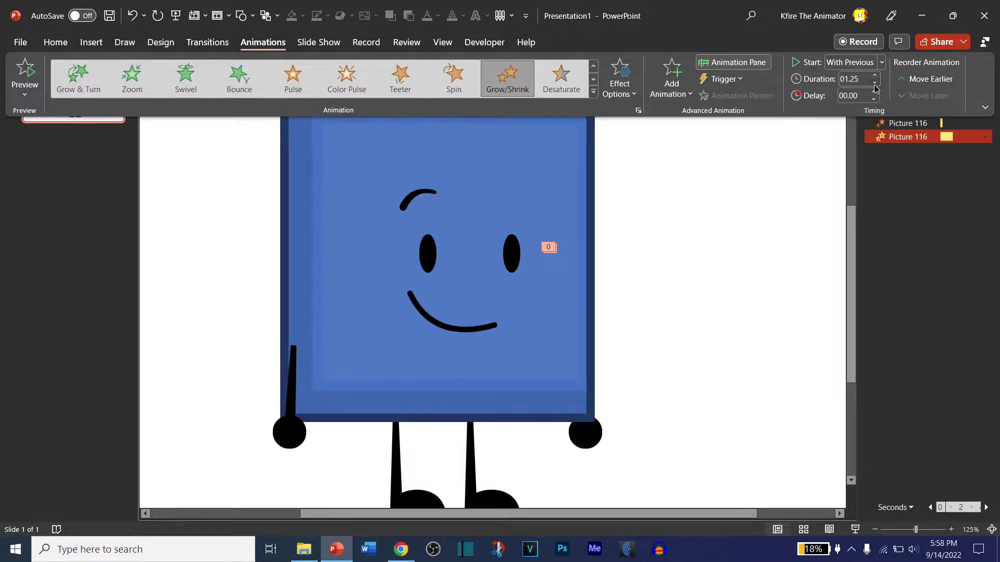
pyautogui.click(904, 208)
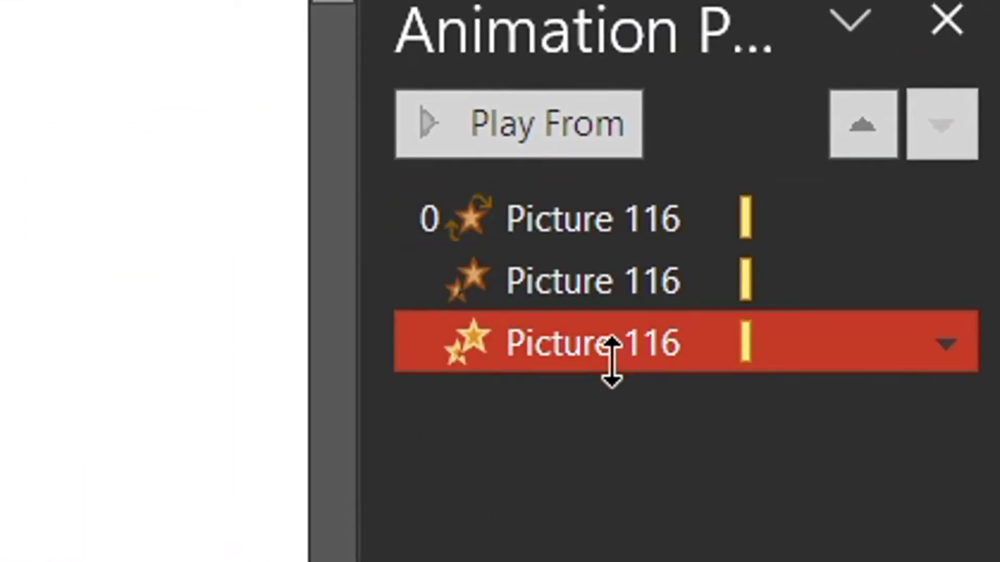
# - In the vertical Grow/Shrink effect options, set the smooth start to 0.25 sec and the size to a custom 80%
pyautogui.doubleClick(612, 344)
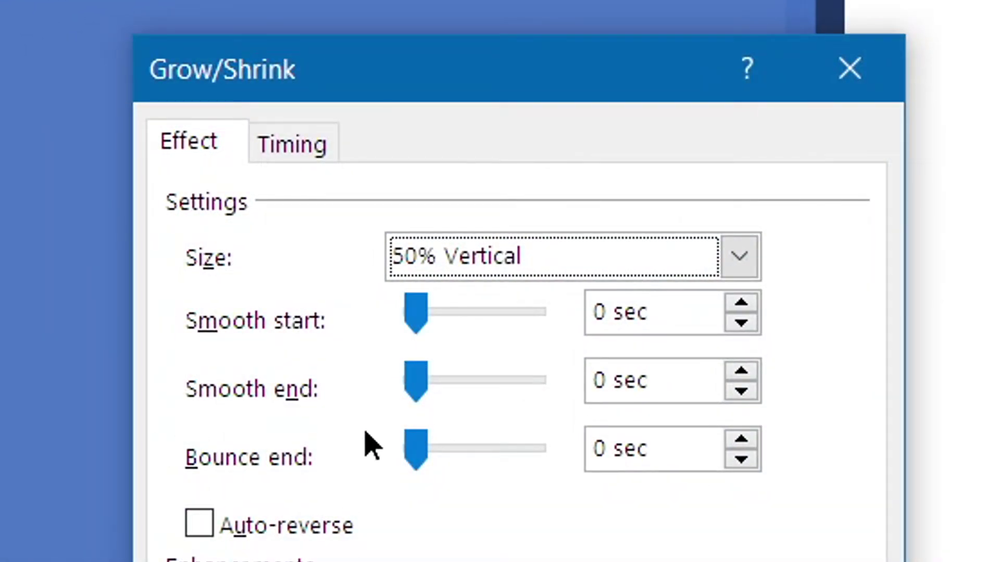
pyautogui.moveTo(414, 317); pyautogui.dragTo(643, 319)
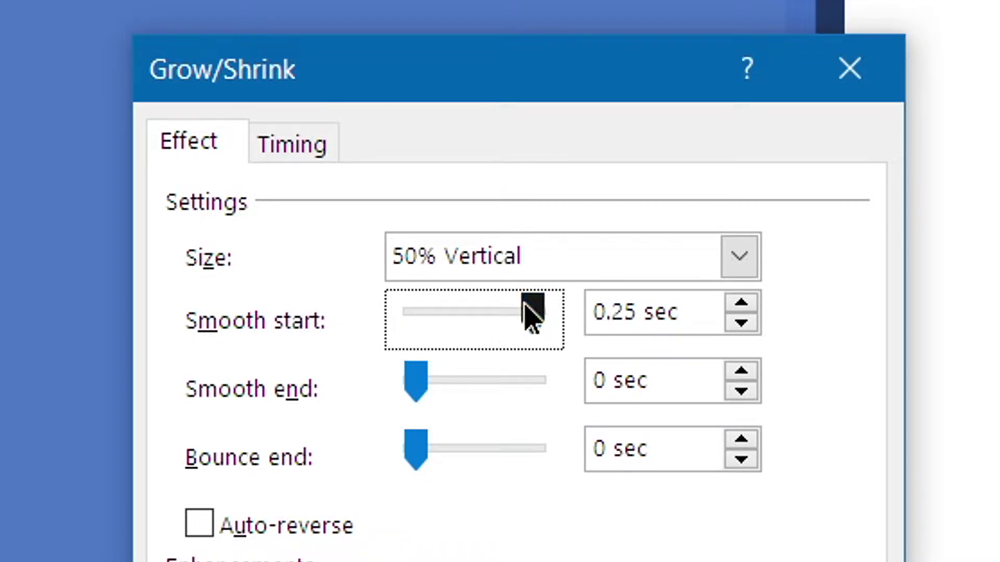
pyautogui.click(740, 256)
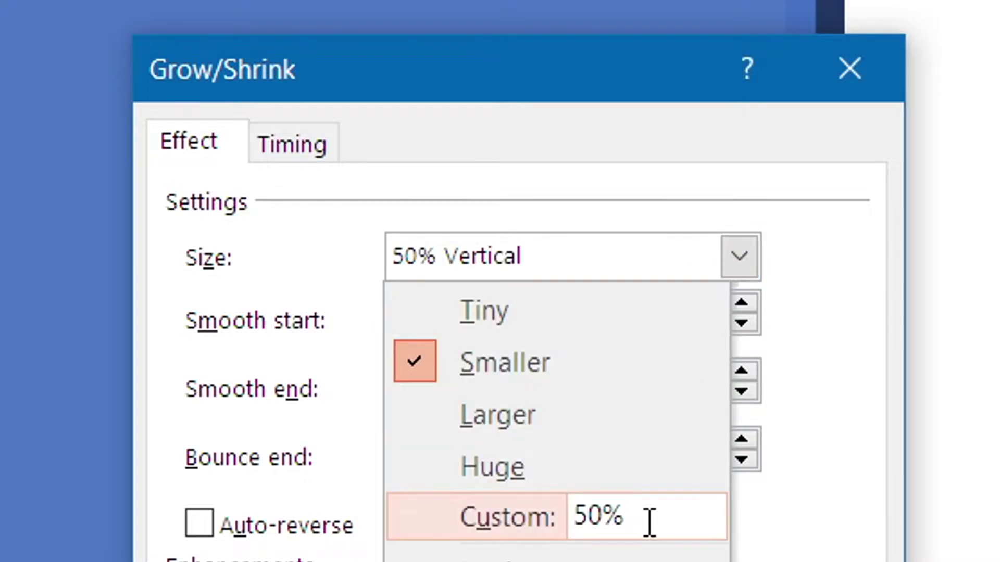
pyautogui.click(645, 522)
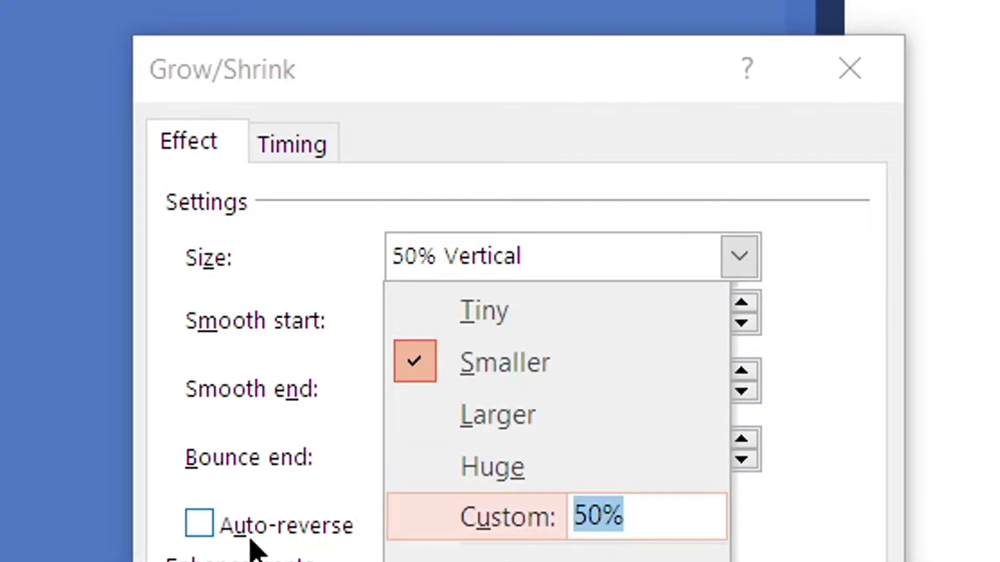
pyautogui.write('80')
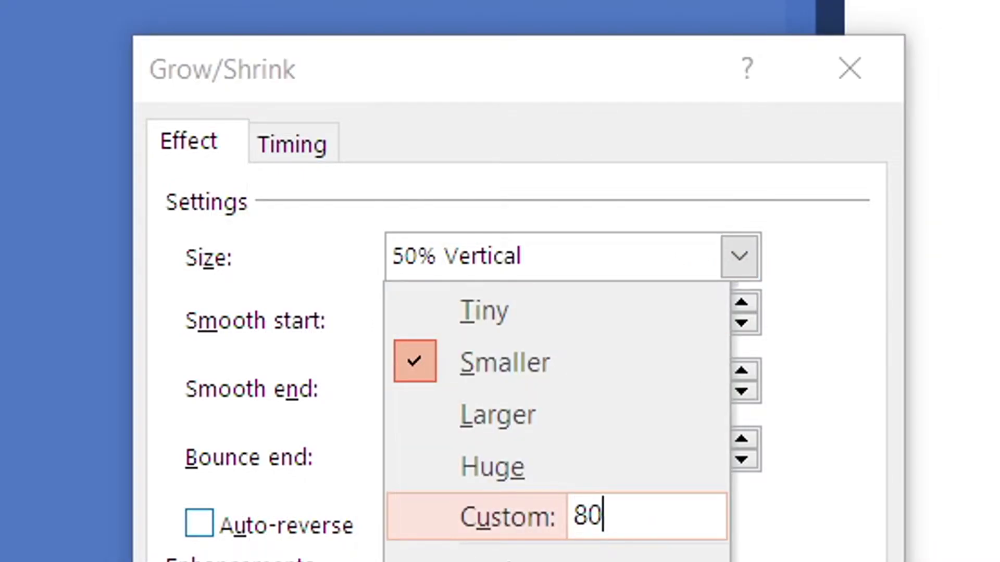
pyautogui.press('Return')
pyautogui.press('Return')
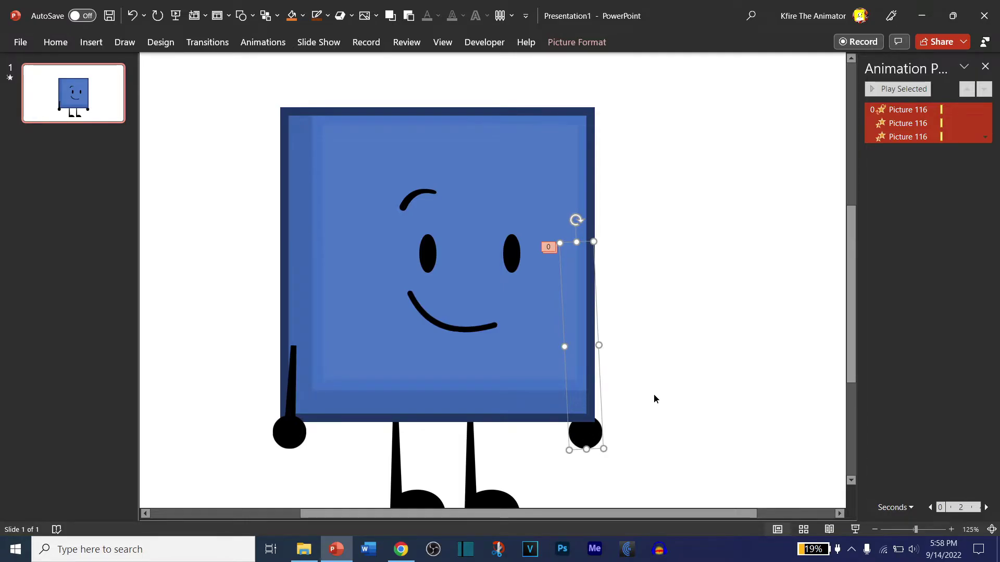
# - Add a Disappear exit animation to the right arm and set it to start After Previous
pyautogui.click(257, 45)
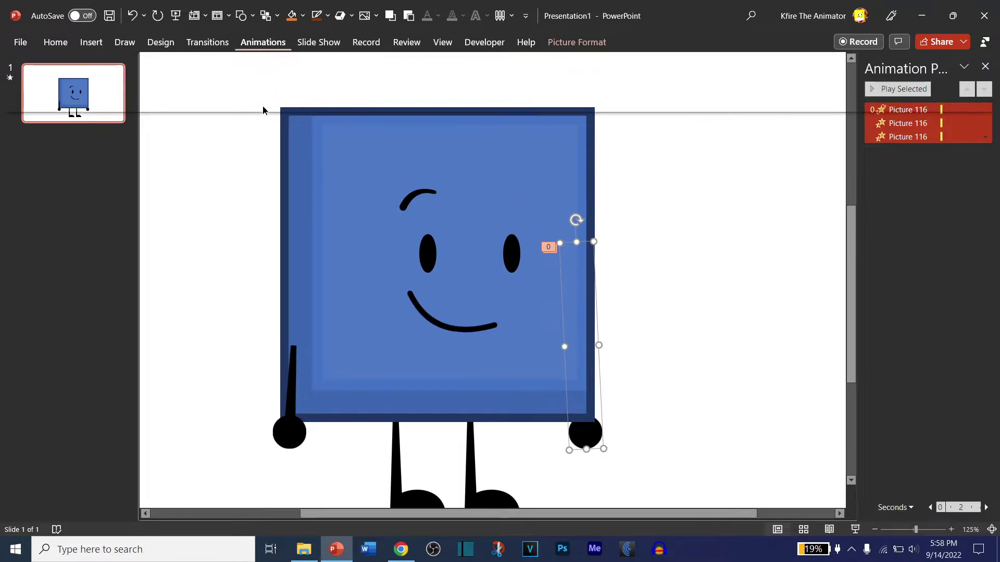
pyautogui.click(665, 86)
pyautogui.scroll(-4, 705, 252)
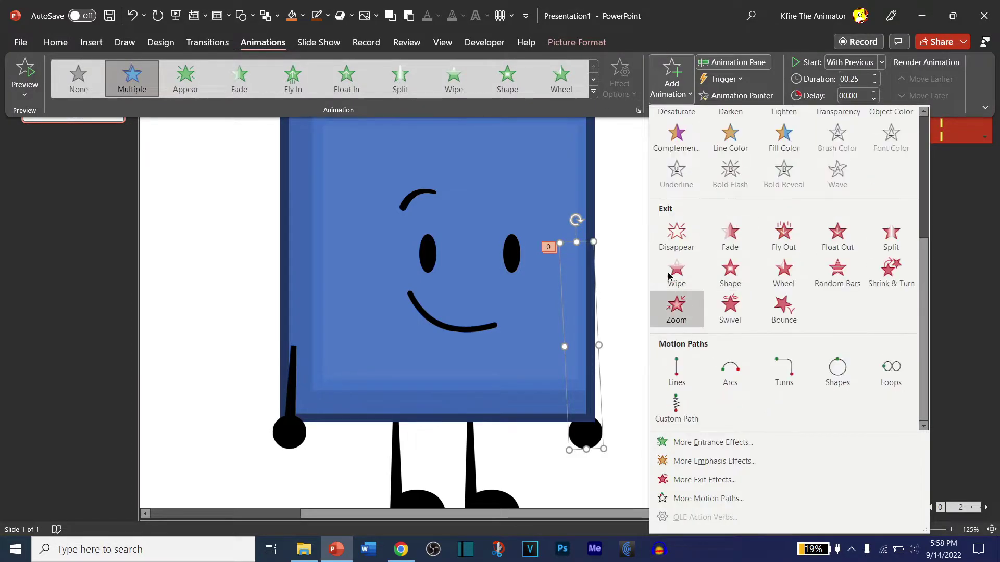
pyautogui.click(676, 235)
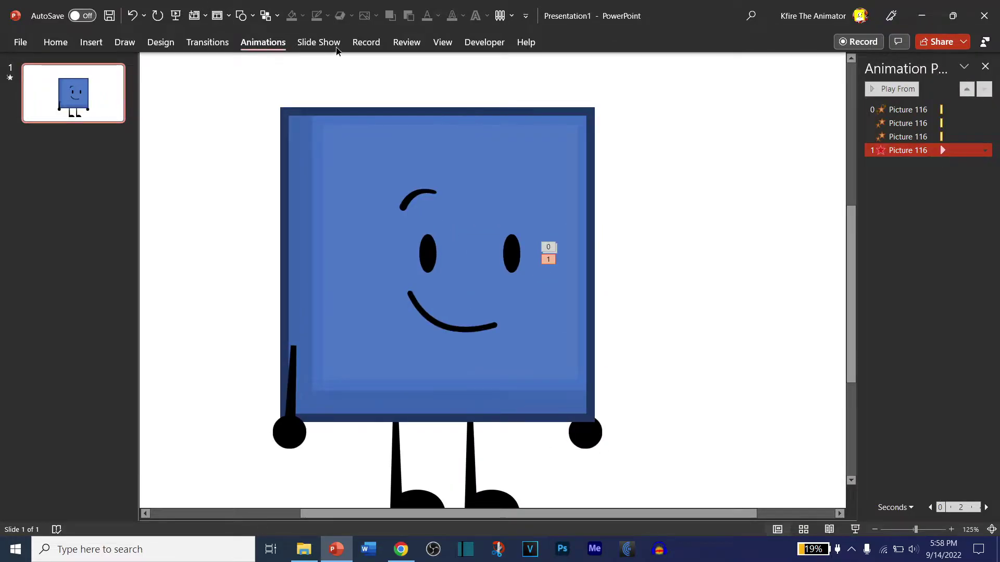
pyautogui.click(290, 47)
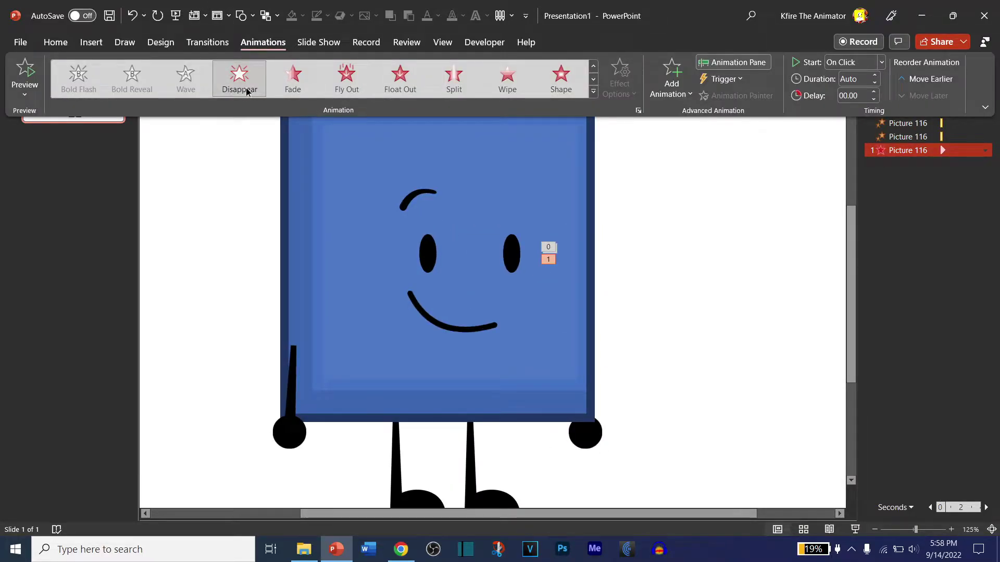
pyautogui.click(849, 64)
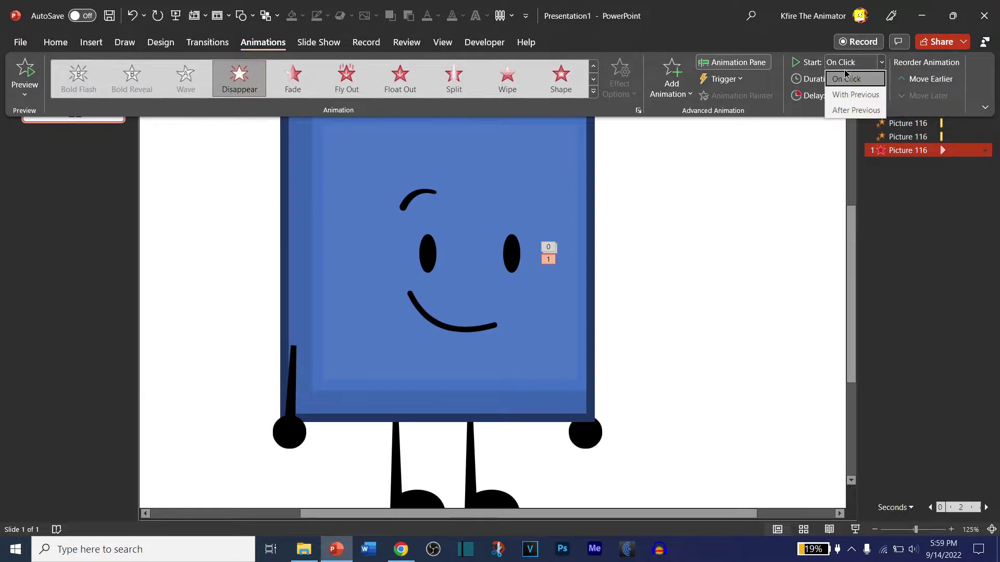
pyautogui.click(852, 111)
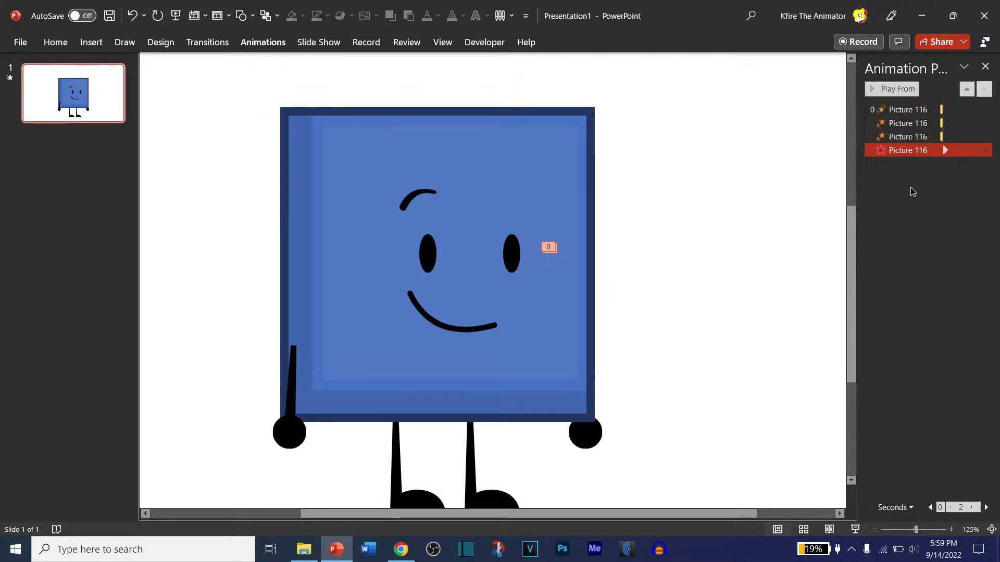
pyautogui.click(580, 459)
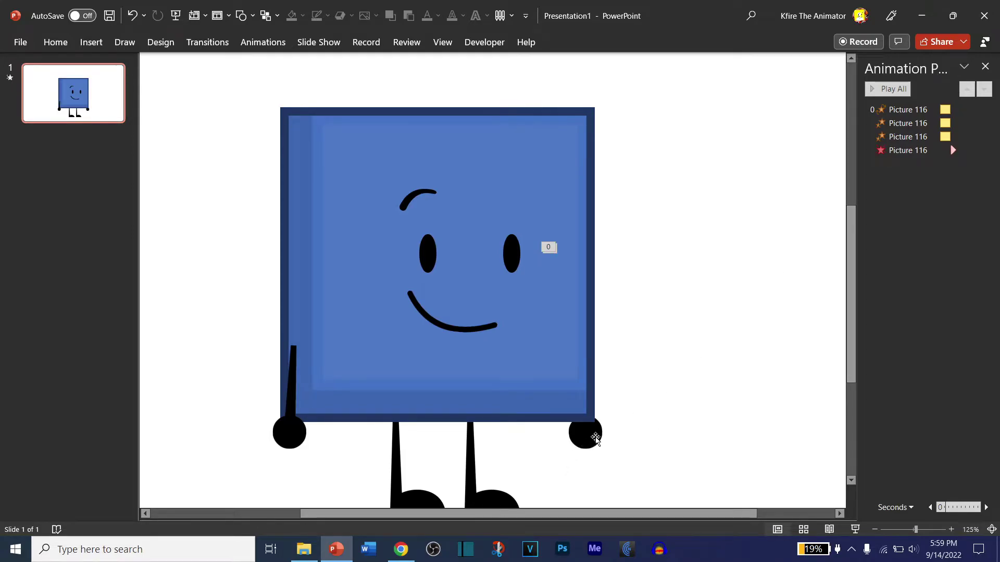
# - Insert the picture Asking_Arm.png from the Arms pictures folder and close the Animation Pane
pyautogui.click(94, 36)
pyautogui.click(127, 86)
pyautogui.click(156, 133)
pyautogui.click(312, 32)
pyautogui.click(272, 32)
pyautogui.doubleClick(224, 106)
pyautogui.click(323, 223)
pyautogui.write('as')
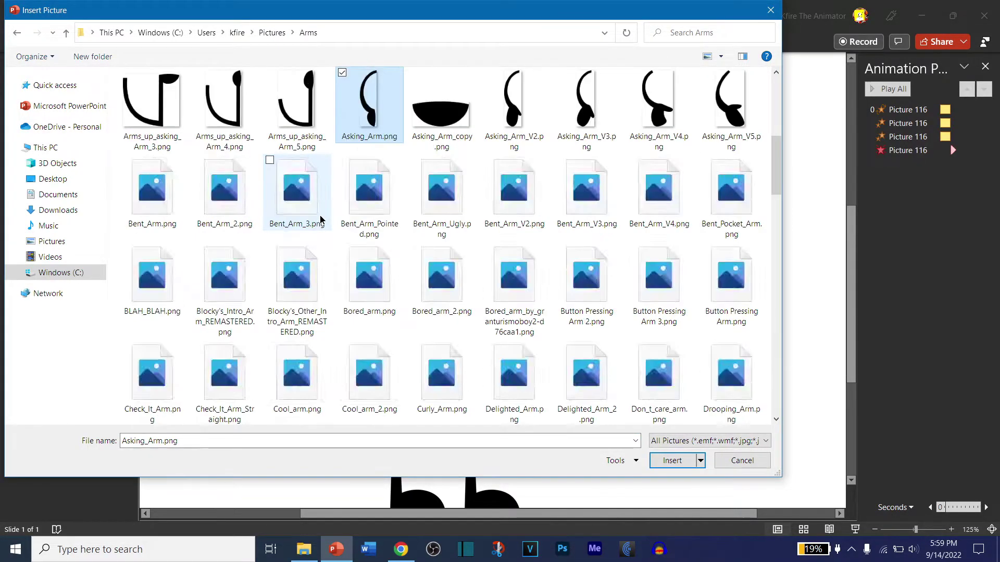
pyautogui.press('Return')
pyautogui.click(986, 67)
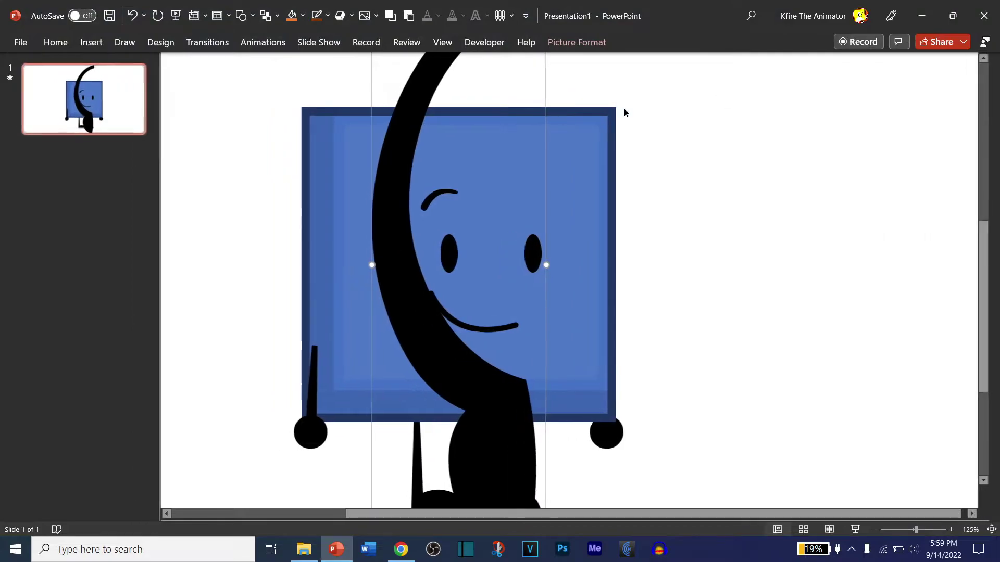
# - Shrink the curved arm picture to about 1.6" tall and place it in the empty area beside the blue square
pyautogui.scroll(-5, 719, 99)
pyautogui.moveTo(575, 255); pyautogui.dragTo(727, 270)
pyautogui.scroll(10, 728, 271)
pyautogui.moveTo(554, 196); pyautogui.dragTo(582, 205)
# - Duplicate the curved arm, rotate the copy 180°, and join it to the original at the shoulder end to form an S shape
pyautogui.hotkey('ctrl', 'd')
pyautogui.press('Delete')
pyautogui.click(585, 205)
pyautogui.hotkey('ctrl', 'd')
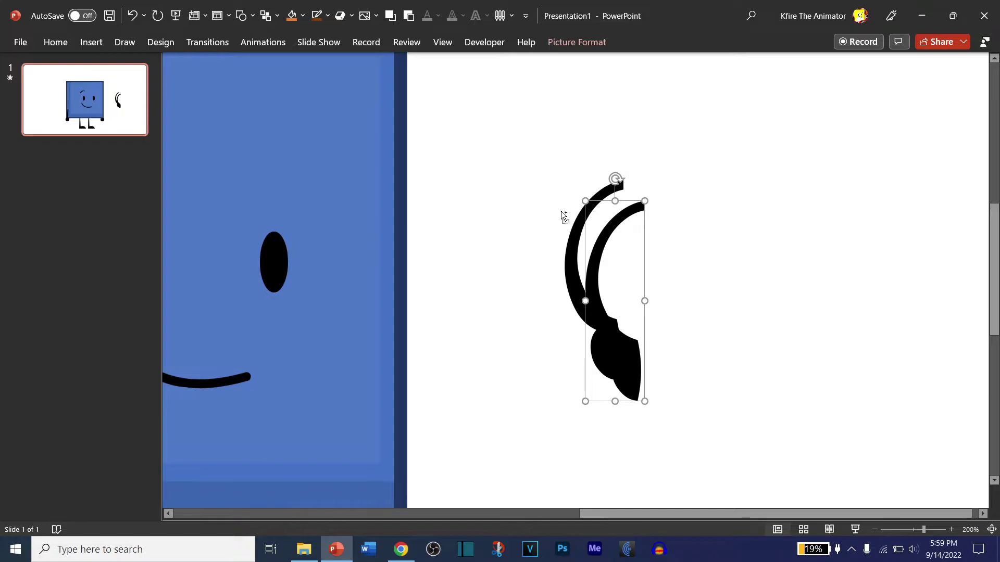
pyautogui.hotkey('ctrl', 'd')
pyautogui.press('Delete')
pyautogui.click(616, 183)
pyautogui.moveTo(616, 180); pyautogui.dragTo(614, 420)
pyautogui.moveTo(604, 312); pyautogui.dragTo(633, 172)
pyautogui.click(604, 223)
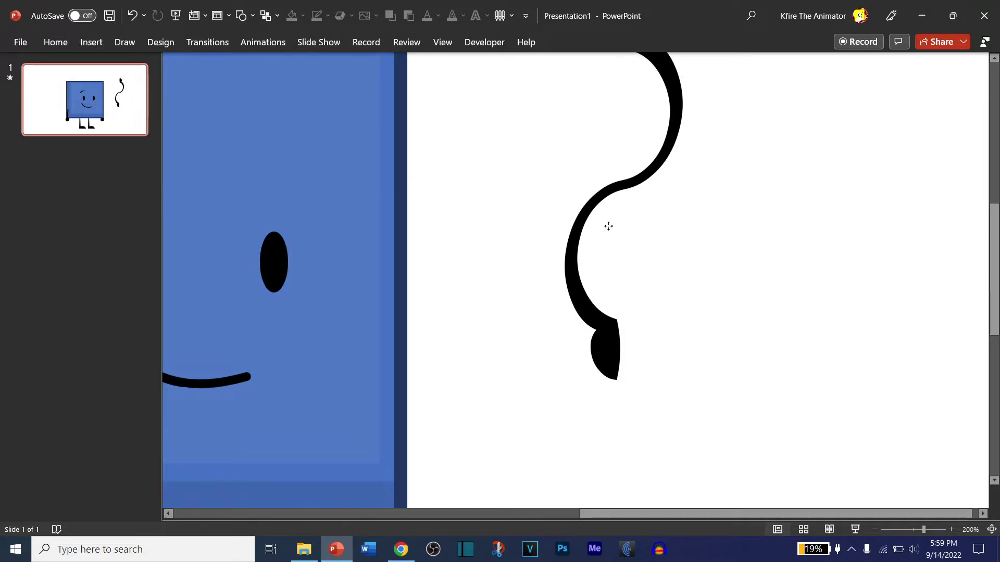
# - Extend the original curved arm's crop frame to enclose the rotated copy, and delete the copy
pyautogui.scroll(2, 604, 223)
pyautogui.click(577, 43)
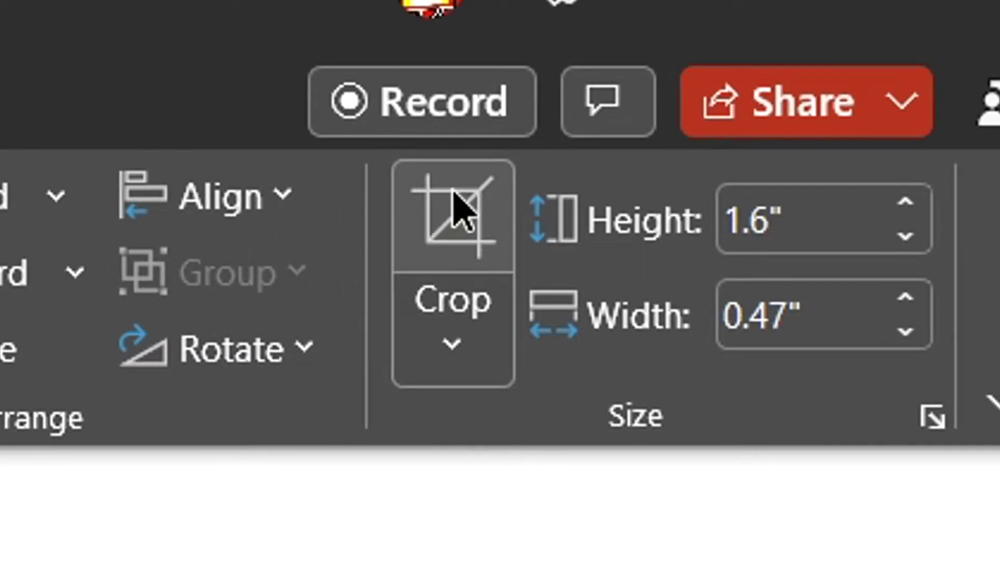
pyautogui.click(449, 211)
pyautogui.moveTo(451, 305); pyautogui.dragTo(556, 6)
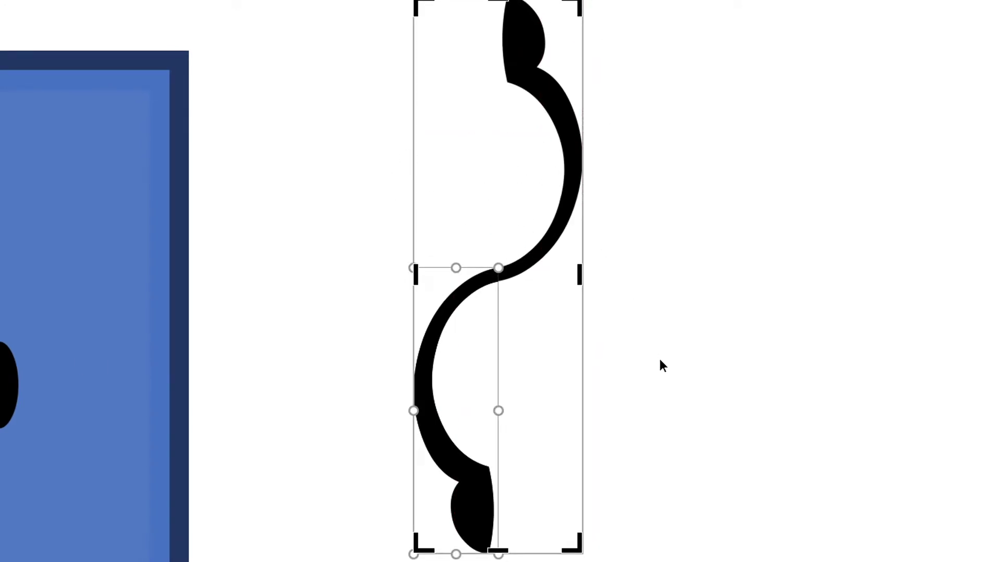
pyautogui.click(527, 181)
pyautogui.press('Delete')
# - Rotate the cropped curved arm to horizontal with the hand pointing outward and move its shoulder end onto the square's side
pyautogui.click(460, 257)
pyautogui.moveTo(499, 0); pyautogui.dragTo(286, 277)
pyautogui.moveTo(638, 299); pyautogui.dragTo(371, 561)
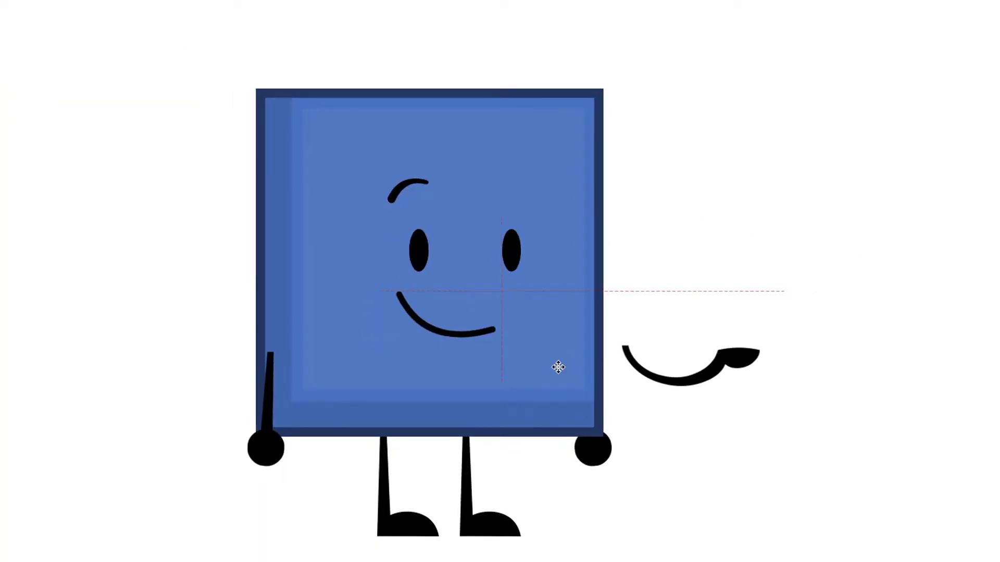
pyautogui.moveTo(558, 367); pyautogui.dragTo(529, 358)
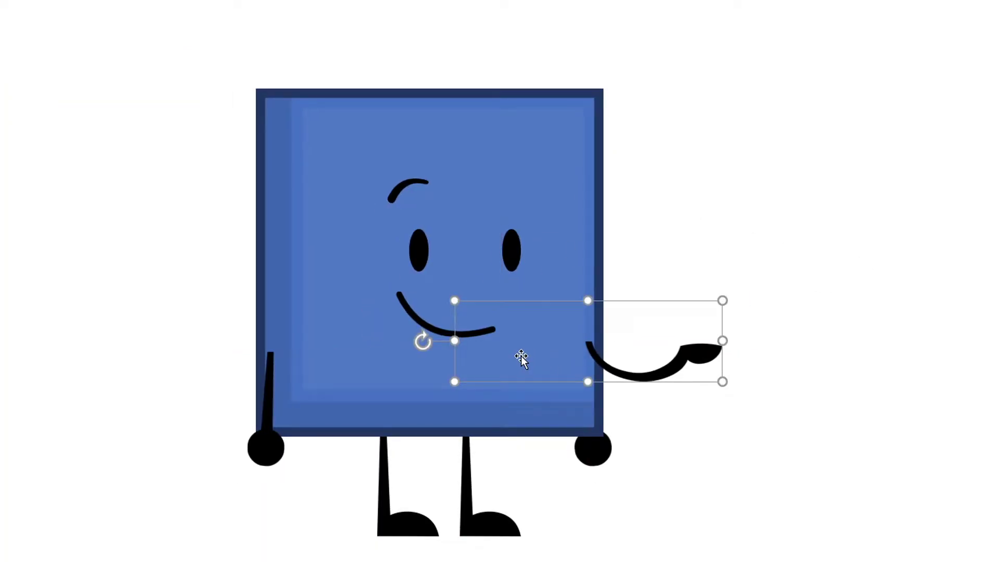
pyautogui.scroll(2, 521, 359)
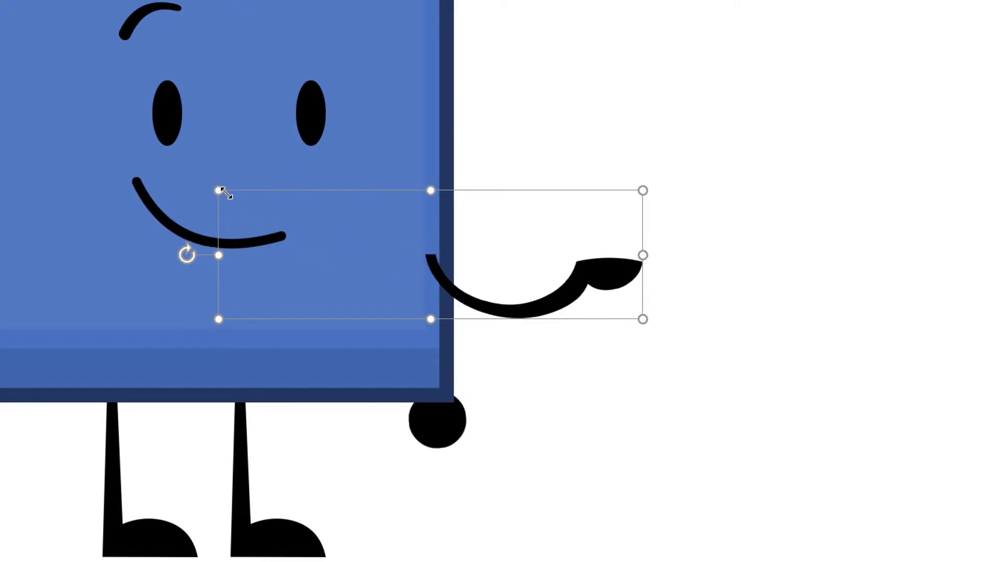
# - Adjust the curved arm's size and tilt, and align its shoulder end with the straight right arm's shoulder
pyautogui.scroll(4, 475, 415)
pyautogui.moveTo(429, 428); pyautogui.dragTo(431, 451)
pyautogui.moveTo(997, 256); pyautogui.dragTo(966, 257)
pyautogui.scroll(-3, 148, 254)
pyautogui.moveTo(131, 255); pyautogui.dragTo(135, 296)
pyautogui.rightClick(449, 301)
pyautogui.press('Escape')
pyautogui.click(510, 274)
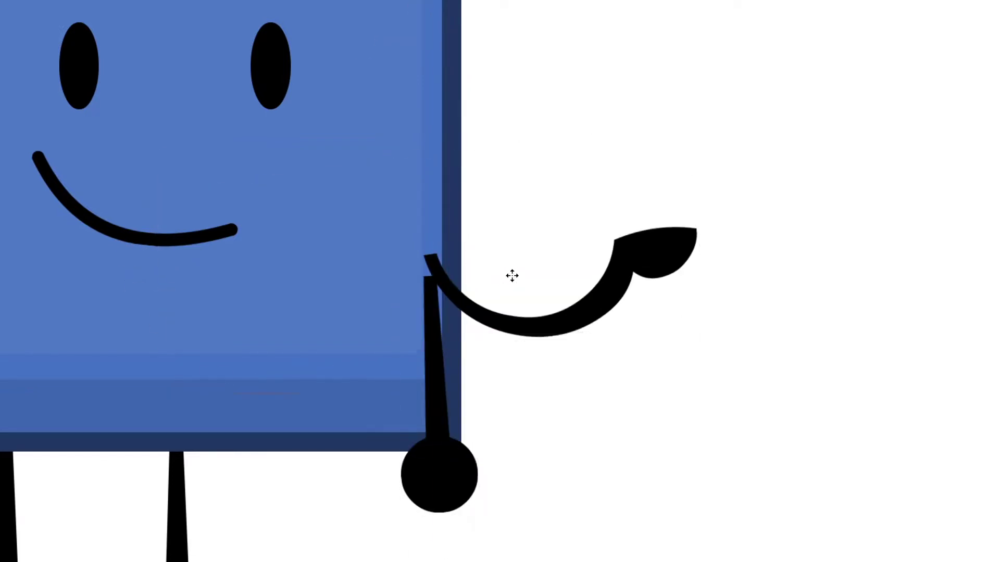
pyautogui.moveTo(511, 274); pyautogui.dragTo(510, 285)
# - Send the straight right arm to the back, behind the blue square
pyautogui.click(430, 471)
pyautogui.rightClick(430, 471)
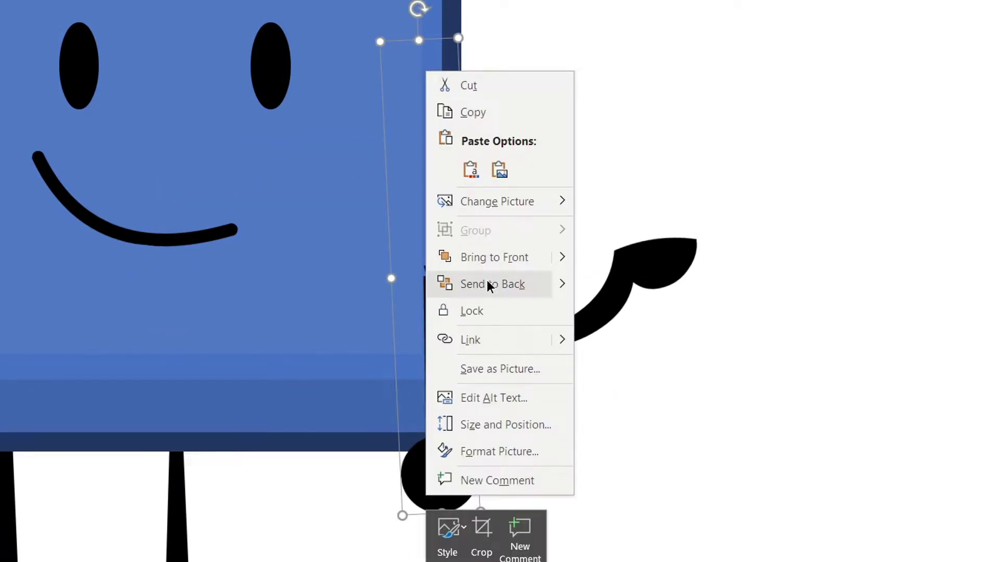
pyautogui.click(491, 283)
pyautogui.scroll(-2, 491, 283)
# - Rotate the curved arm so the hand points diagonally upward, and send the arm behind the square
pyautogui.click(491, 283)
pyautogui.moveTo(275, 286); pyautogui.dragTo(305, 362)
pyautogui.rightClick(448, 267)
pyautogui.click(487, 405)
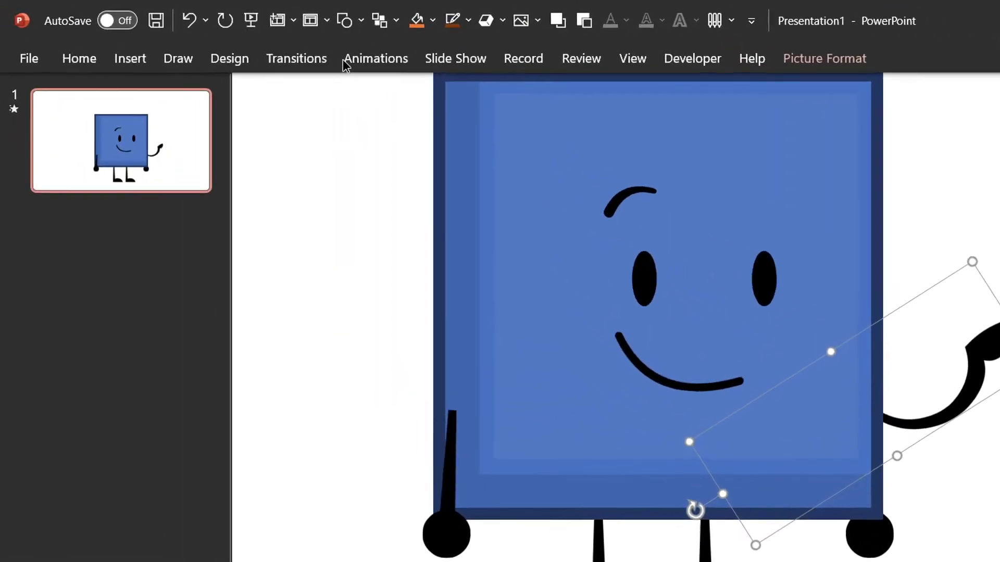
# - Add an Appear entrance animation to the curved arm and set it to start After Previous
pyautogui.click(255, 39)
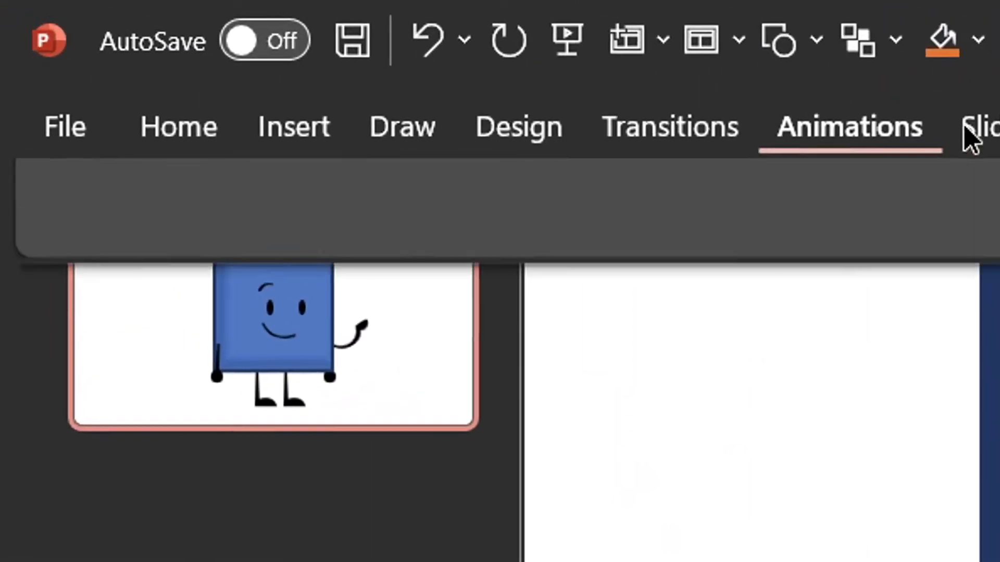
pyautogui.click(419, 276)
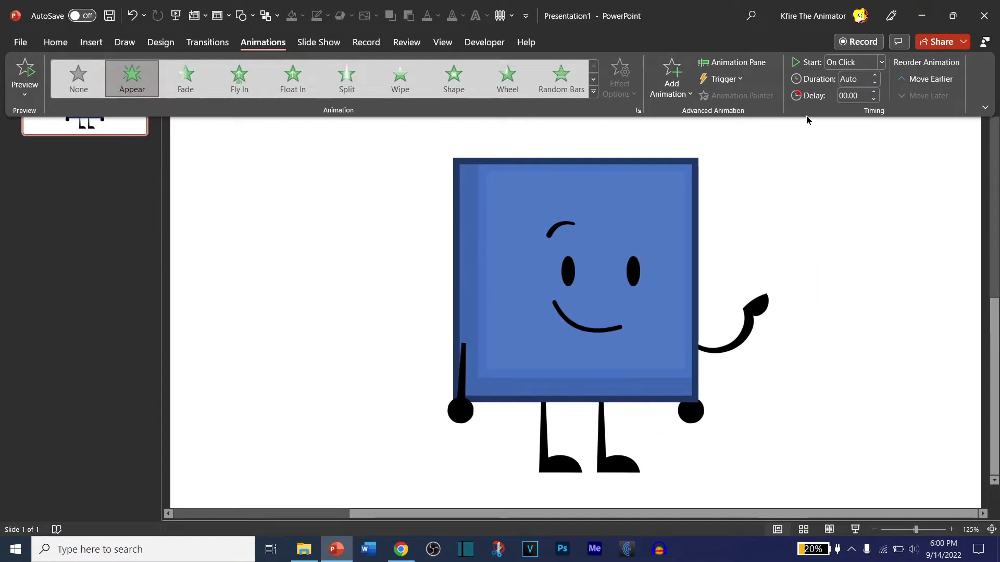
pyautogui.click(841, 63)
pyautogui.click(857, 110)
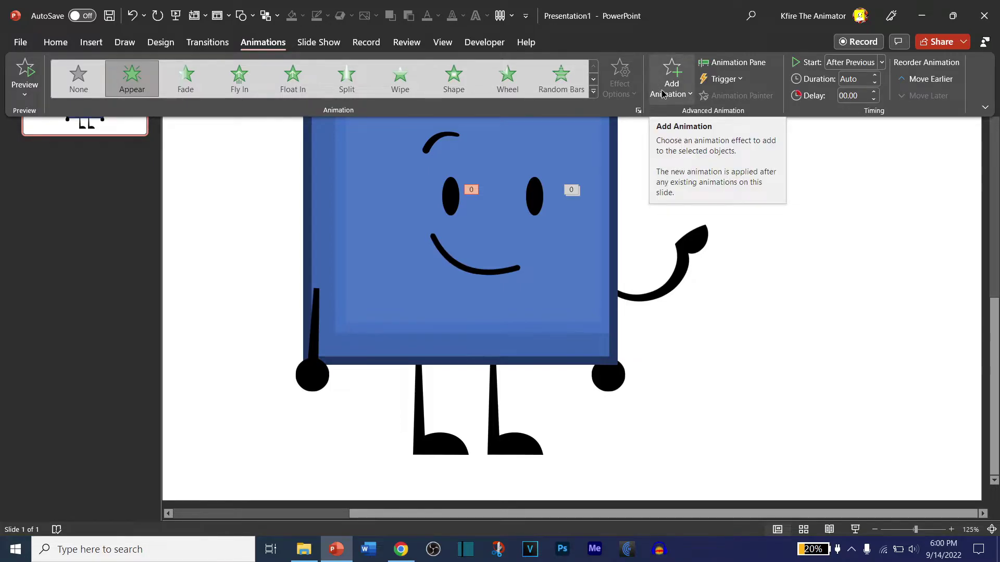
# - Add a Spin emphasis animation to the curved arm with the Quarter Spin amount
pyautogui.click(672, 78)
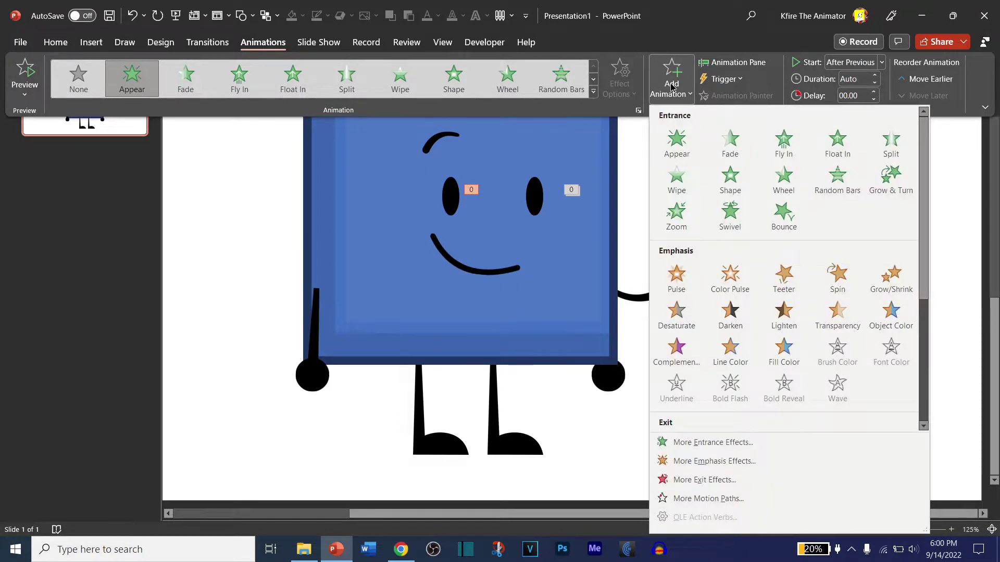
pyautogui.doubleClick(253, 44)
pyautogui.click(253, 44)
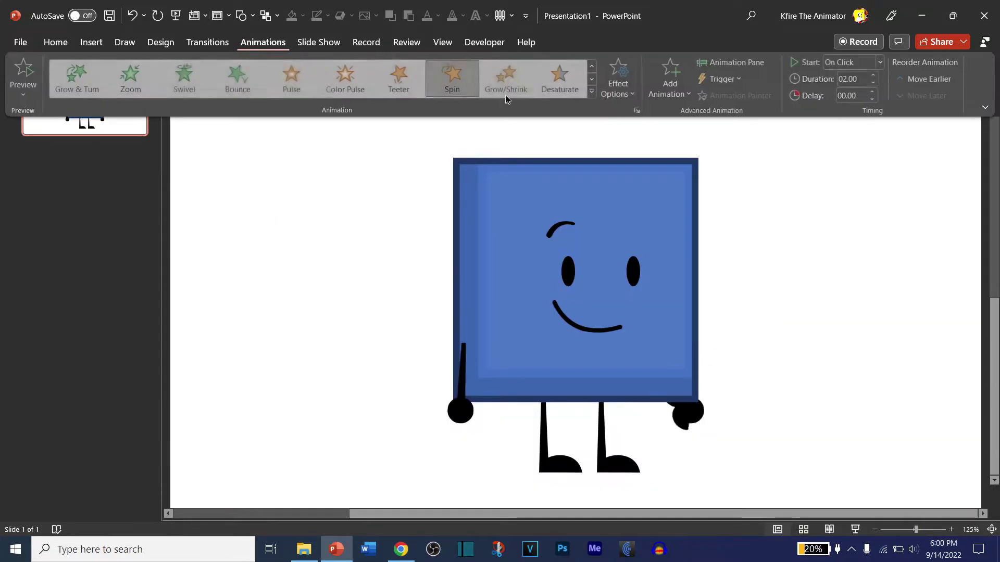
pyautogui.click(619, 78)
pyautogui.click(628, 224)
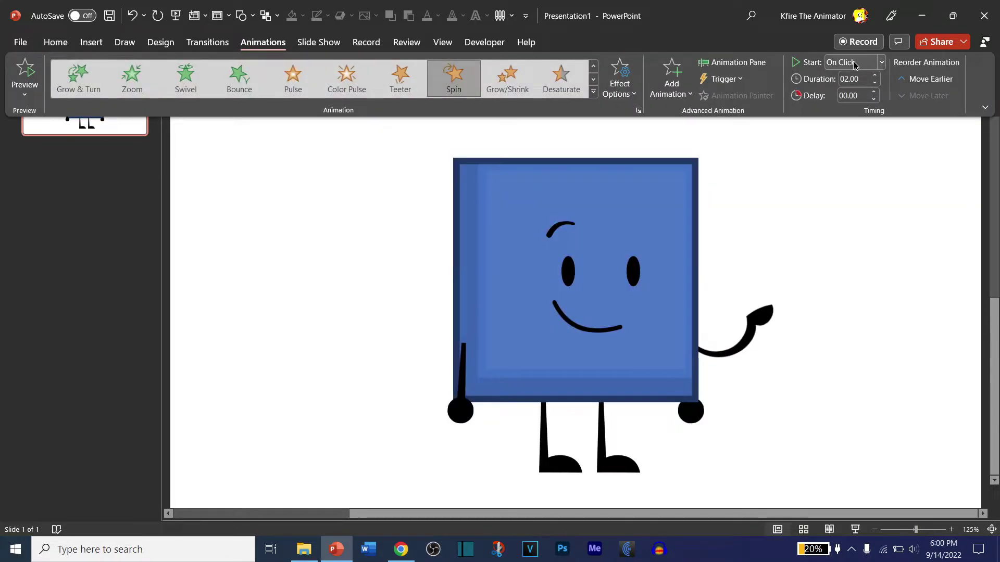
# - Set the curved arm's Spin animation to start After Previous with a duration of 00.50
pyautogui.click(881, 62)
pyautogui.click(851, 104)
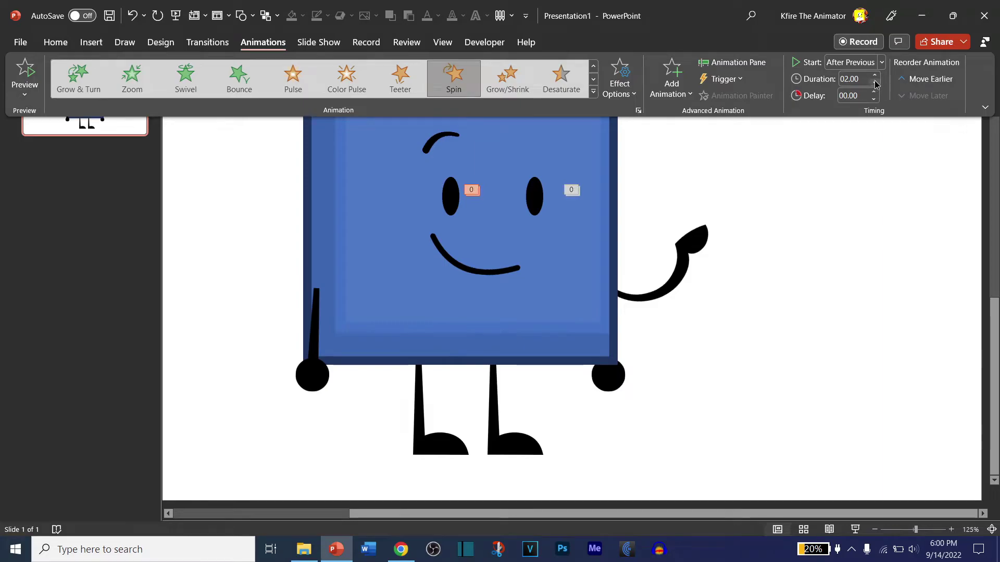
pyautogui.click(876, 83)
pyautogui.click(875, 83)
pyautogui.click(876, 83)
pyautogui.click(876, 84)
pyautogui.click(875, 83)
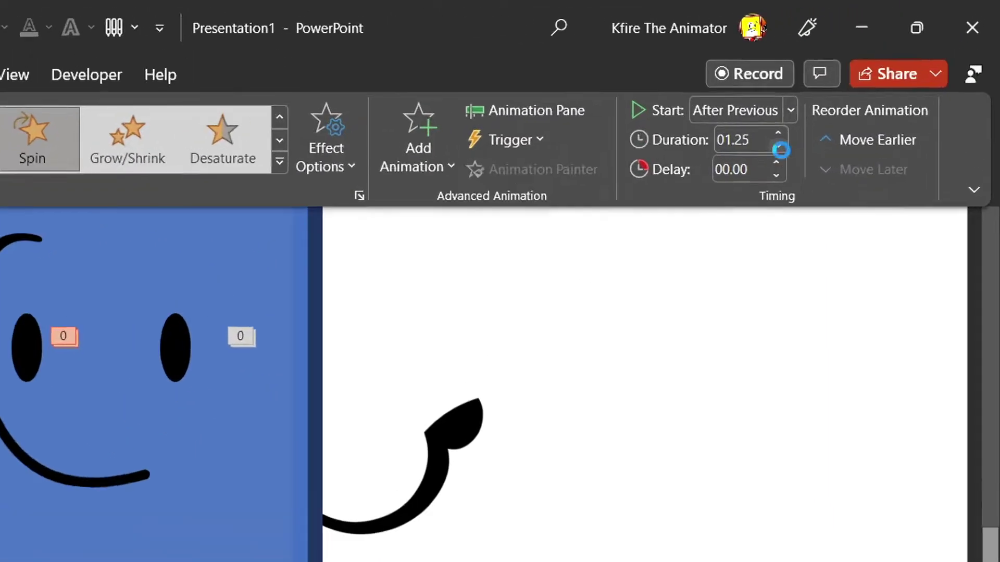
pyautogui.click(604, 268)
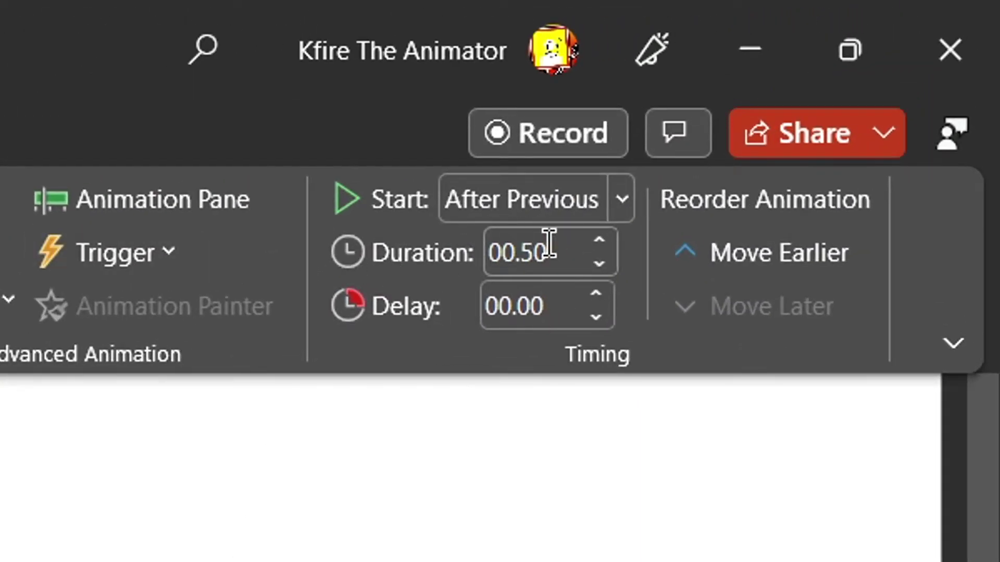
# - Open the curved arm's Spin effect options from the Animation Pane and set the smooth end to 0.5 sec
pyautogui.click(99, 215)
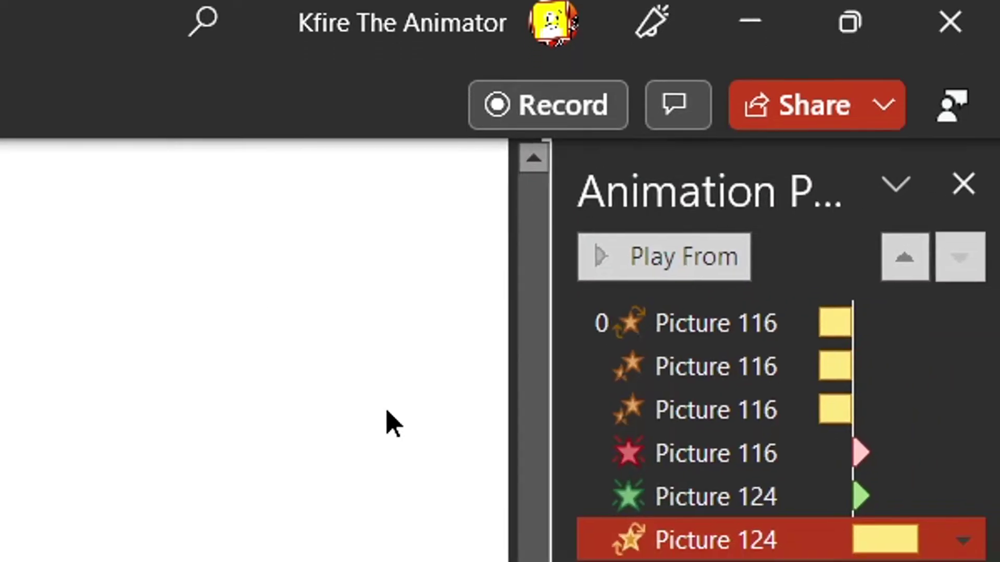
pyautogui.rightClick(679, 393)
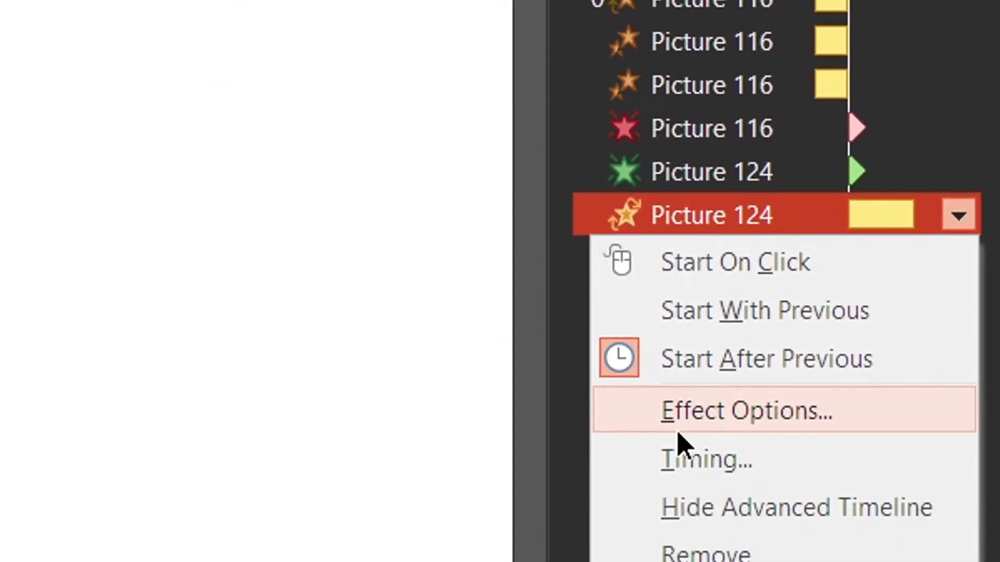
pyautogui.click(688, 533)
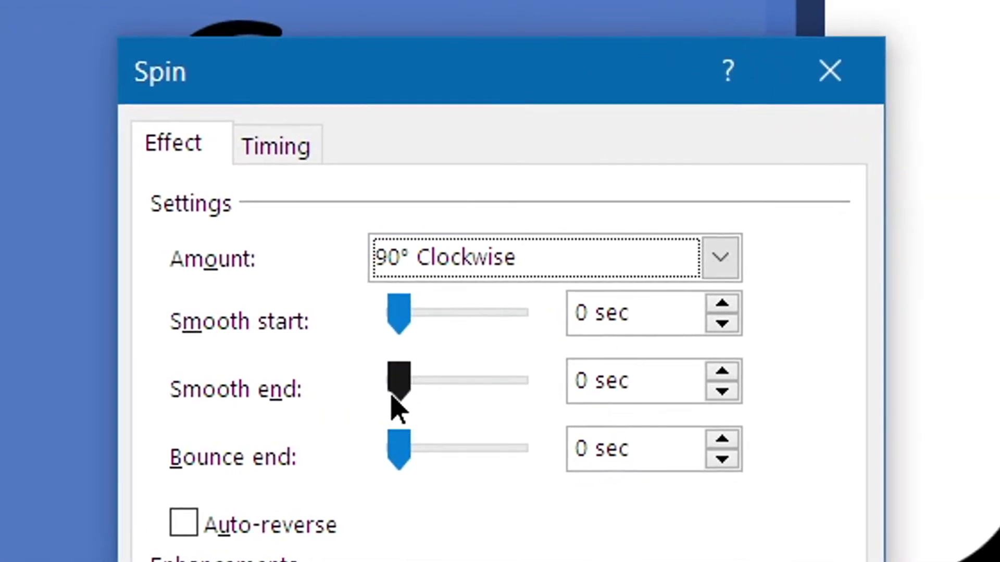
pyautogui.moveTo(396, 398); pyautogui.dragTo(515, 400)
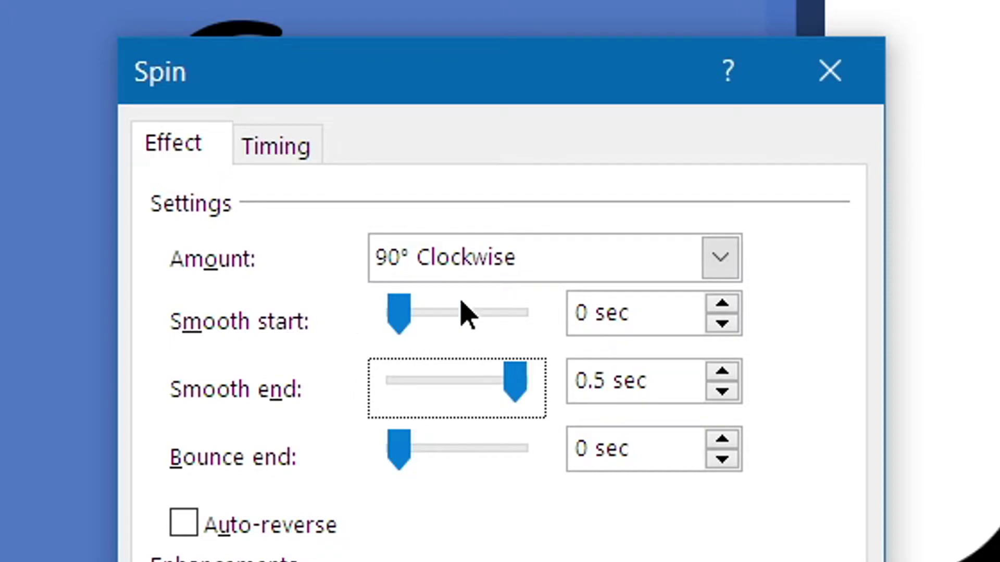
# - Set the curved arm's Spin amount to a custom 10° clockwise
pyautogui.click(734, 267)
pyautogui.click(663, 509)
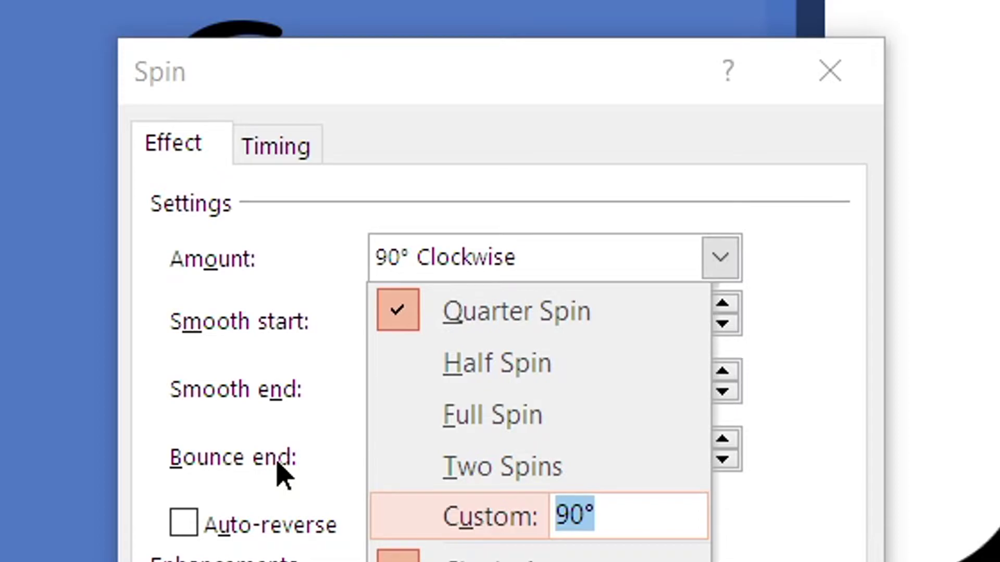
pyautogui.write('10')
pyautogui.press('Return')
pyautogui.press('Return')
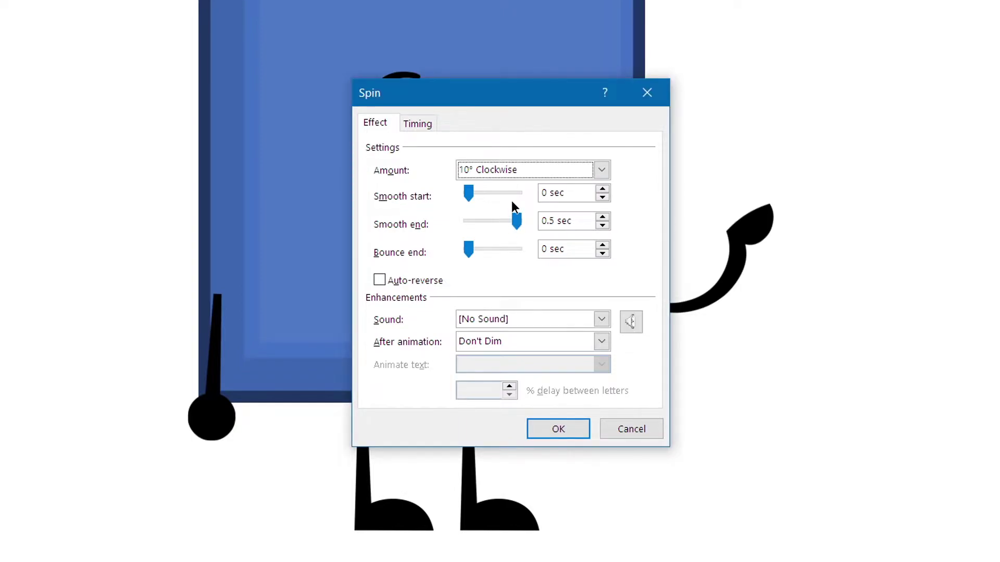
# - Set the curved arm's Spin amount to a custom 20° clockwise and apply the effect options
pyautogui.click(601, 170)
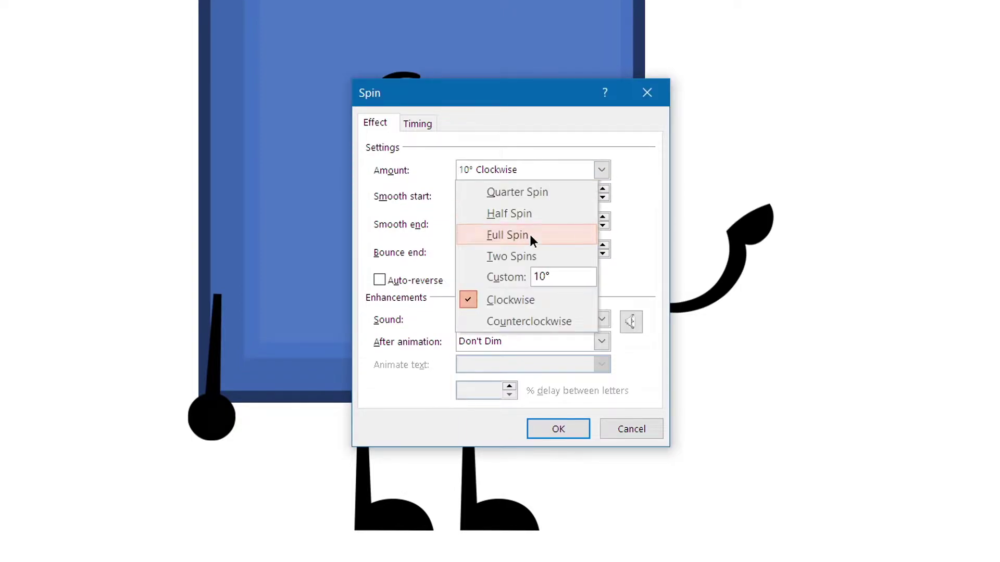
pyautogui.click(508, 255)
pyautogui.click(602, 170)
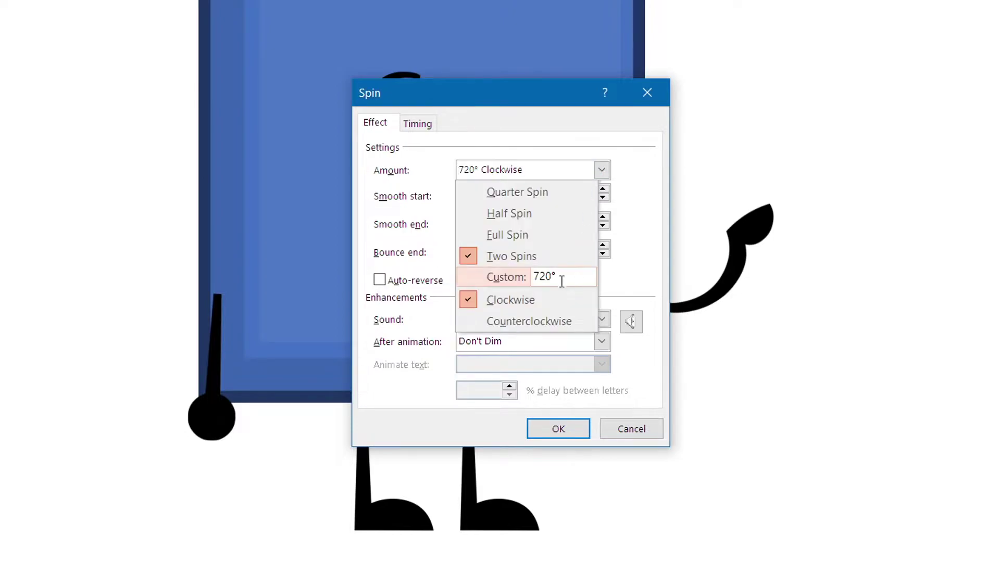
pyautogui.write('20')
pyautogui.press('Return')
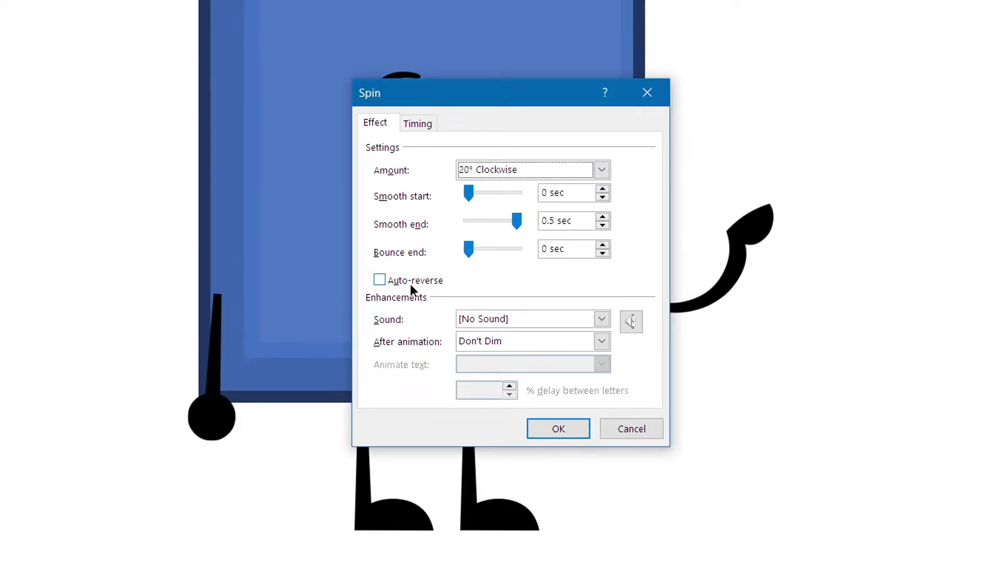
pyautogui.press('Return')
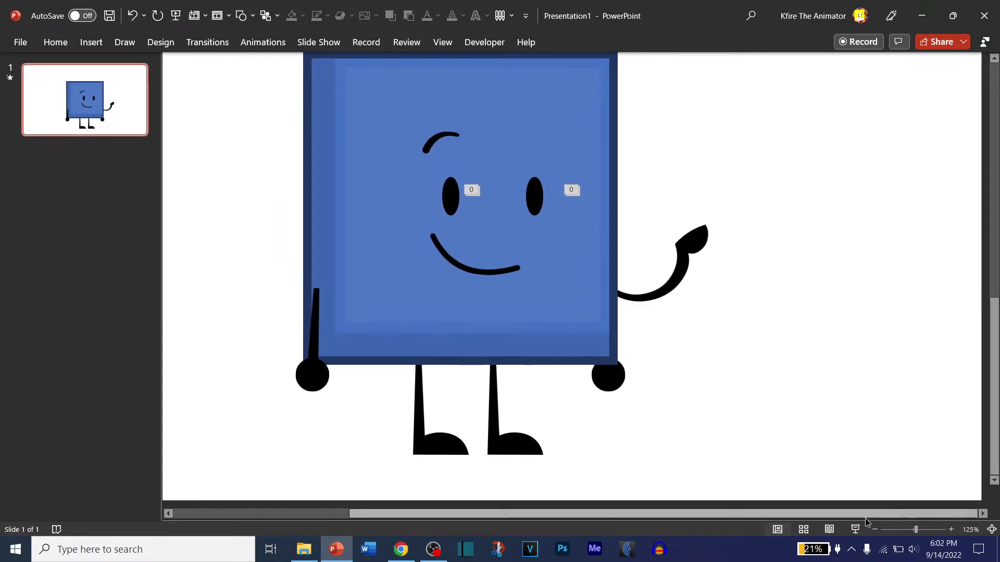
# - Play the slide to check the arm animation, then rotate the curved arm clockwise so the hand sits lower
pyautogui.click(856, 530)
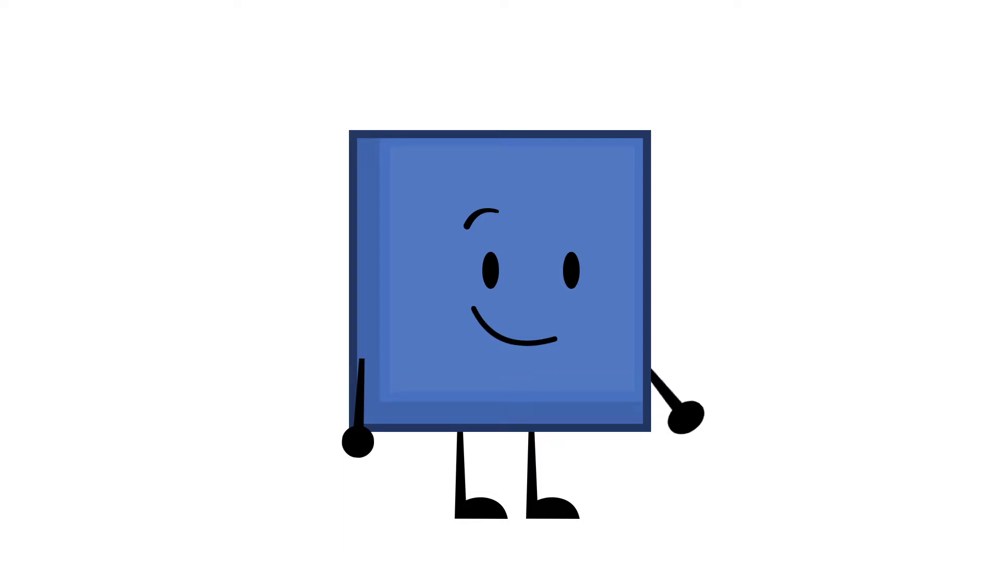
pyautogui.press('Escape')
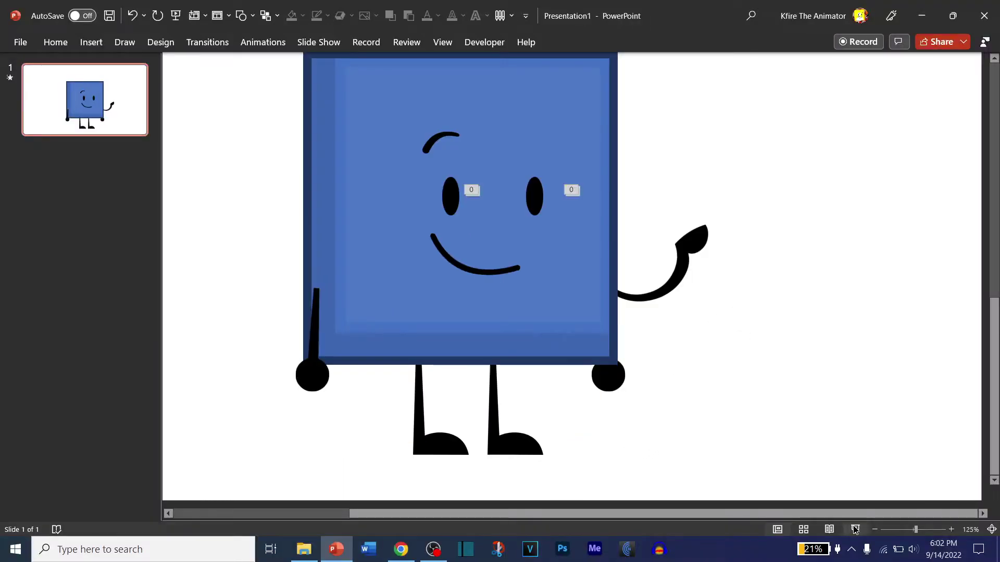
pyautogui.click(657, 295)
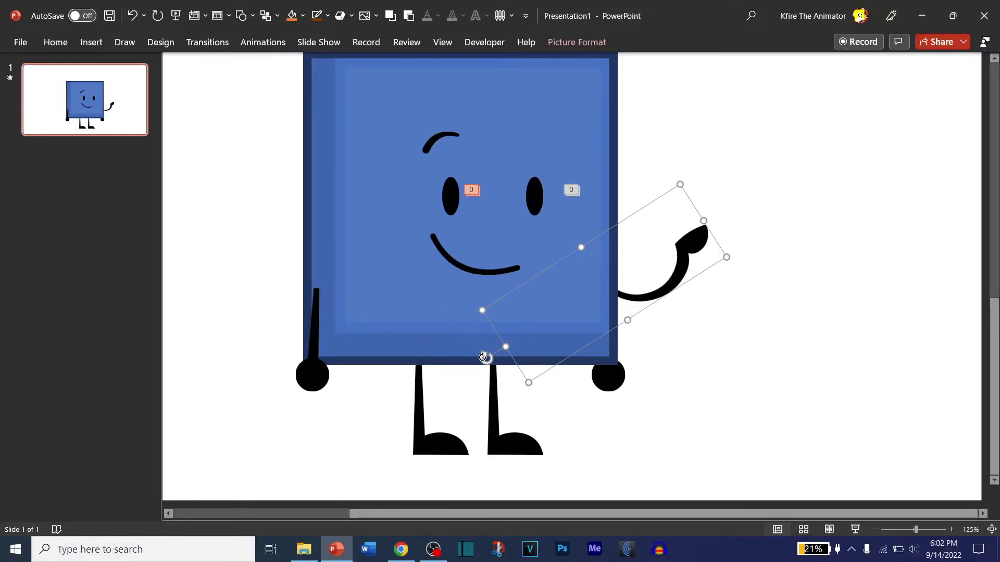
pyautogui.moveTo(486, 358); pyautogui.dragTo(465, 294)
# - Change the direction of the curved arm's 20° Spin animation to counterclockwise
pyautogui.click(250, 44)
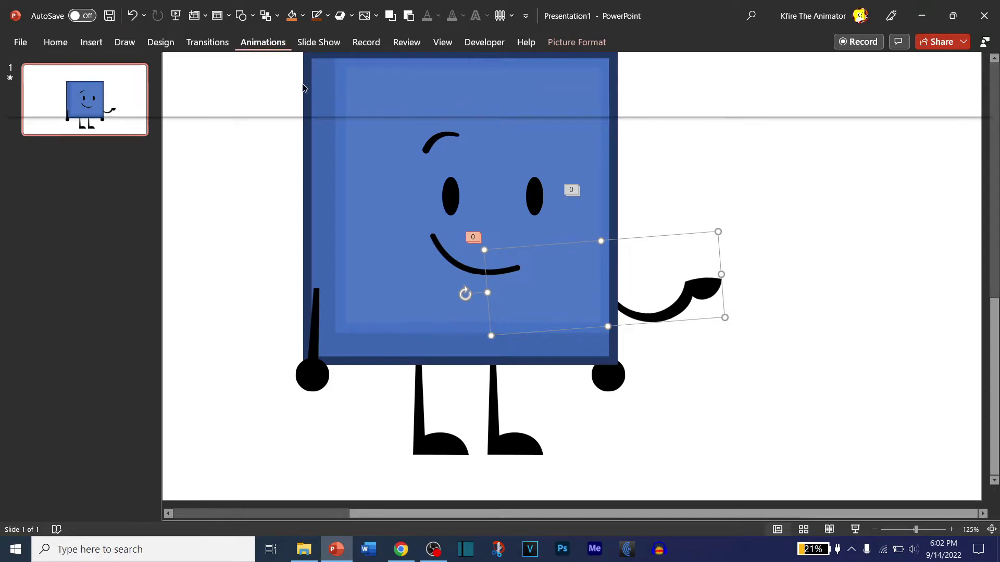
pyautogui.click(732, 63)
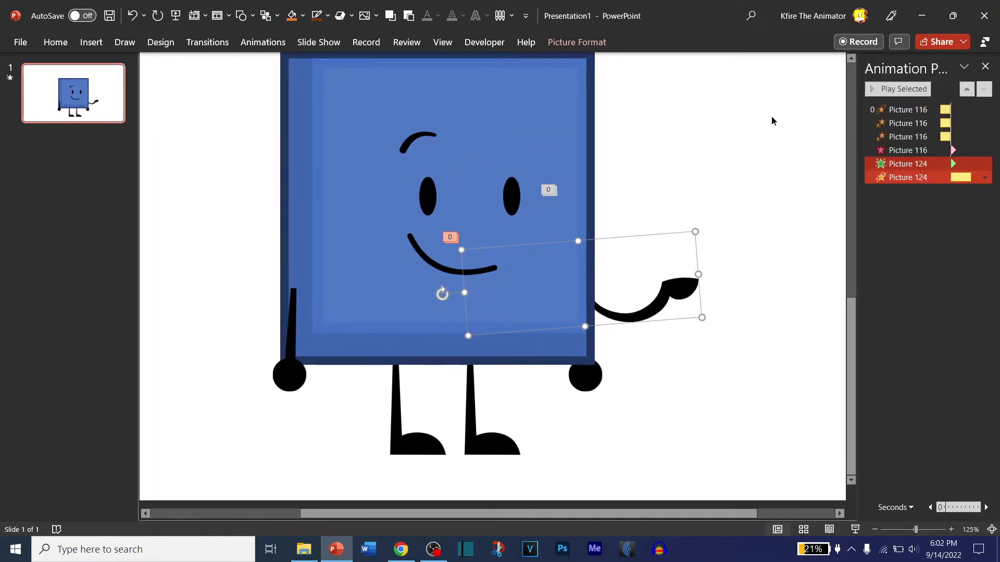
pyautogui.click(884, 215)
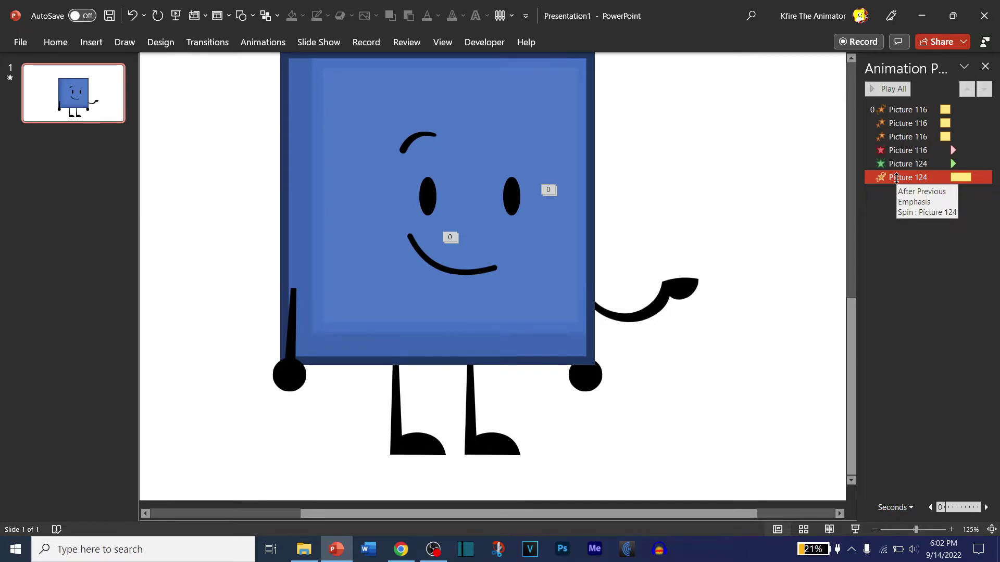
pyautogui.doubleClick(897, 178)
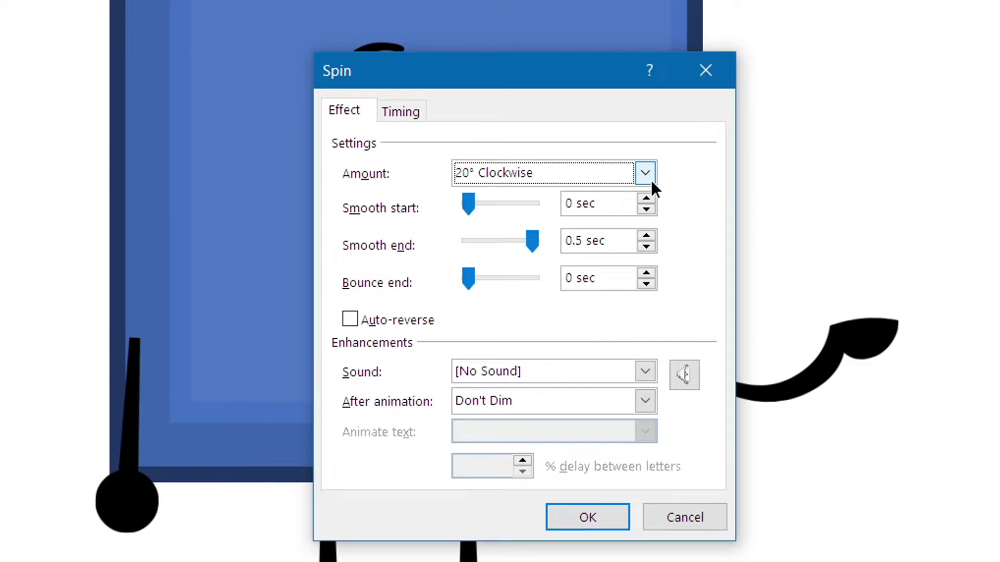
pyautogui.click(645, 174)
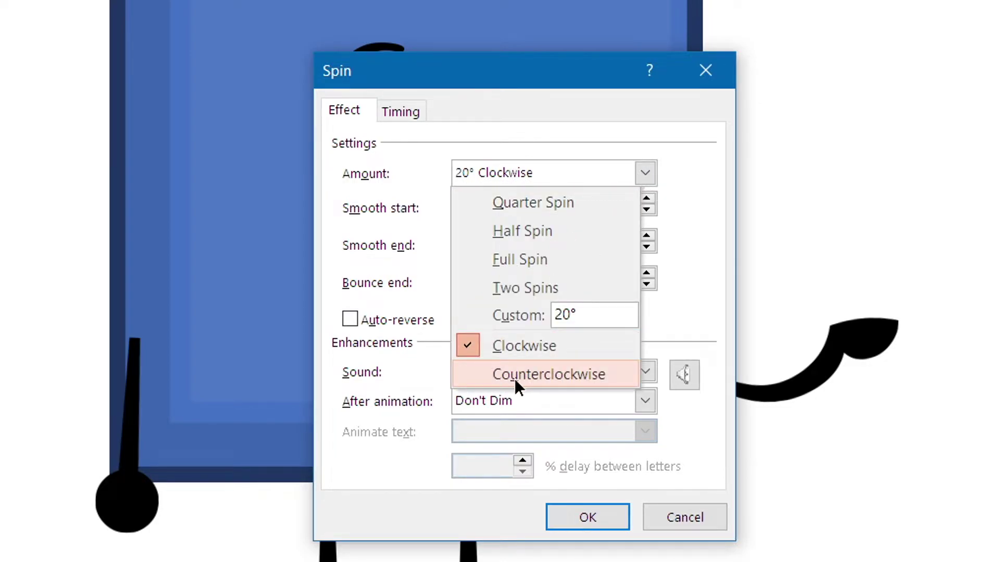
pyautogui.click(530, 377)
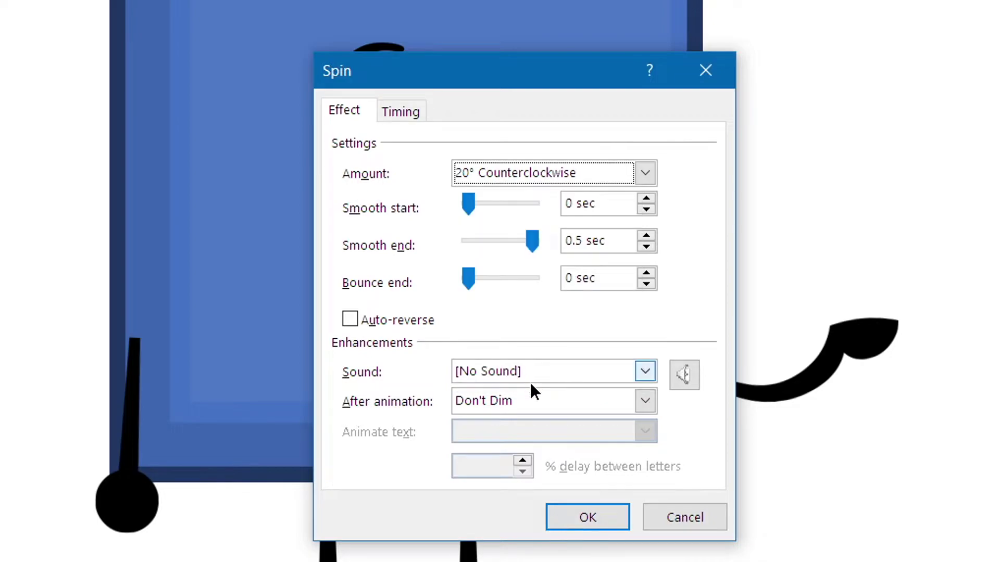
pyautogui.click(561, 516)
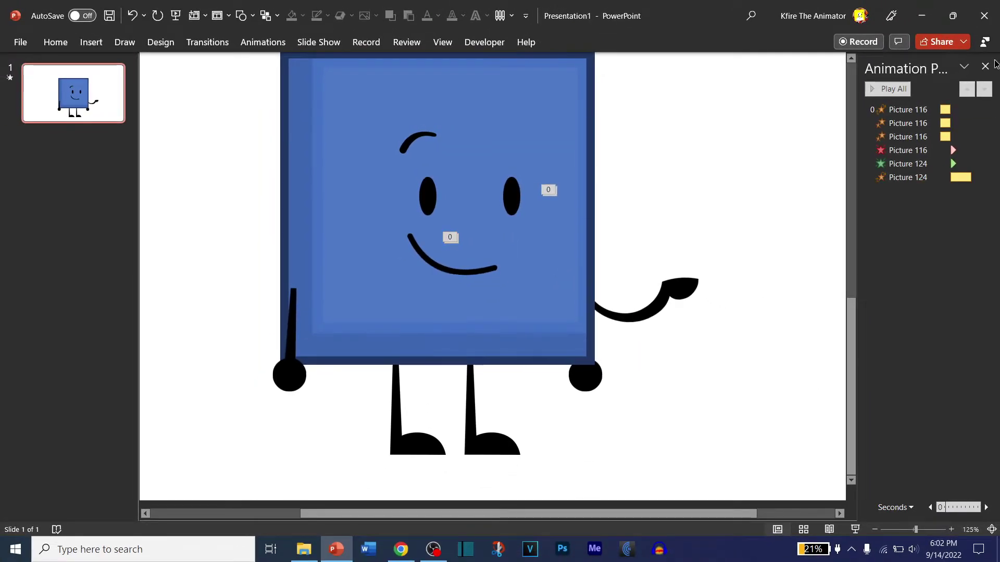
# - Play the slide again, then rotate the curved arm slightly counterclockwise to raise the hand
pyautogui.click(985, 66)
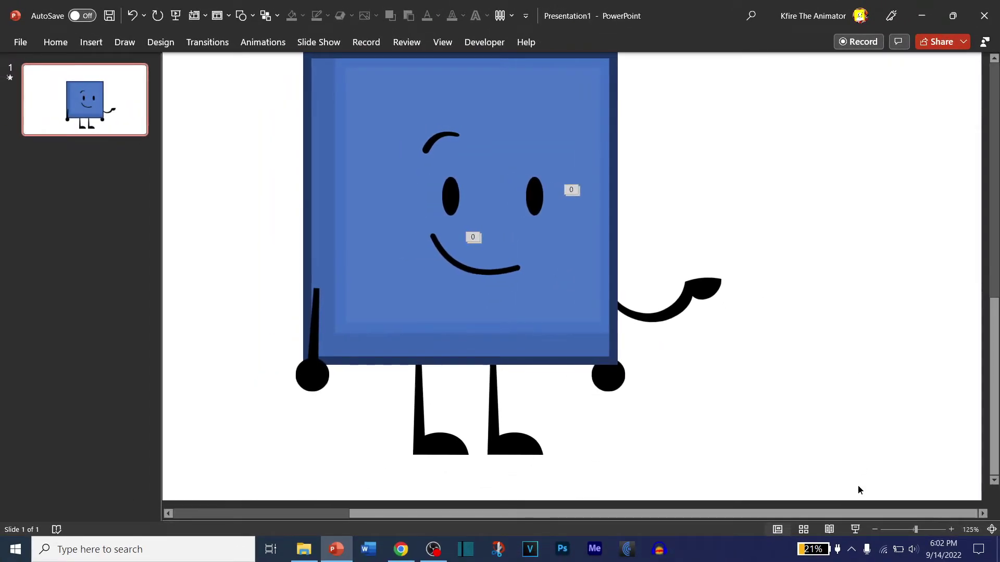
pyautogui.click(855, 529)
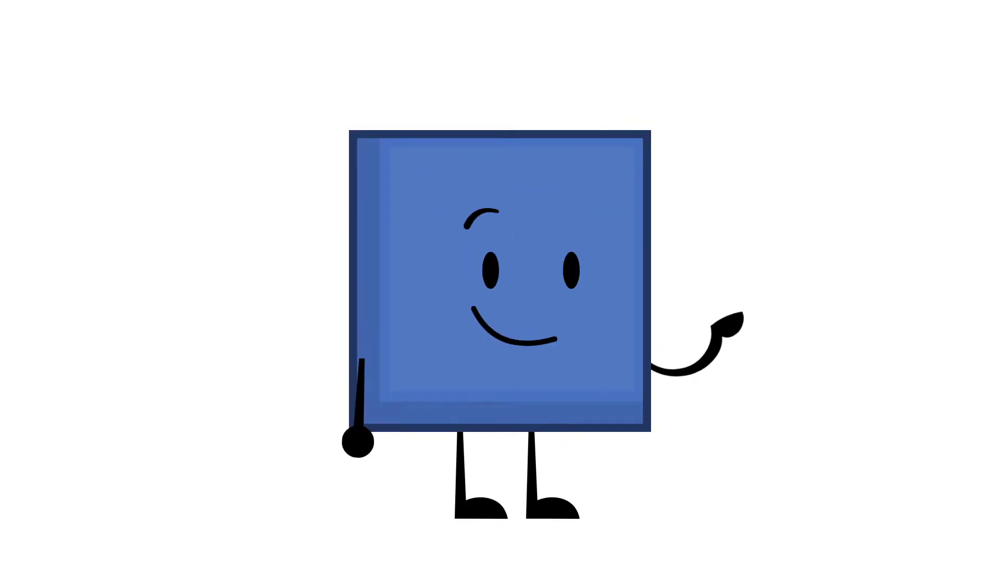
pyautogui.press('Escape')
pyautogui.click(510, 295)
pyautogui.press('Delete')
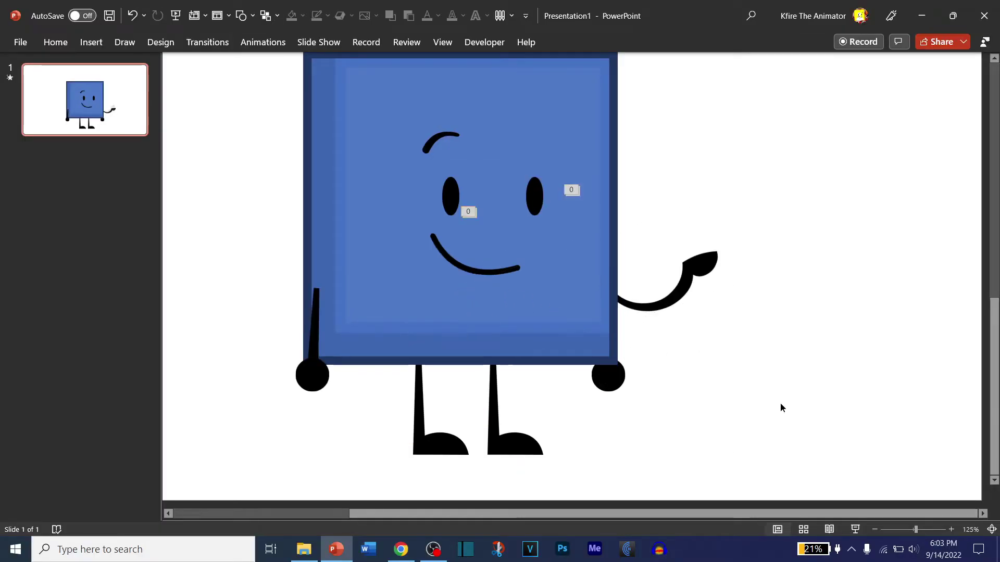
# - Play the slide to review how the straight arm swings into the adjusted curved arm
pyautogui.click(855, 530)
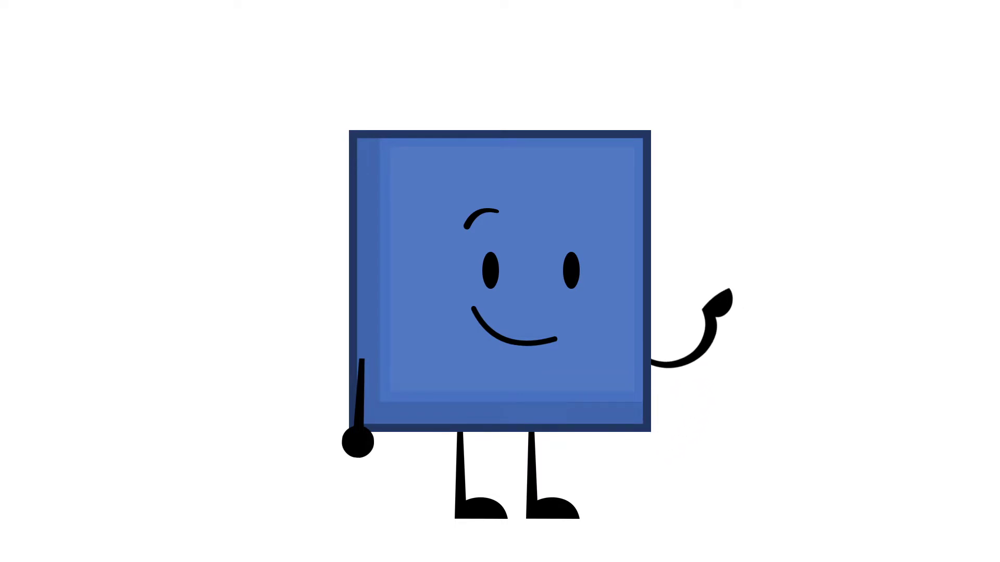
pyautogui.press('Escape')
pyautogui.click(676, 261)
pyautogui.click(750, 229)
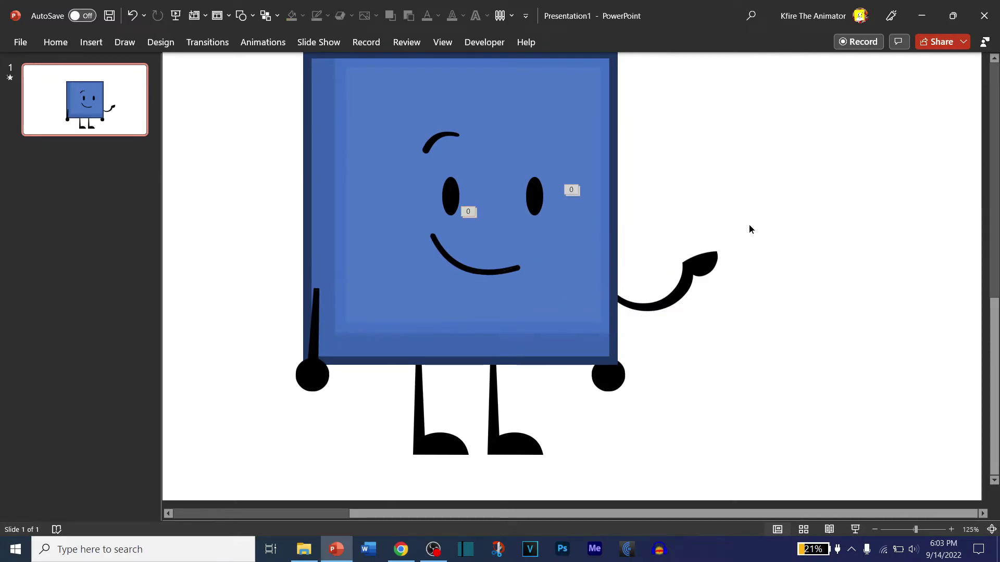
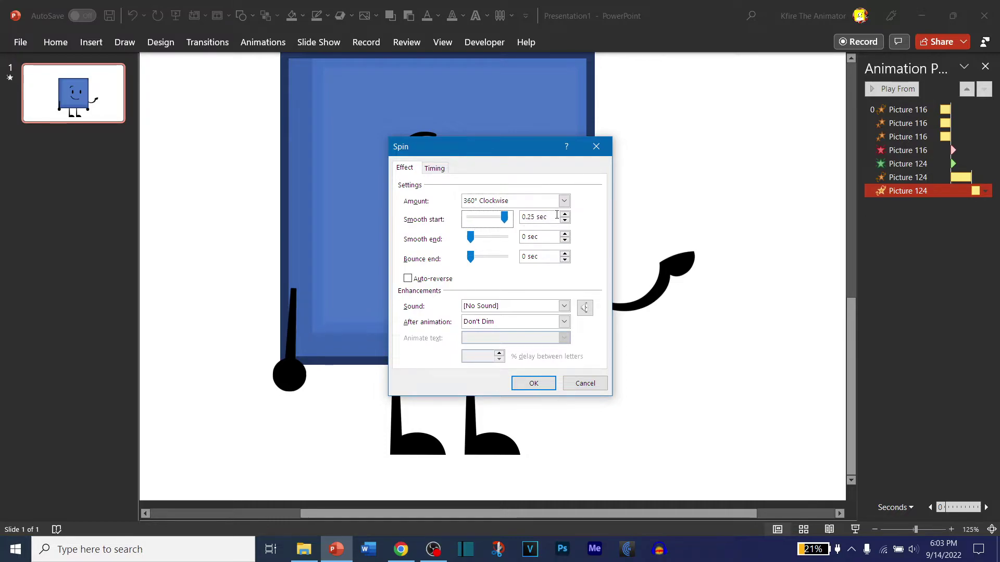
# - Set the amount of the curved arm's second Spin animation to a custom 30° clockwise and apply it
pyautogui.click(564, 201)
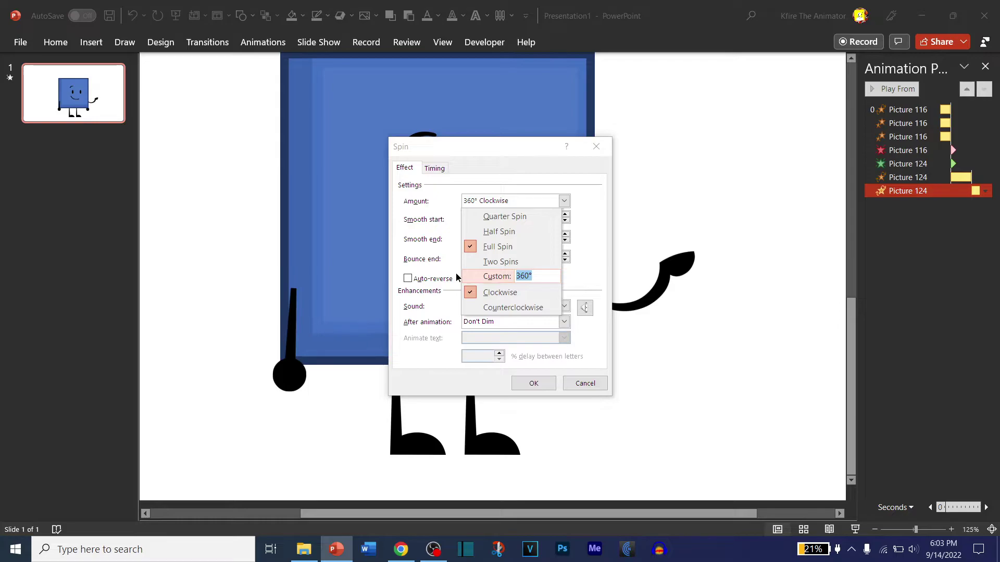
pyautogui.write('45')
pyautogui.press('Return')
pyautogui.press('Return')
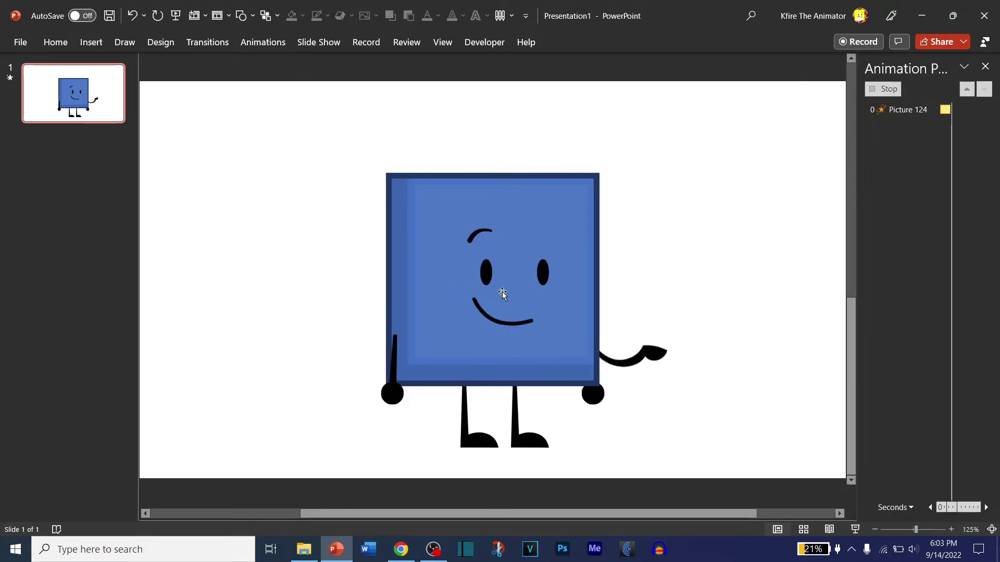
# - Reopen the effect options of the curved arm's second Spin and set its amount to a custom 50° clockwise
pyautogui.doubleClick(909, 191)
pyautogui.click(564, 200)
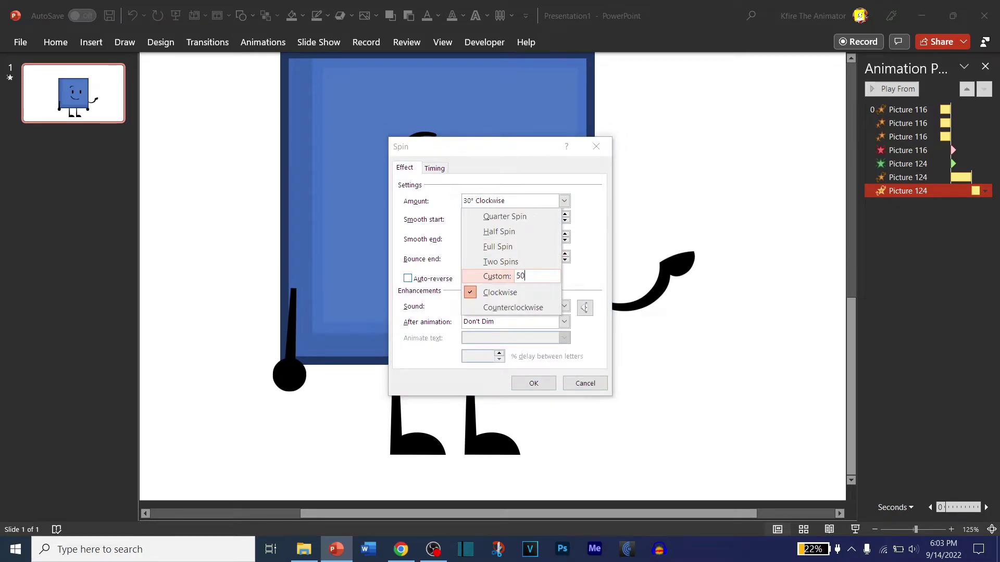
pyautogui.write('50')
pyautogui.press('Return')
pyautogui.press('Return')
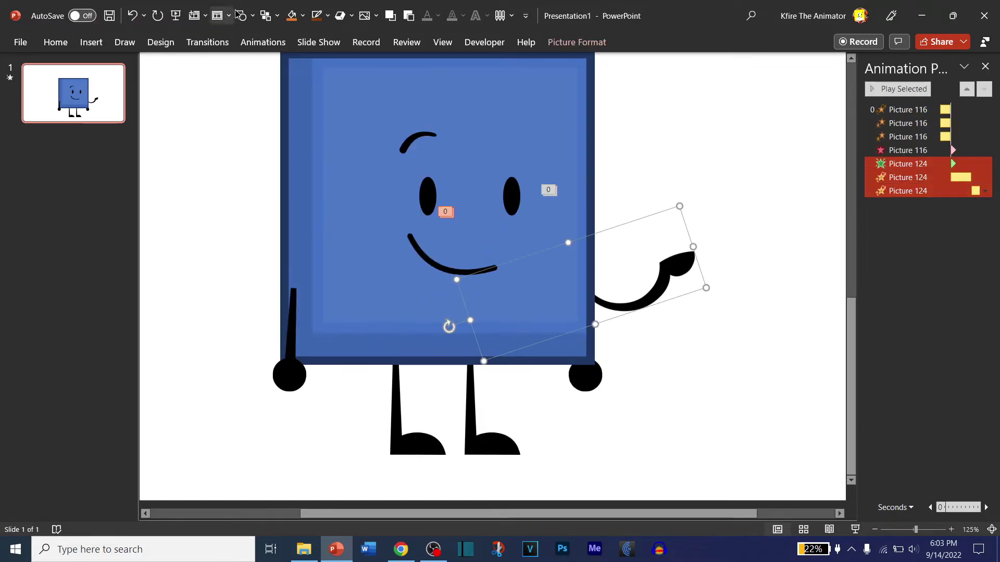
# - Add a Grow/Shrink emphasis animation to the curved arm, set to 50% Vertical
pyautogui.click(263, 41)
pyautogui.click(671, 78)
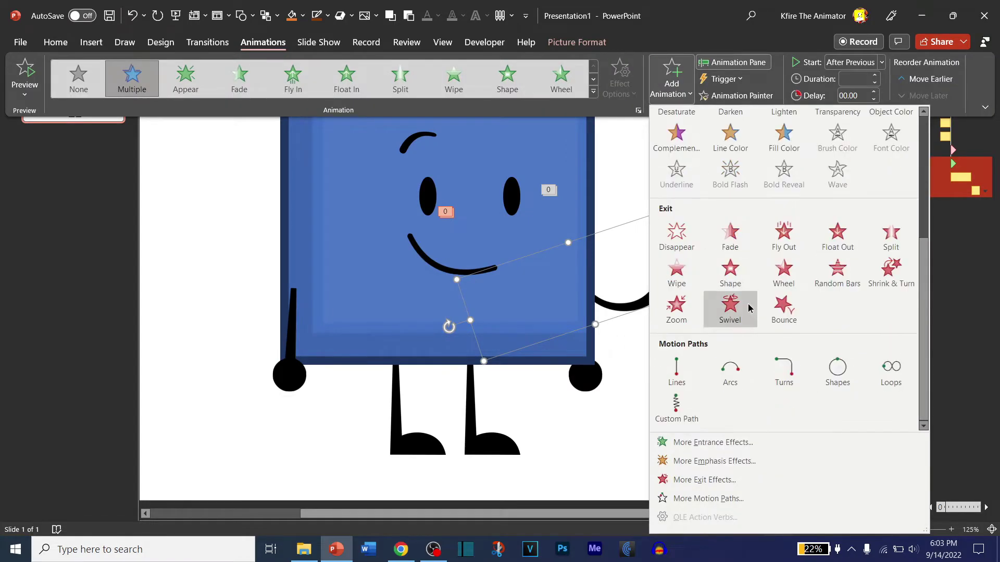
pyautogui.scroll(3, 831, 297)
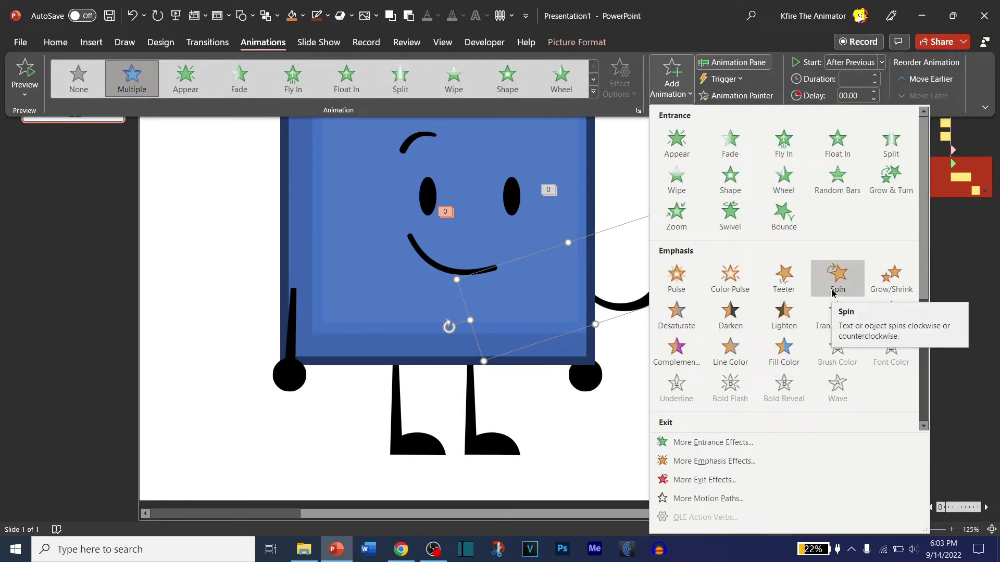
pyautogui.click(879, 286)
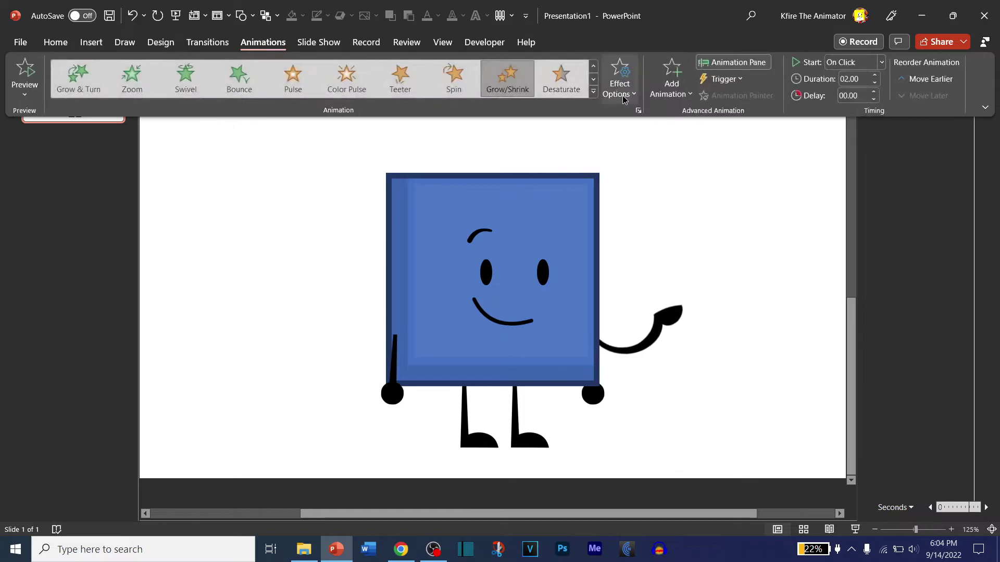
pyautogui.click(623, 100)
pyautogui.click(640, 308)
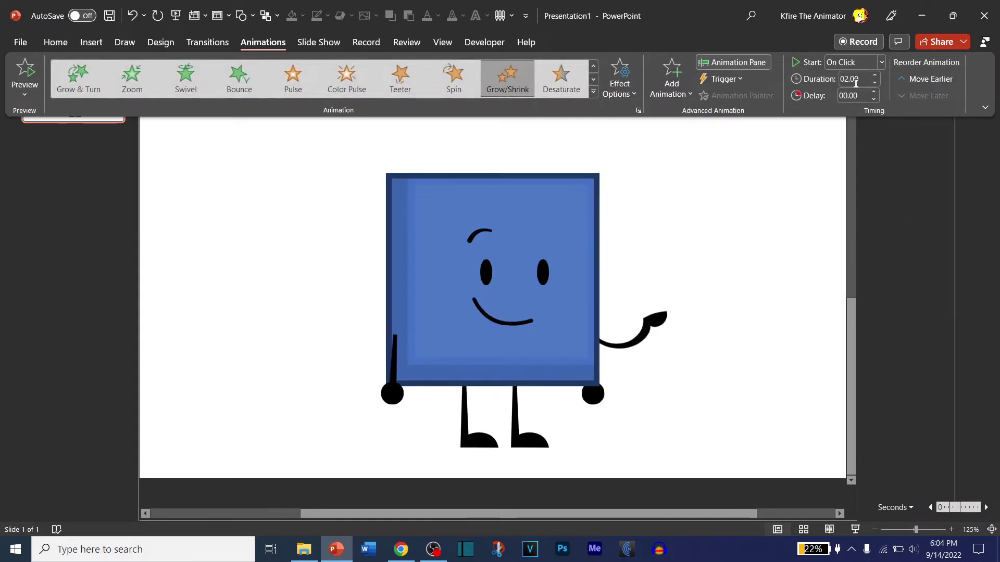
# - Set the curved arm's Grow/Shrink animation to start With Previous with a duration of 00.25
pyautogui.click(854, 63)
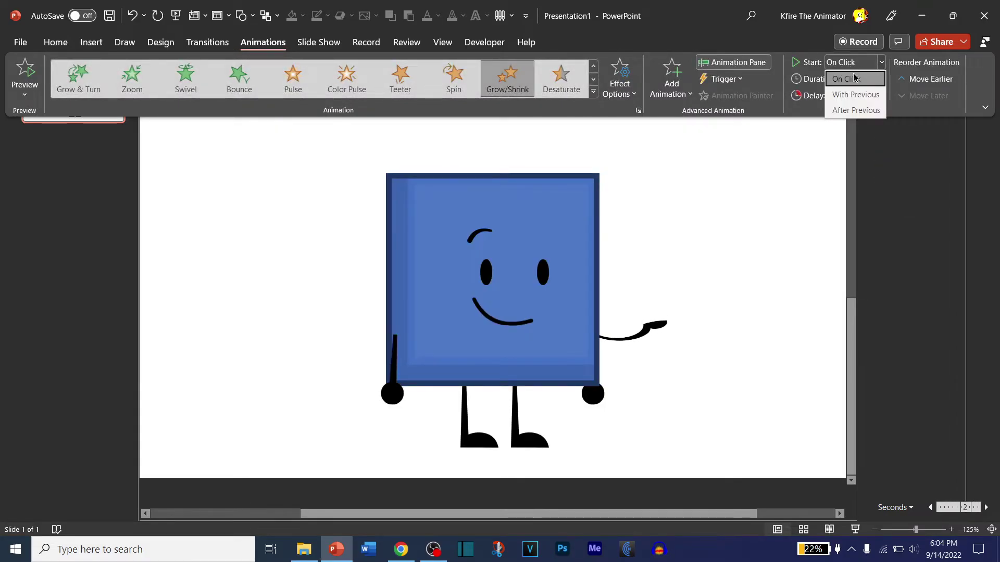
pyautogui.click(856, 95)
pyautogui.click(867, 62)
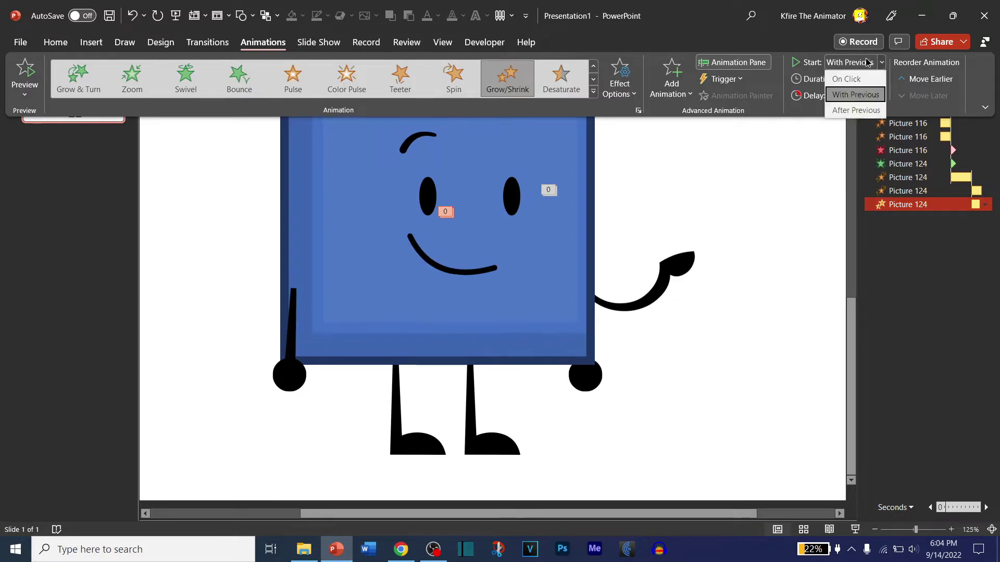
pyautogui.click(879, 96)
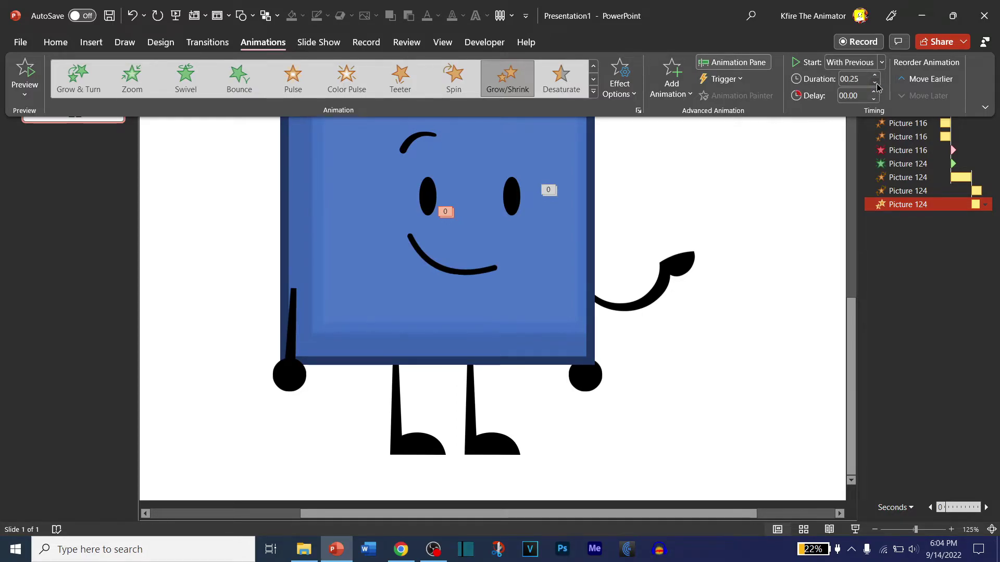
# - Set the curved arm's Grow/Shrink smooth start to 0.03 sec and smooth end to 0.22 sec, and apply the effect options
pyautogui.click(901, 208)
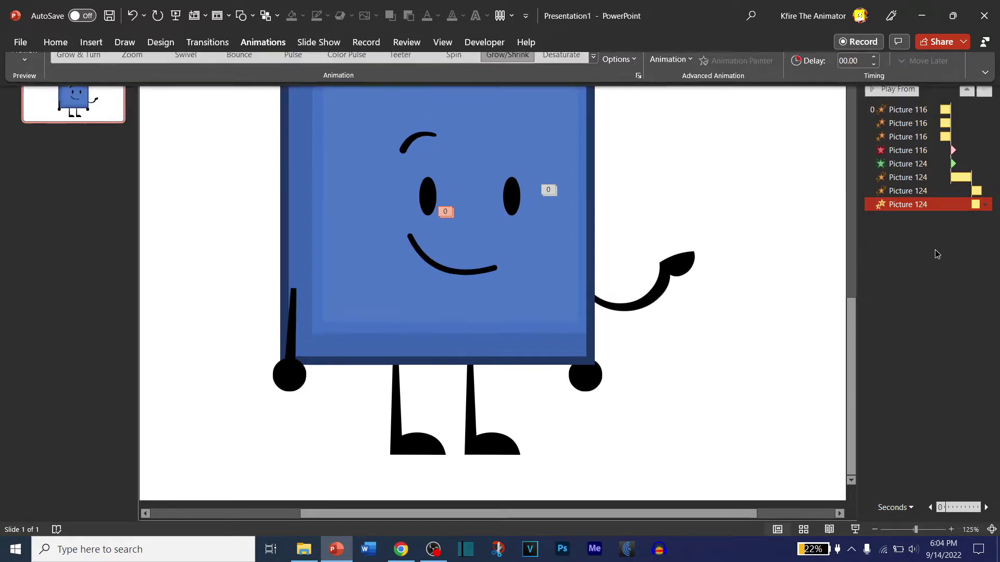
pyautogui.doubleClick(900, 206)
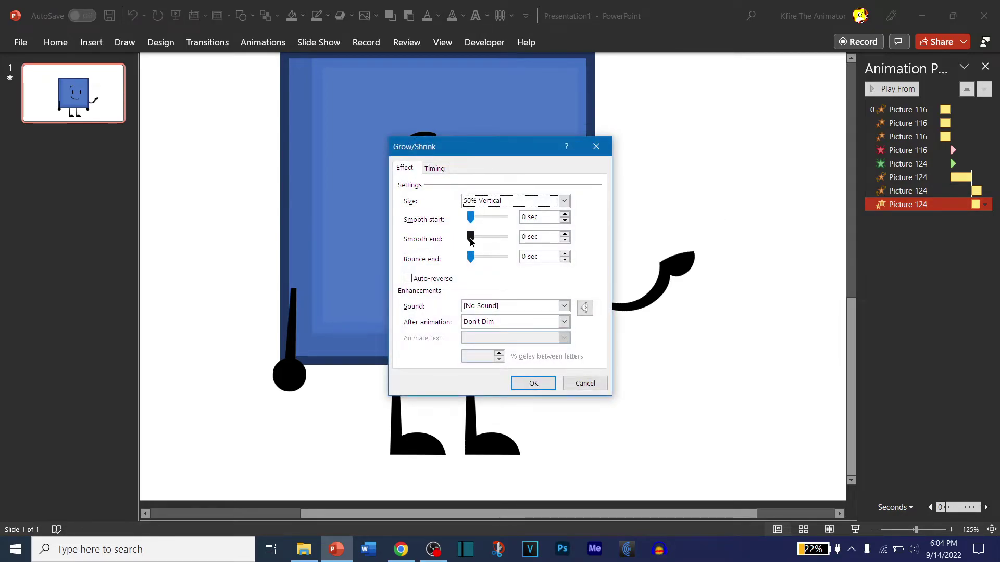
pyautogui.moveTo(470, 240); pyautogui.dragTo(475, 220)
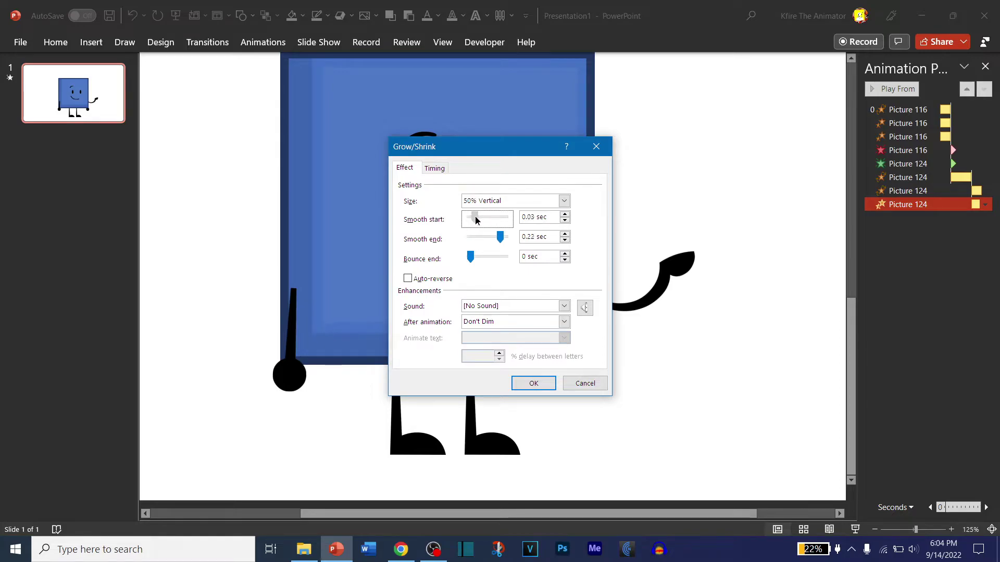
pyautogui.click(564, 202)
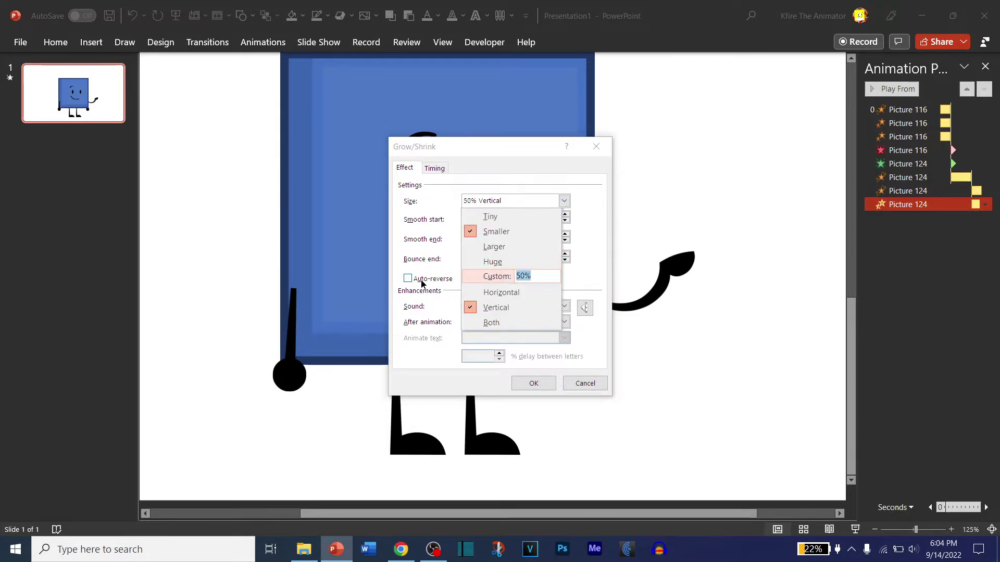
pyautogui.press('Return')
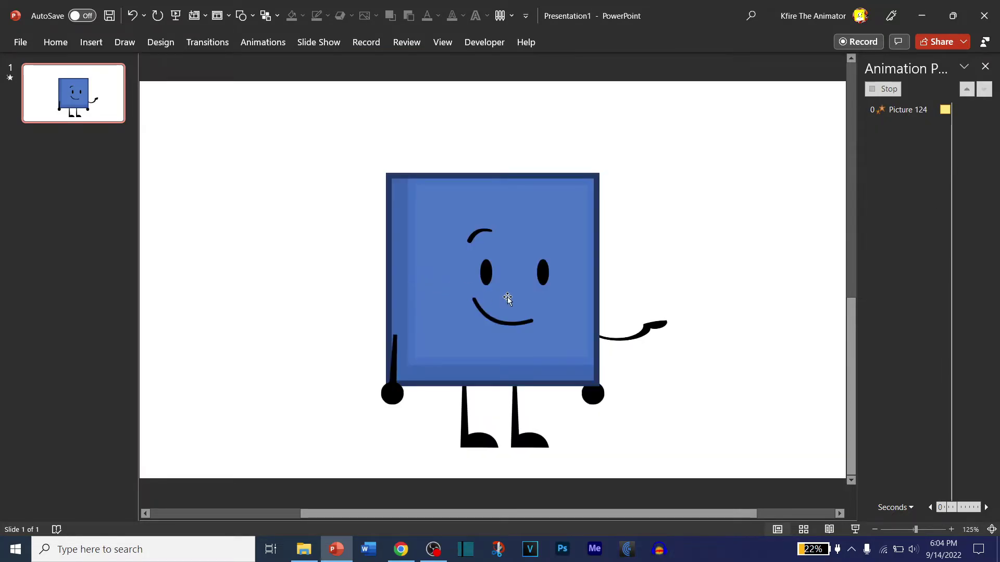
pyautogui.click(682, 271)
pyautogui.click(263, 42)
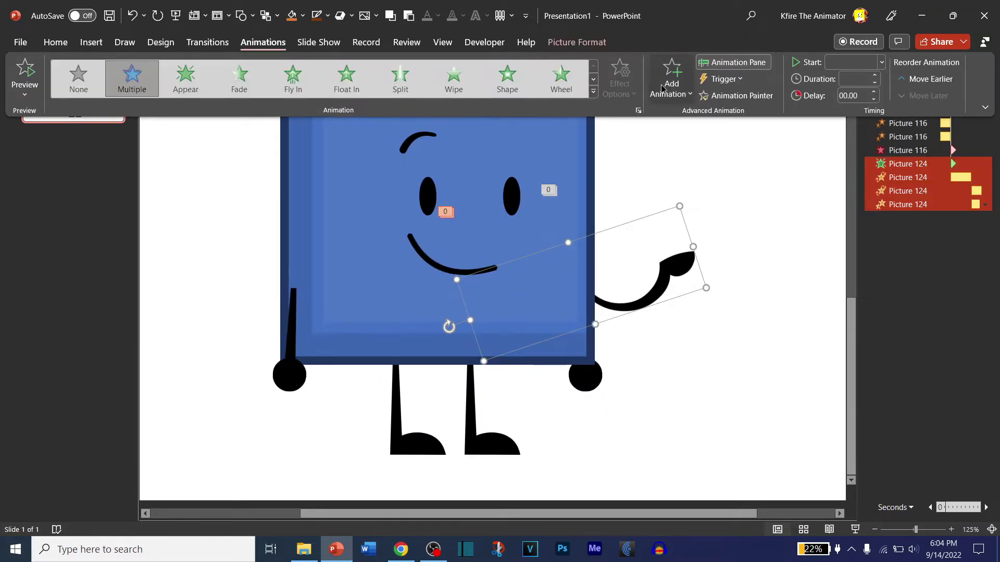
pyautogui.click(671, 81)
pyautogui.click(884, 277)
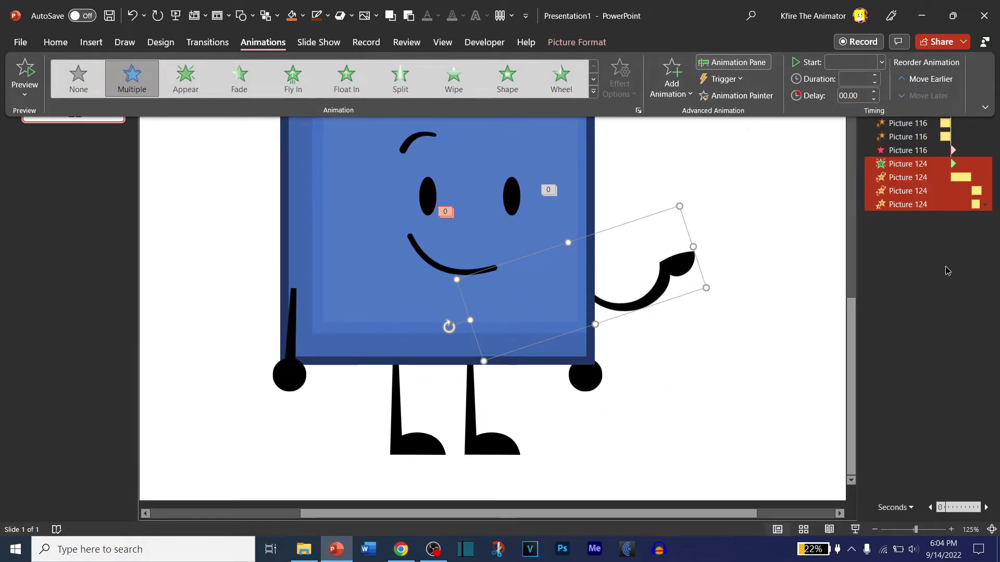
# - Close the Animation Pane and play the slide show to review the whole arm swing, ending on the slide
pyautogui.click(891, 89)
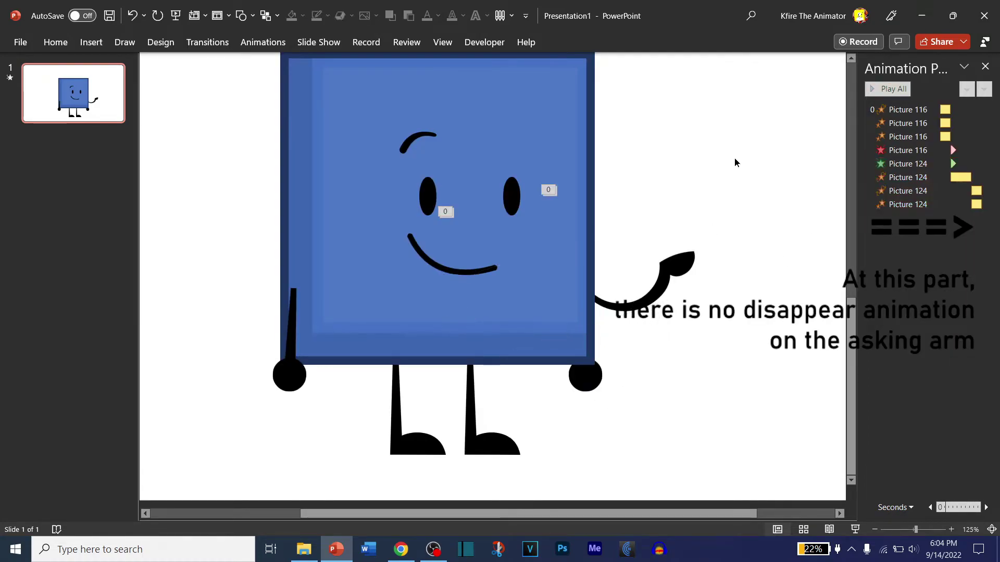
pyautogui.click(982, 69)
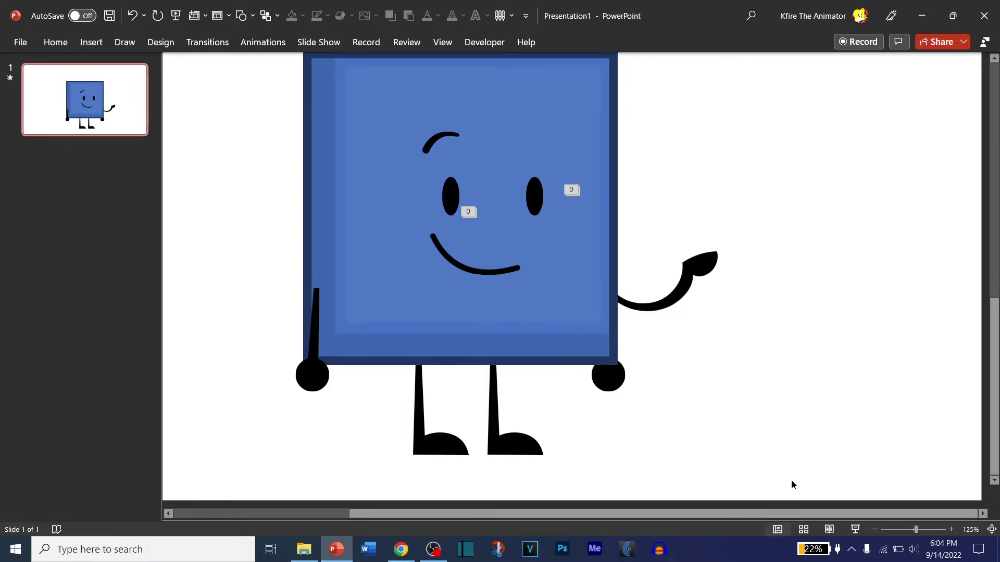
pyautogui.click(855, 530)
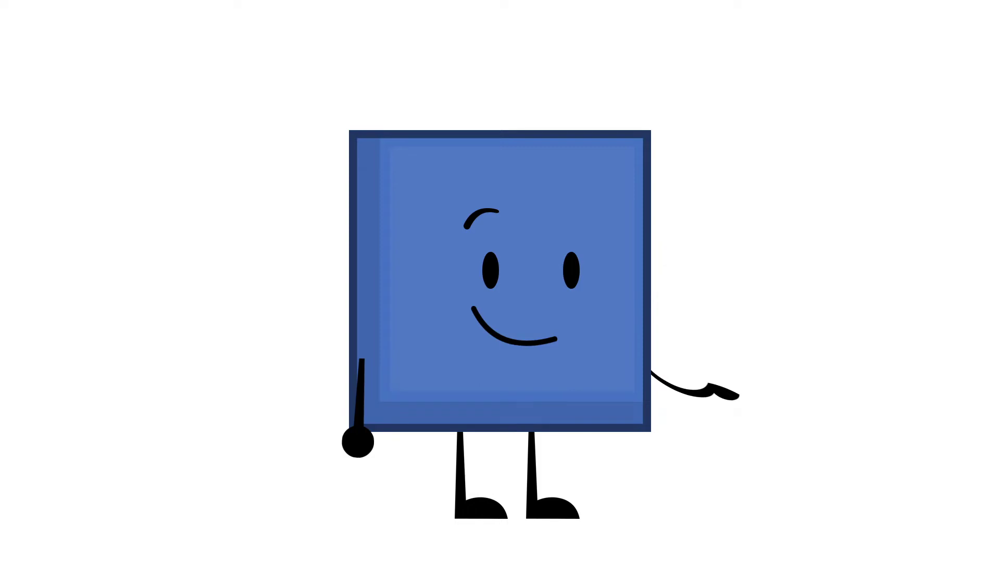
pyautogui.press('Escape')
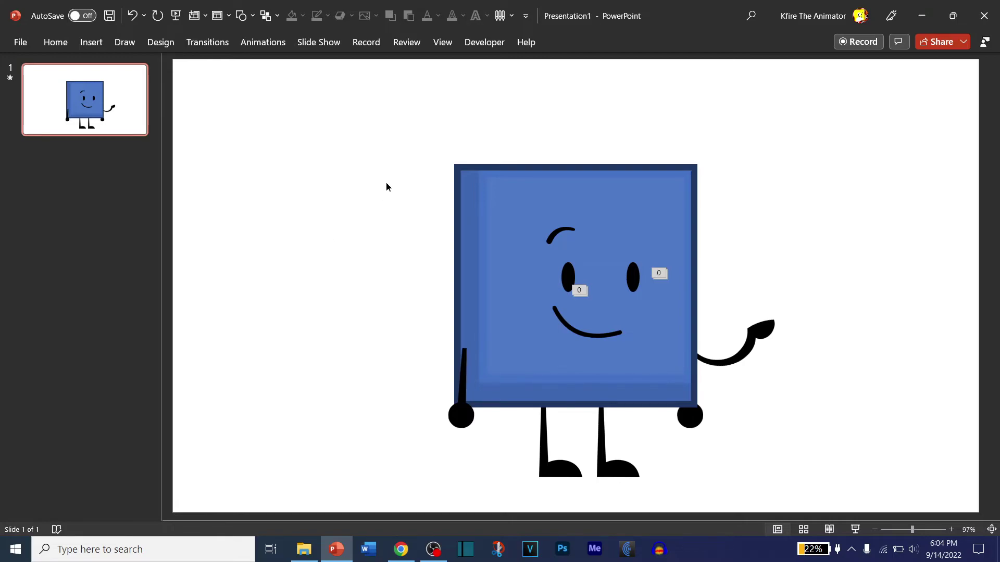
# - Paste the copied full-slide picture of the character with its lowered curved arm so that it covers the slide
pyautogui.hotkey('ctrl', 'v')
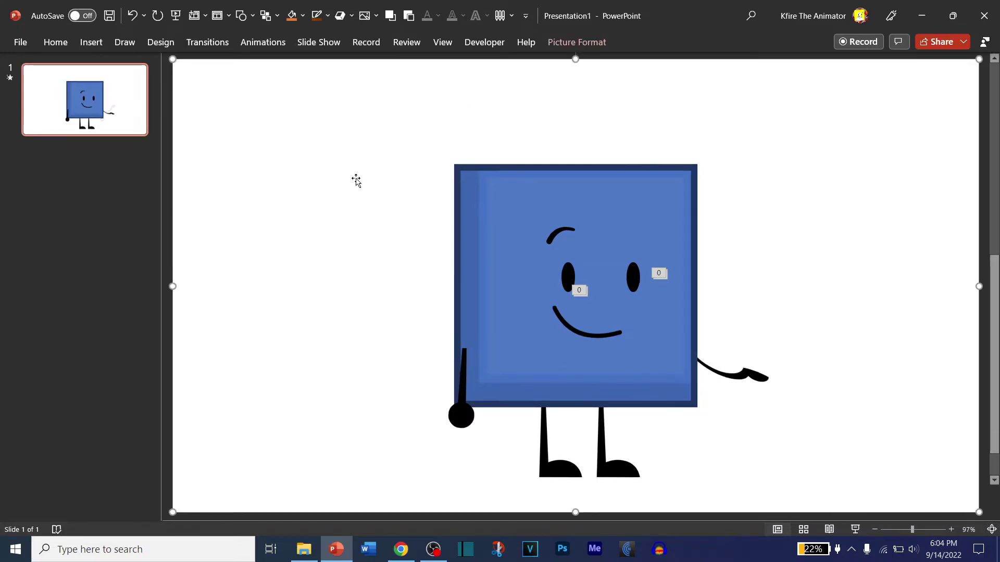
pyautogui.scroll(5, 449, 190)
pyautogui.hscroll(3, 706, 423)
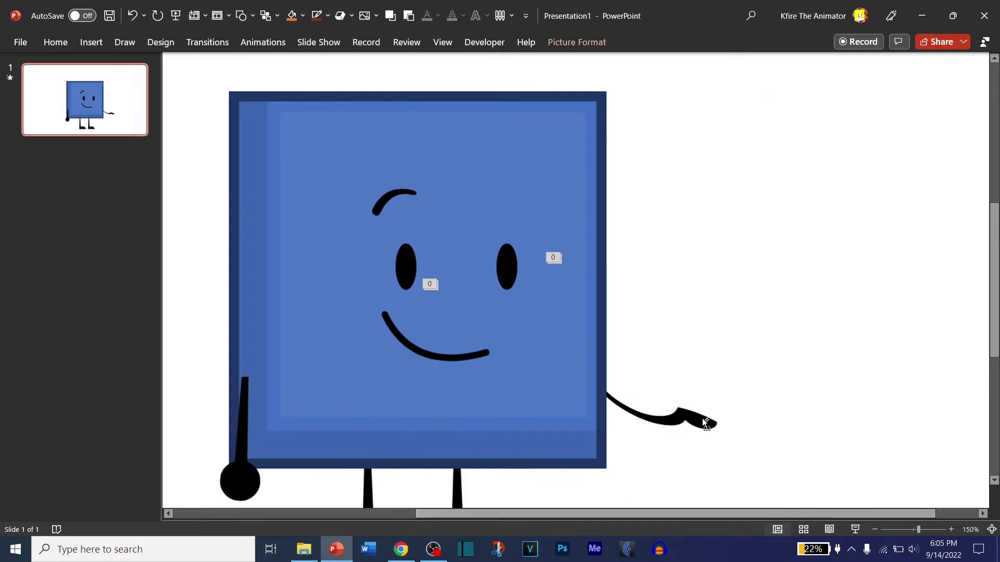
pyautogui.scroll(10, 545, 409)
pyautogui.scroll(-3, 535, 465)
pyautogui.moveTo(541, 509); pyautogui.dragTo(626, 484)
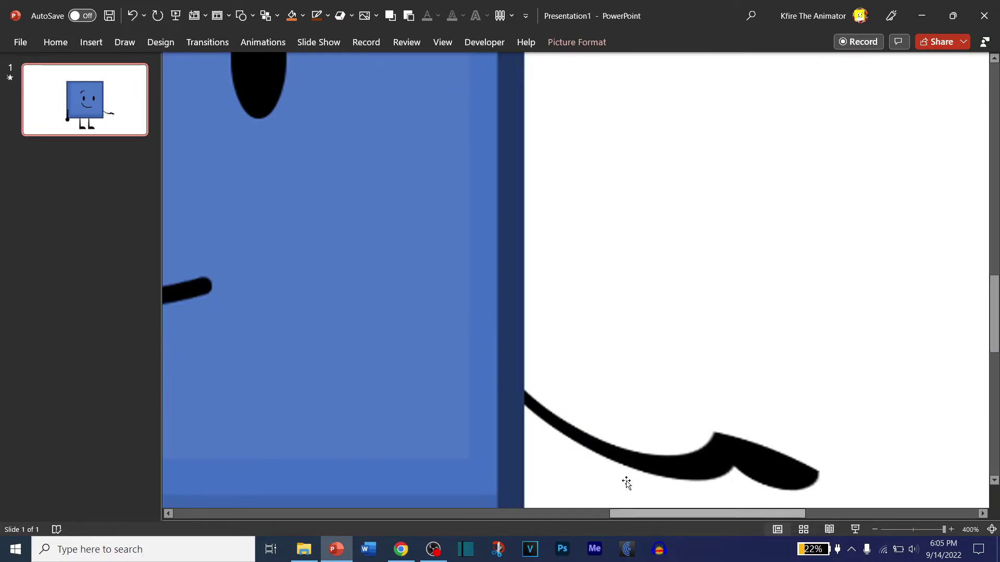
pyautogui.scroll(-5, 627, 483)
pyautogui.click(146, 170)
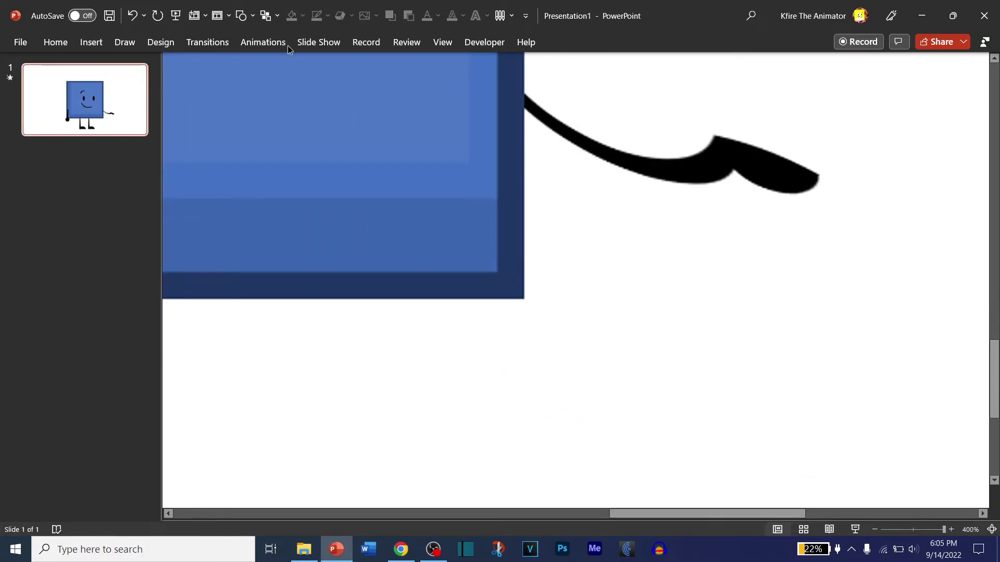
pyautogui.click(252, 16)
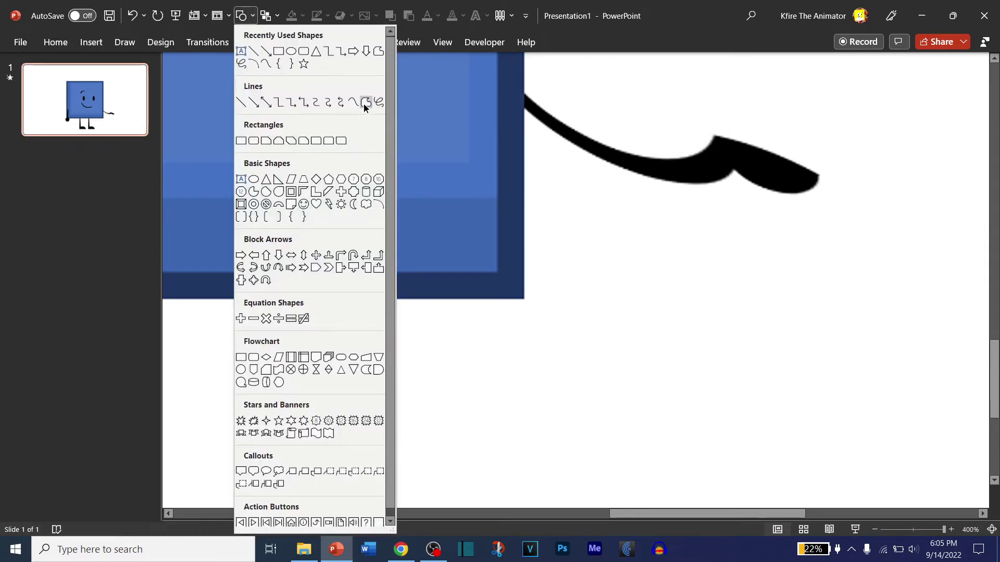
pyautogui.click(364, 104)
pyautogui.click(522, 97)
pyautogui.click(733, 169)
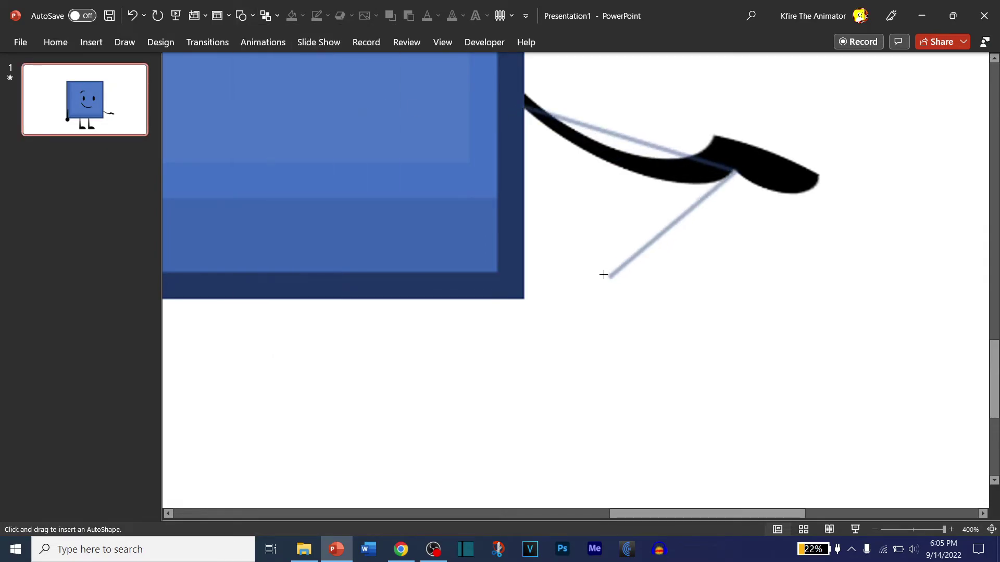
pyautogui.click(640, 269)
pyautogui.click(523, 99)
pyautogui.click(328, 15)
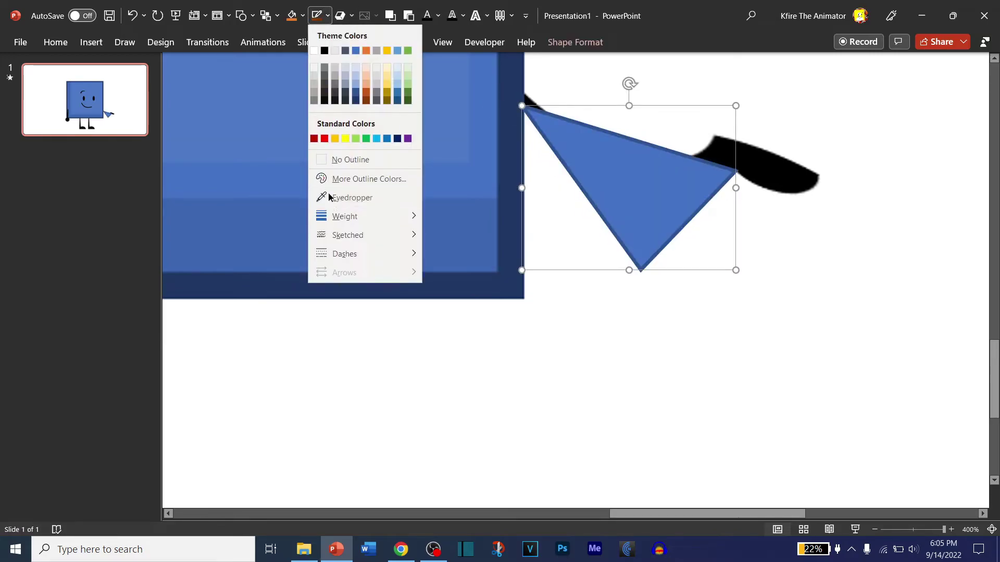
pyautogui.click(330, 159)
pyautogui.press('Delete')
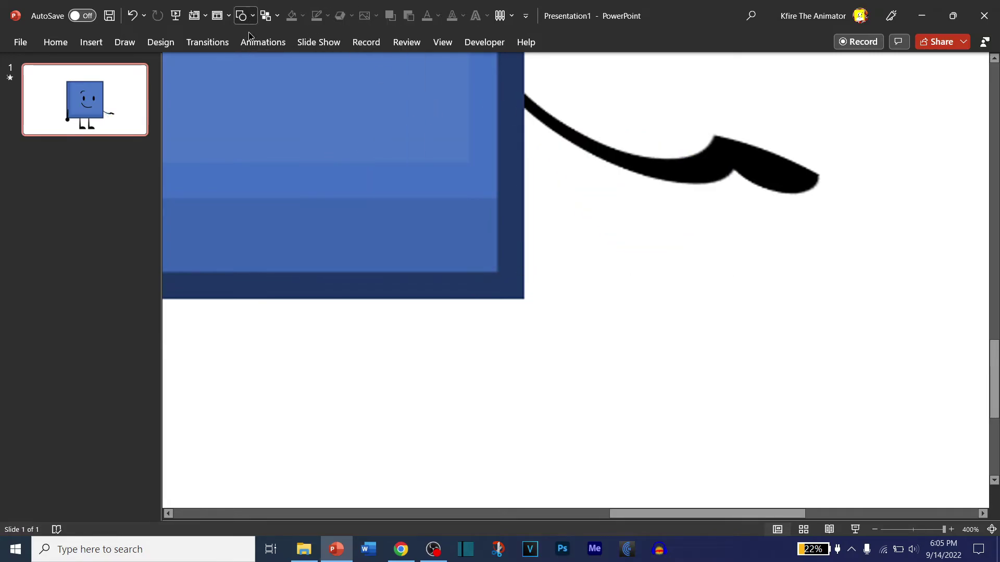
# - Draw an isosceles triangle below the curved arm, centre its tip on the body's edge and remove its outline
pyautogui.click(241, 15)
pyautogui.click(258, 187)
pyautogui.moveTo(471, 125); pyautogui.dragTo(712, 383)
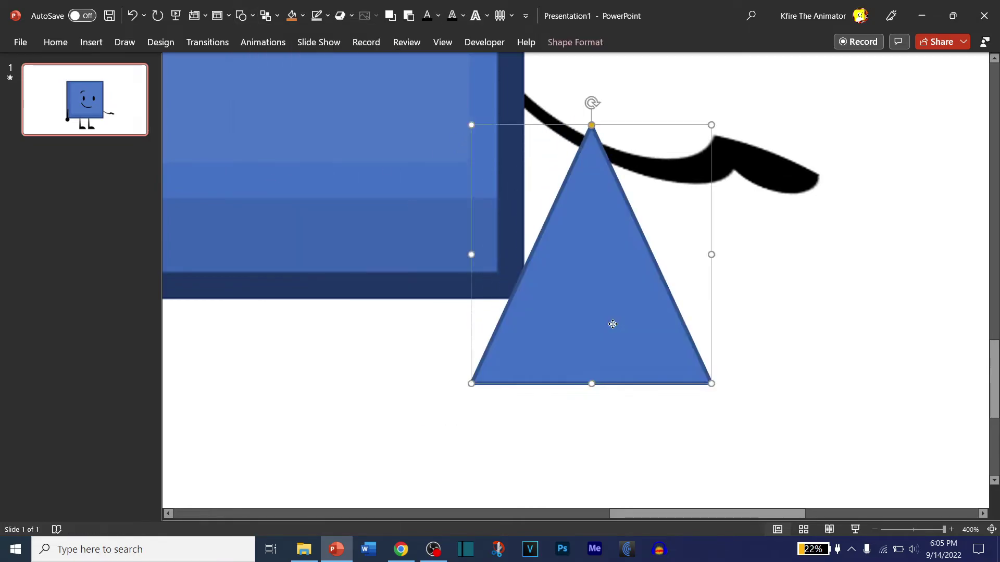
pyautogui.moveTo(613, 324); pyautogui.dragTo(546, 324)
pyautogui.click(316, 21)
# - Fill the triangle with the dark linear gradient at 270° and remove its middle gradient stop
pyautogui.click(303, 15)
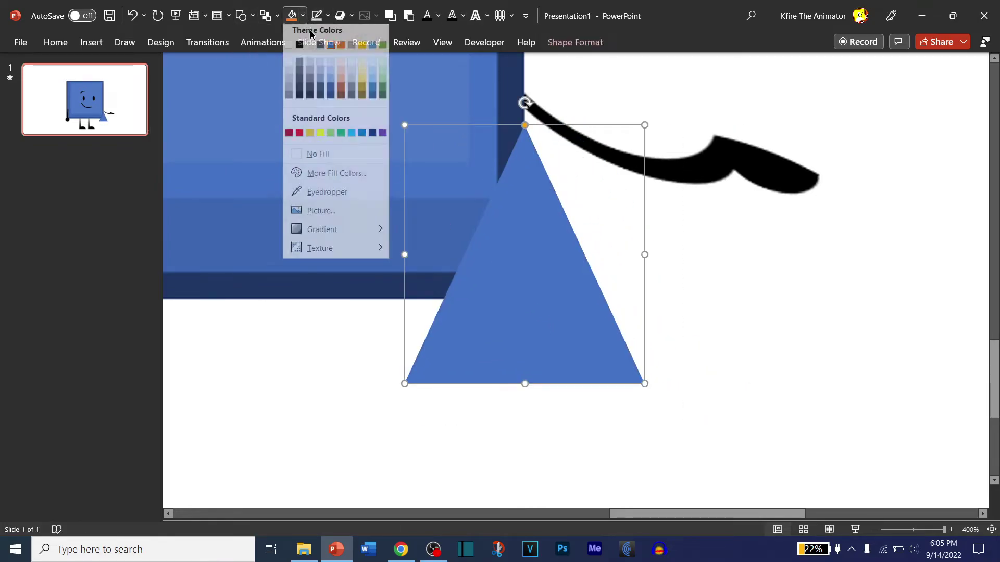
pyautogui.moveTo(342, 241)
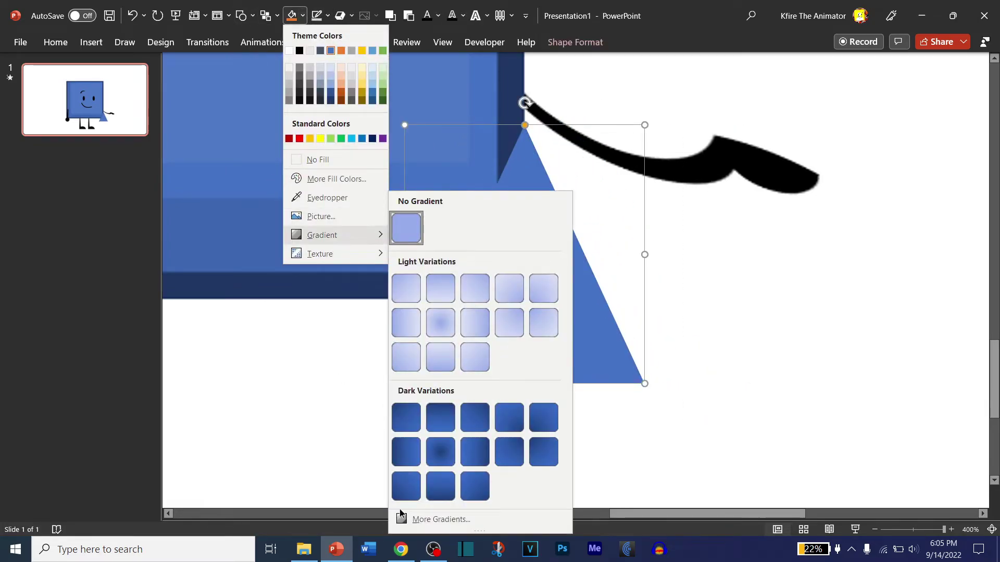
pyautogui.click(449, 495)
pyautogui.click(303, 16)
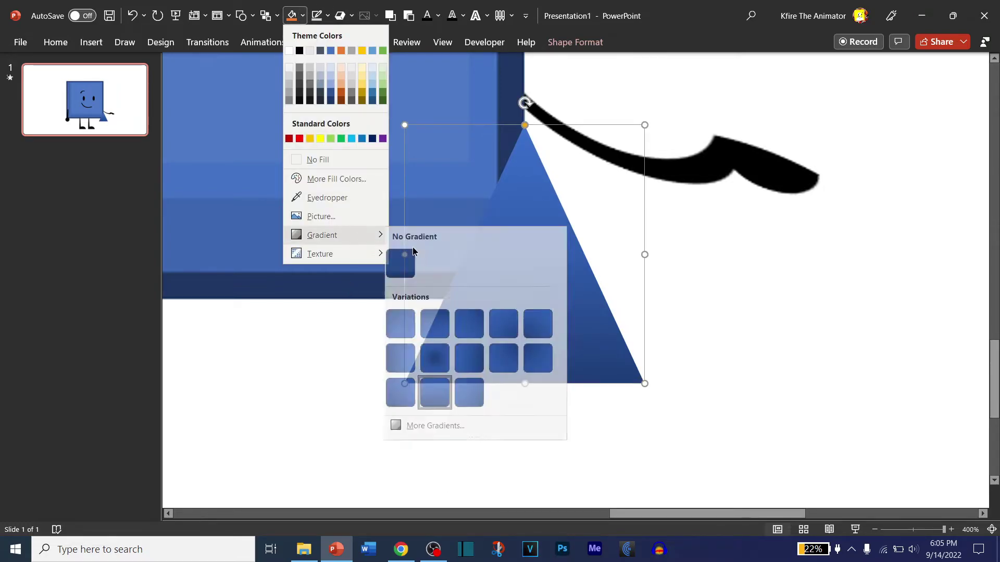
pyautogui.click(625, 411)
pyautogui.click(893, 349)
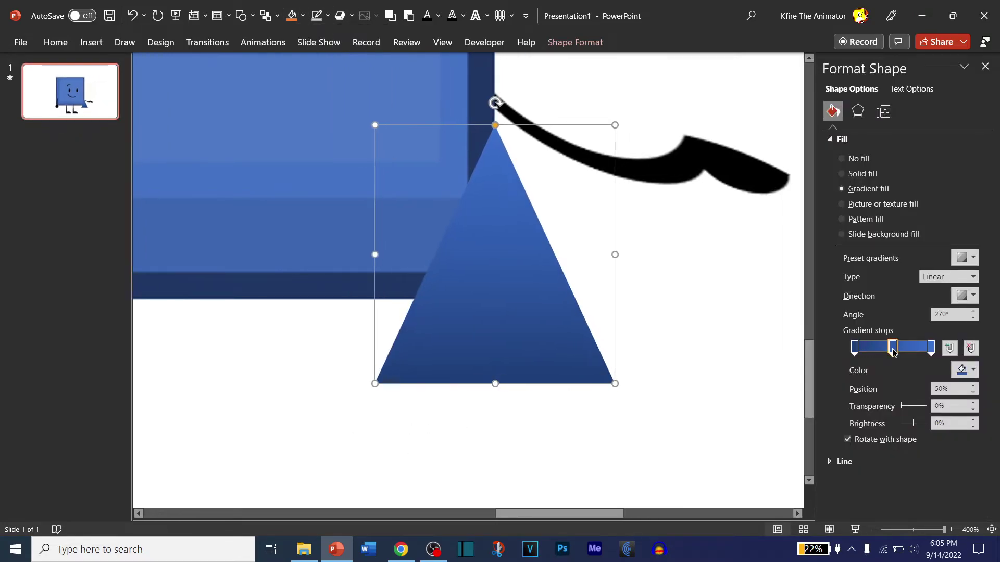
# - Colour both gradient stops black and raise their transparency so the triangle fades out toward its base
pyautogui.click(962, 372)
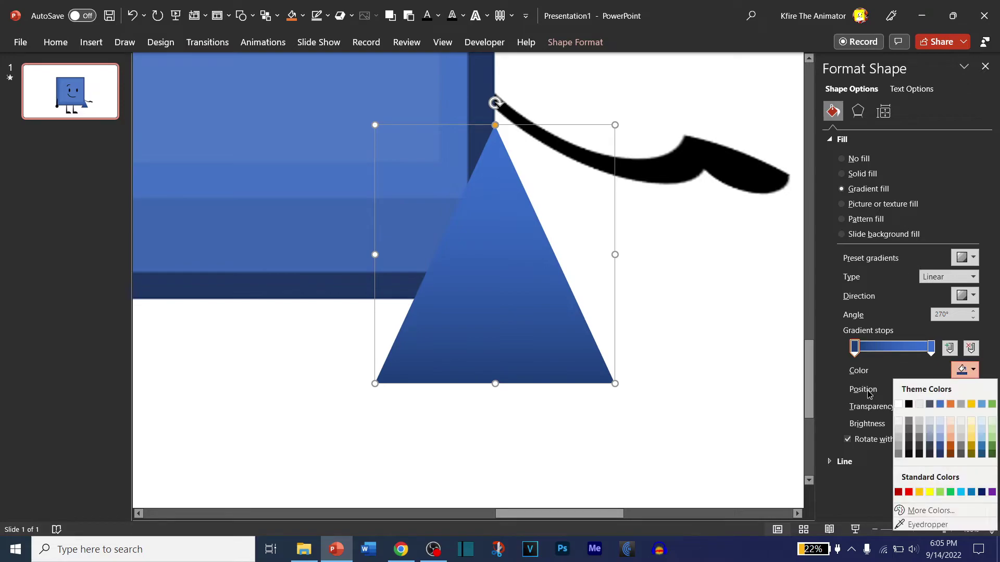
pyautogui.click(909, 404)
pyautogui.click(932, 347)
pyautogui.click(962, 370)
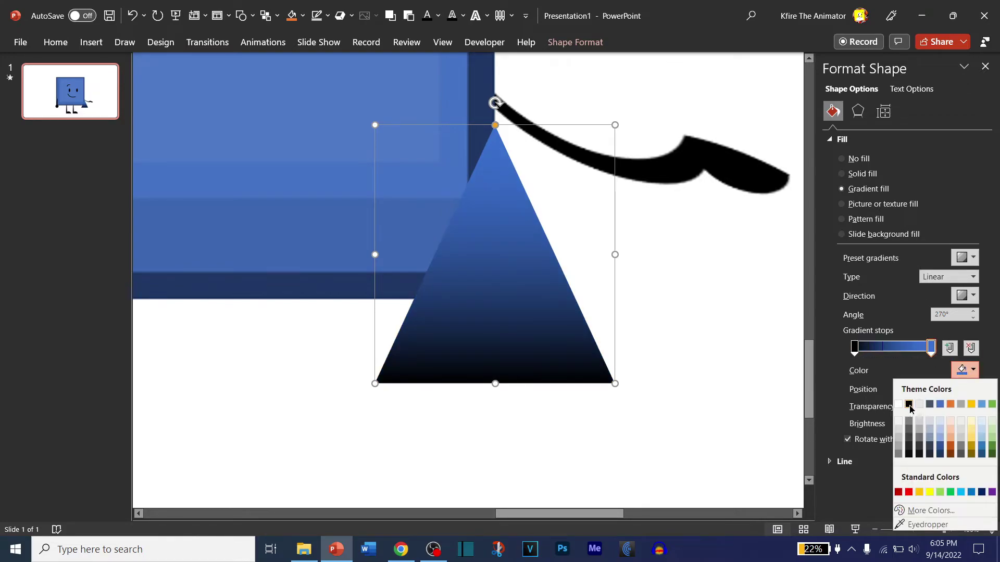
pyautogui.click(908, 404)
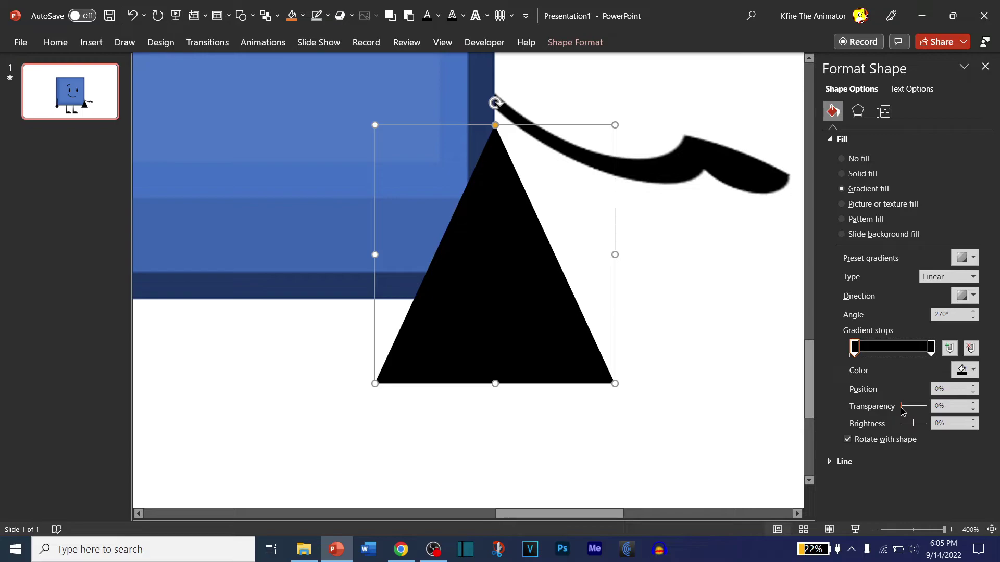
pyautogui.moveTo(902, 411)
pyautogui.mouseDown()
pyautogui.moveTo(937, 414)
pyautogui.moveTo(912, 409)
pyautogui.mouseUp()
pyautogui.click(985, 66)
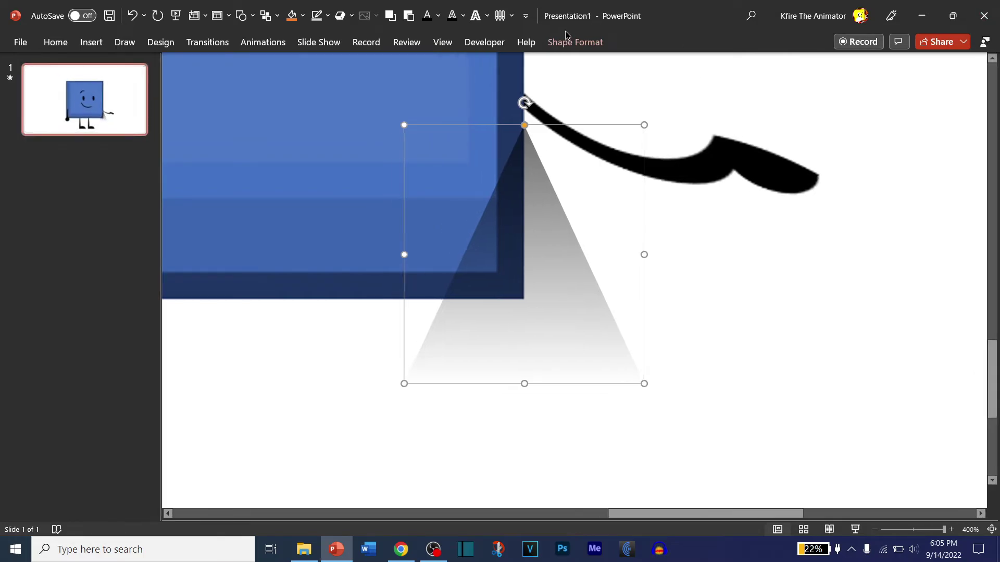
pyautogui.click(575, 42)
pyautogui.click(139, 79)
pyautogui.click(218, 119)
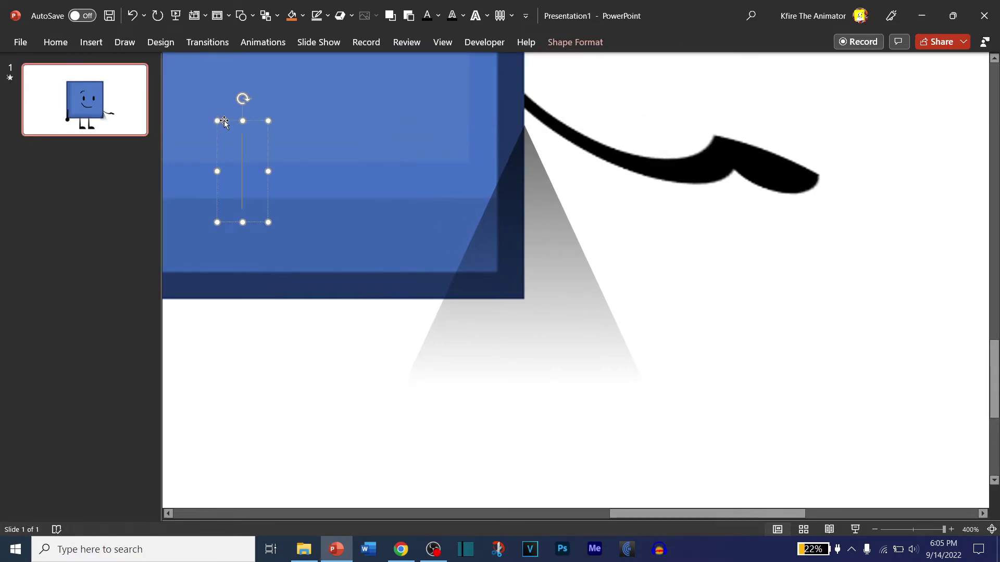
# - Rotate the faded triangle about 45° counterclockwise and place its tip where the curved arm meets the body
pyautogui.click(494, 215)
pyautogui.moveTo(493, 216); pyautogui.dragTo(497, 189)
pyautogui.moveTo(525, 81)
pyautogui.mouseDown()
pyautogui.moveTo(458, 117)
pyautogui.moveTo(438, 152)
pyautogui.moveTo(546, 87)
pyautogui.moveTo(502, 85)
pyautogui.moveTo(518, 64)
pyautogui.mouseUp()
pyautogui.moveTo(549, 101); pyautogui.dragTo(538, 132)
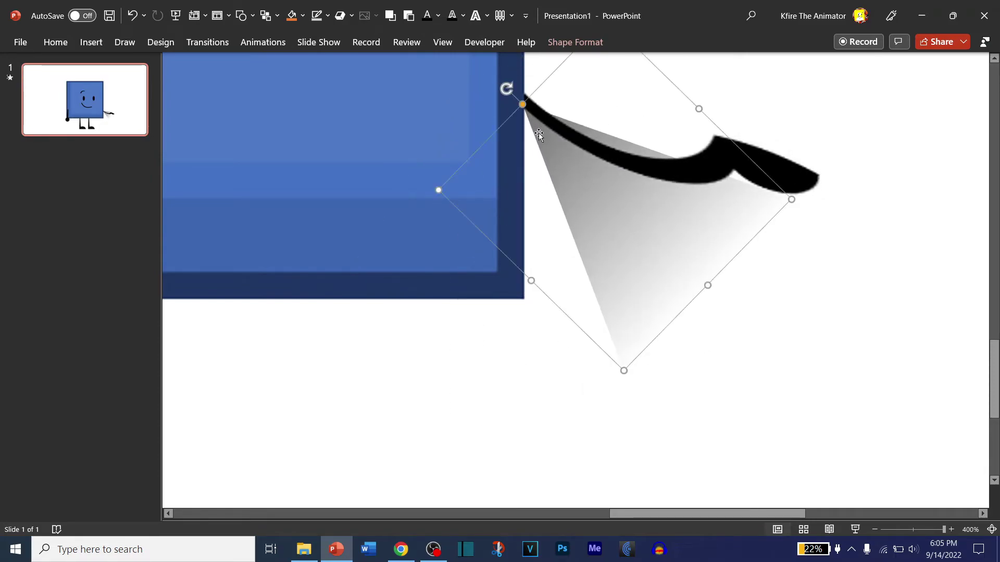
# - Edit the triangle's points, moving one base corner to the notch under the hand and the other below the arm
pyautogui.click(575, 41)
pyautogui.click(108, 67)
pyautogui.click(130, 94)
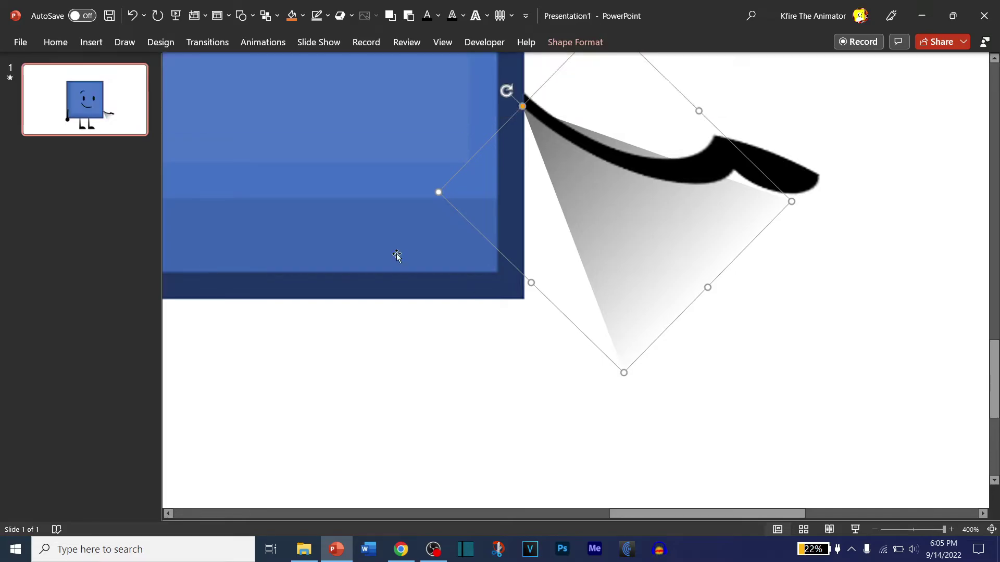
pyautogui.moveTo(624, 373); pyautogui.dragTo(585, 385)
pyautogui.moveTo(791, 202); pyautogui.dragTo(736, 168)
# - Curve the gradient shape's edges to follow the arm's underside and round off its raised lower corner, and finish editing its points
pyautogui.click(523, 109)
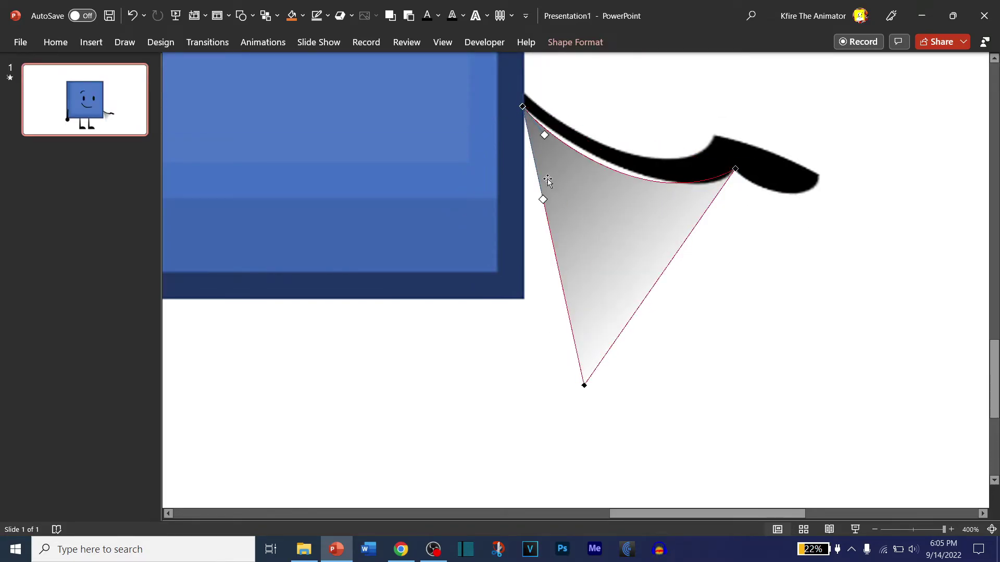
pyautogui.click(735, 168)
pyautogui.moveTo(682, 239); pyautogui.dragTo(609, 330)
pyautogui.moveTo(584, 385); pyautogui.dragTo(617, 311)
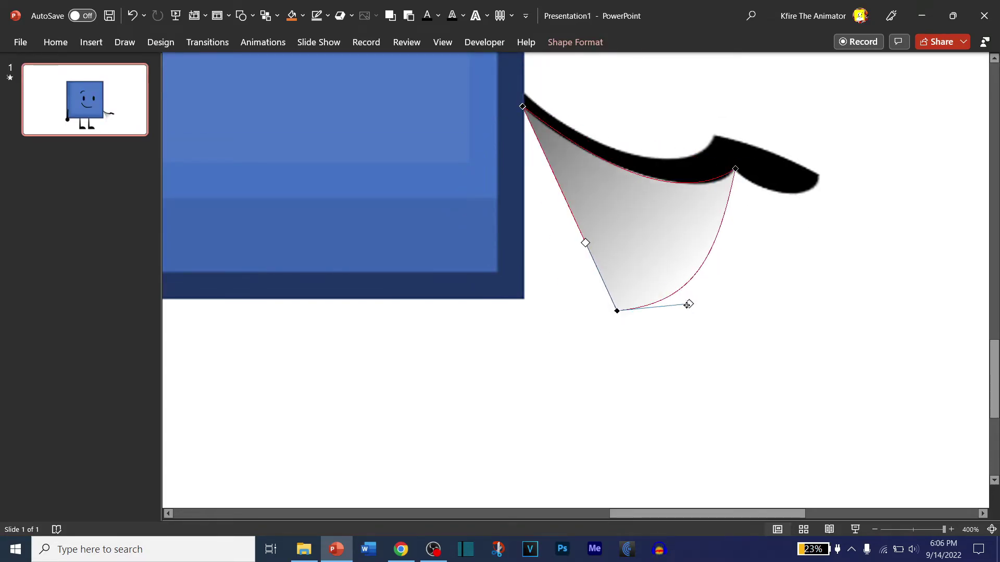
pyautogui.moveTo(565, 263); pyautogui.dragTo(614, 216)
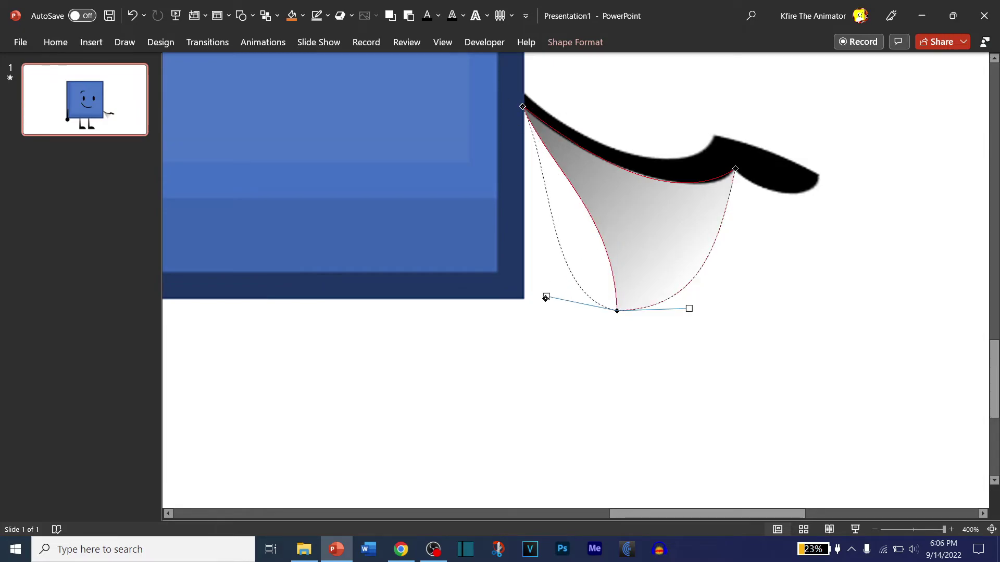
pyautogui.moveTo(546, 298); pyautogui.dragTo(546, 297)
pyautogui.moveTo(521, 175); pyautogui.dragTo(512, 177)
pyautogui.moveTo(600, 171); pyautogui.dragTo(602, 167)
pyautogui.click(620, 313)
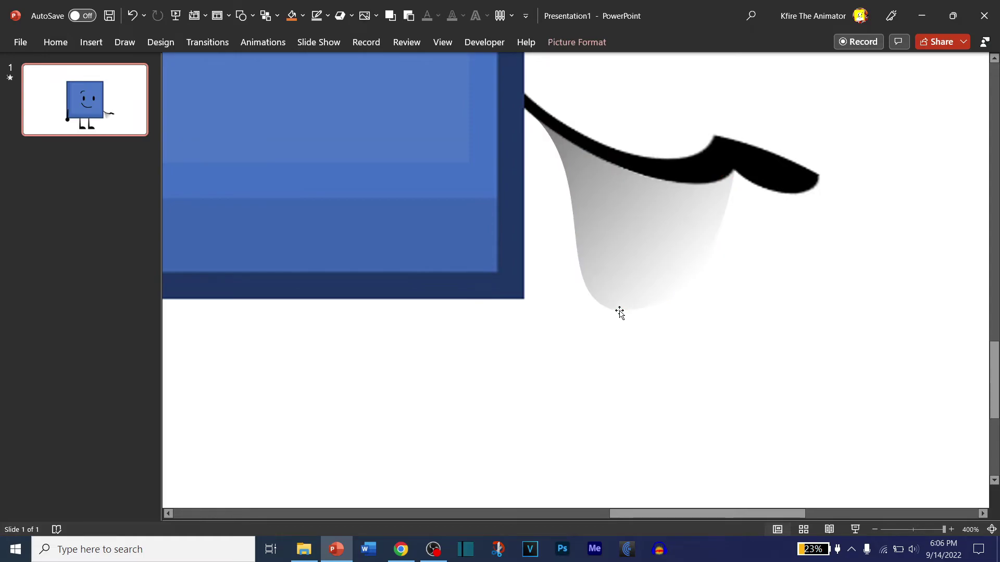
# - Edit the gradient shape's points so its body-side edge bows toward the arm and ends in a pointed lower corner
pyautogui.click(625, 281)
pyautogui.click(575, 42)
pyautogui.click(133, 62)
pyautogui.click(144, 100)
pyautogui.click(617, 311)
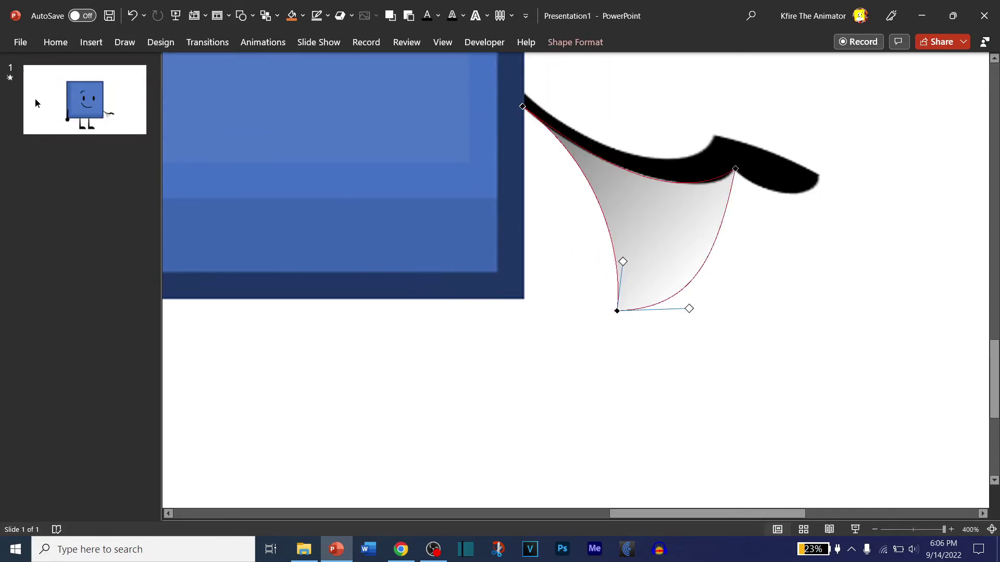
pyautogui.press('Escape')
# - Open the animation pane, widen it, and zoom in on its timeline
pyautogui.hotkey('ctrl', 'F1')
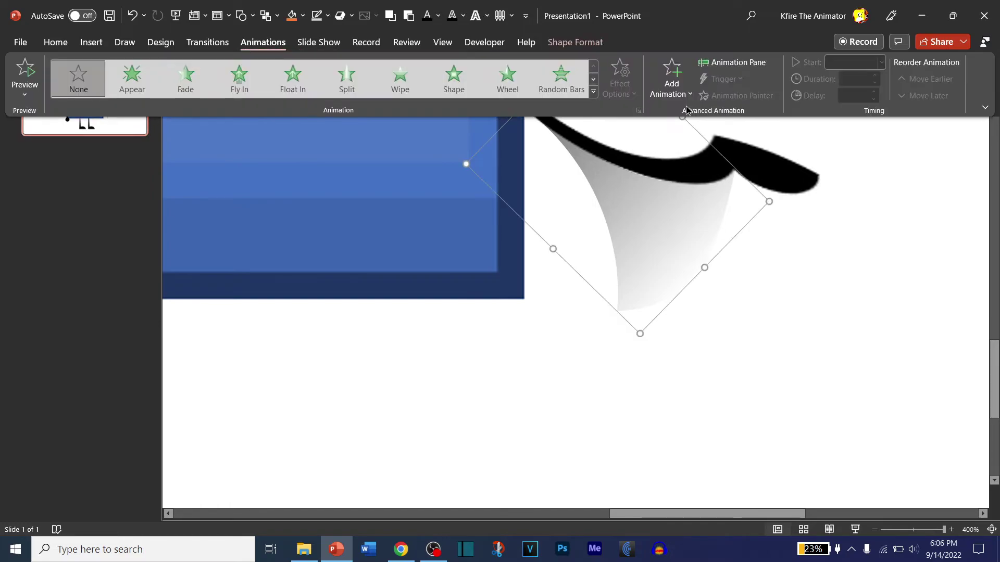
pyautogui.click(734, 69)
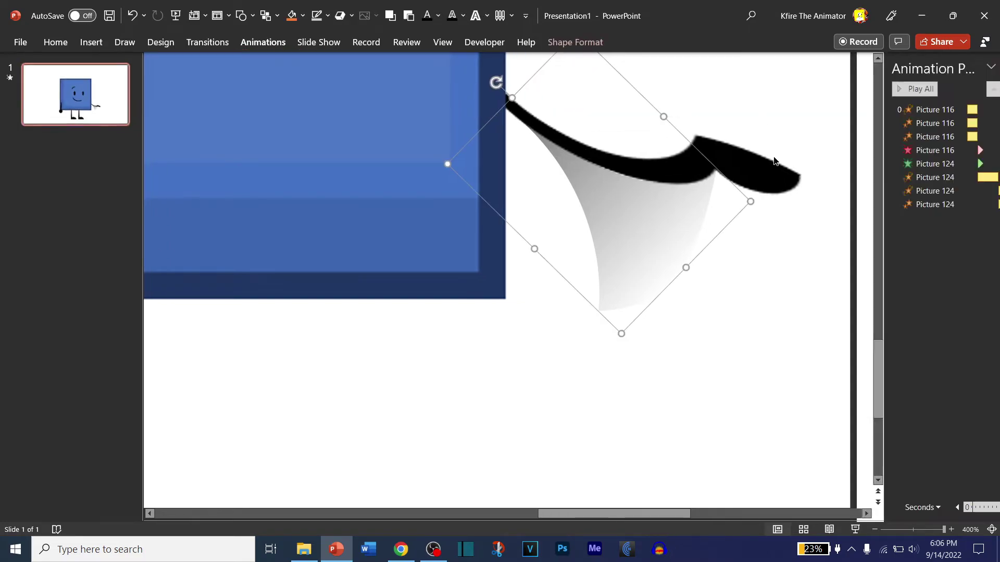
pyautogui.moveTo(856, 238); pyautogui.dragTo(779, 237)
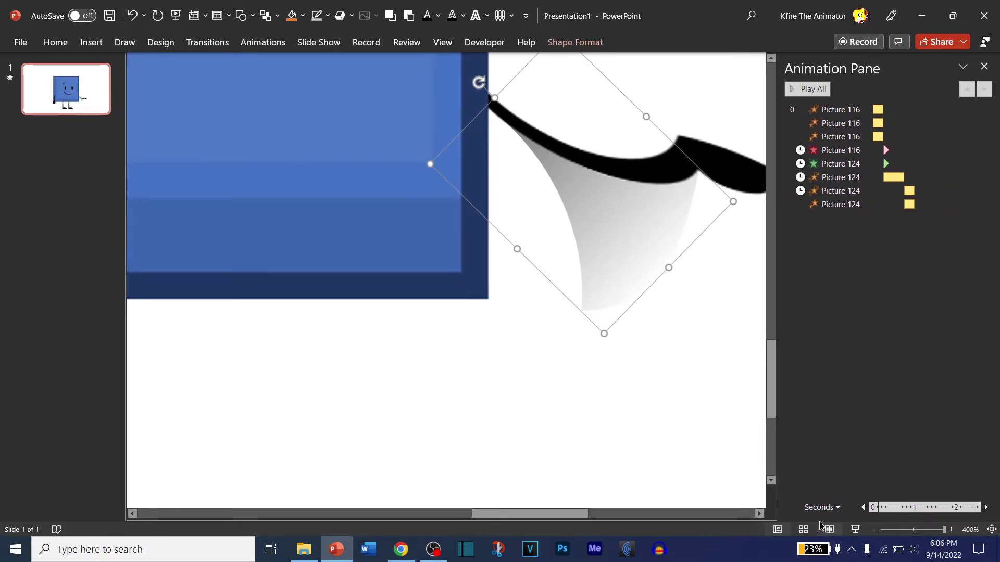
pyautogui.click(817, 476)
pyautogui.click(820, 508)
pyautogui.click(813, 476)
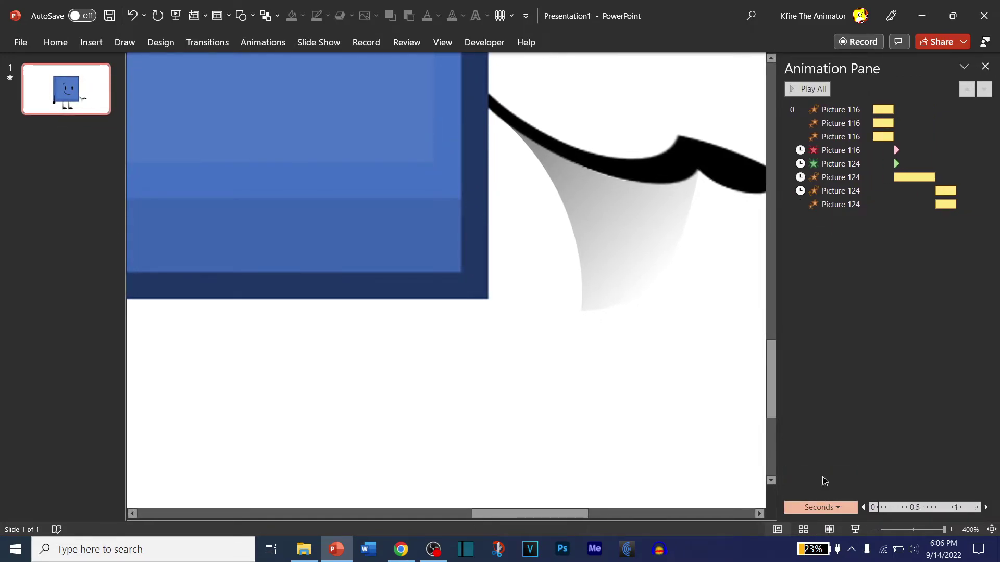
pyautogui.moveTo(780, 292); pyautogui.dragTo(672, 292)
# - Set the duration of the last two Picture 124 effects to 0.23 seconds
pyautogui.click(852, 192)
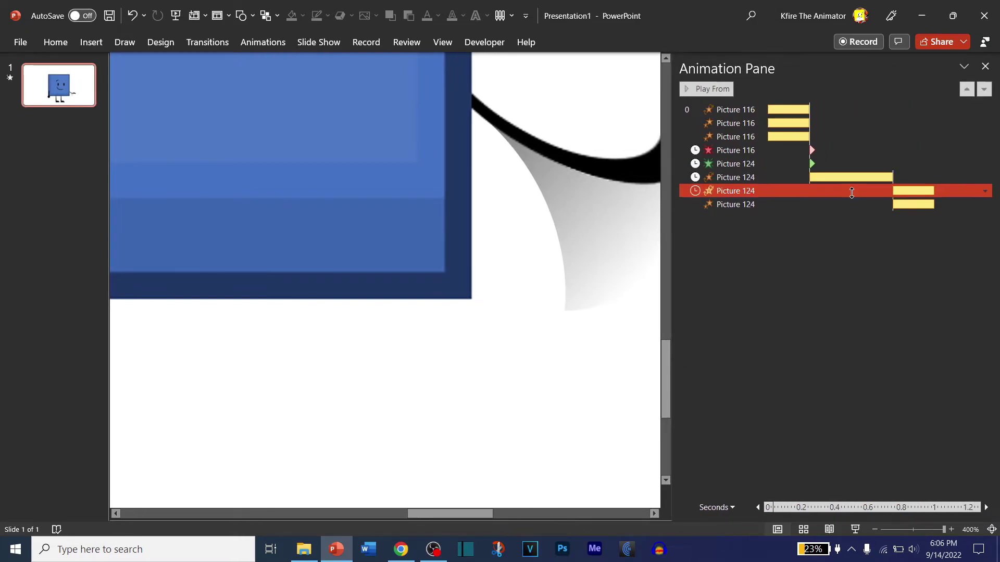
pyautogui.keyDown('shift'); pyautogui.click(746, 203); pyautogui.keyUp('shift')
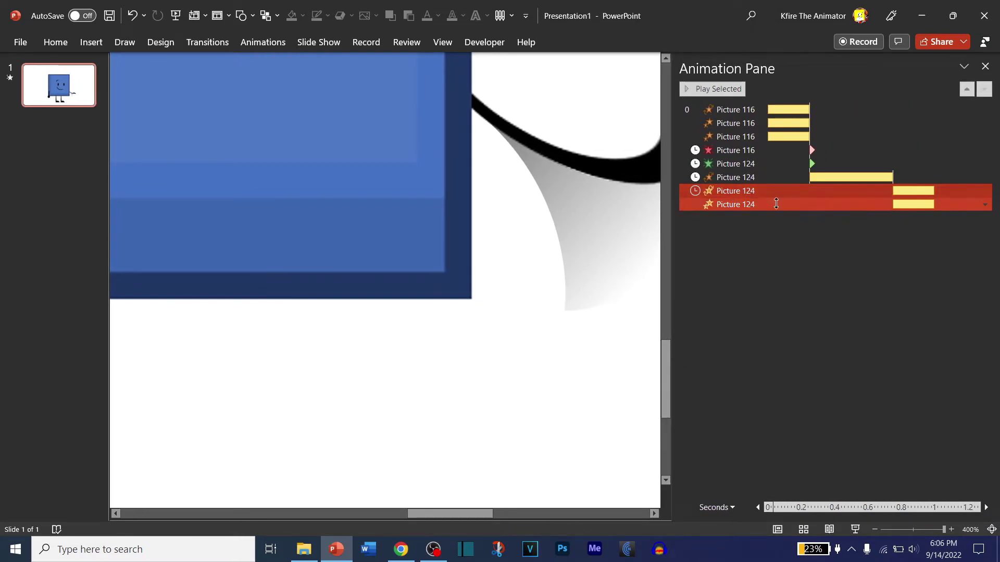
pyautogui.click(758, 204)
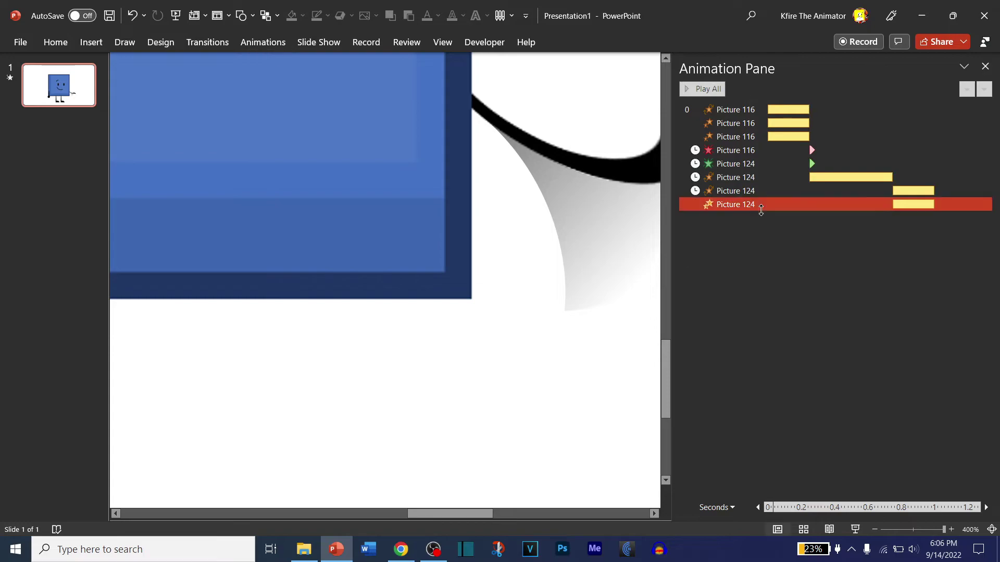
pyautogui.click(752, 193)
pyautogui.click(758, 204)
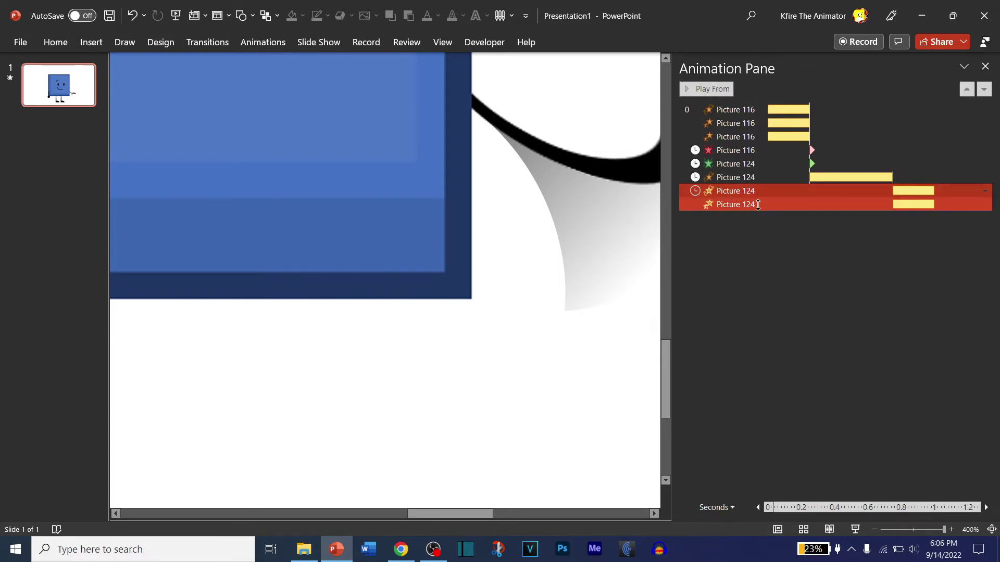
pyautogui.click(263, 43)
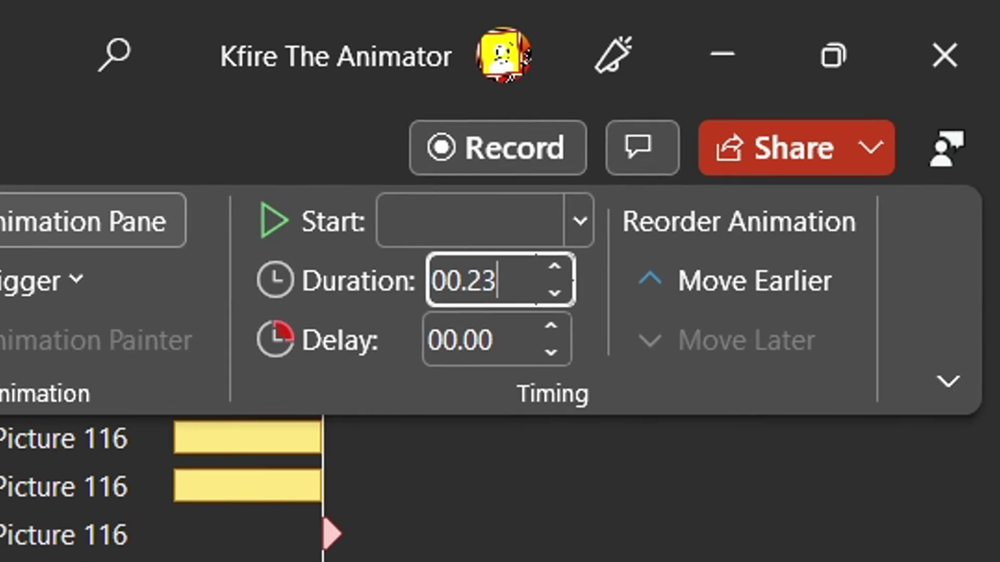
pyautogui.press('Return')
# - Give the gradient smear an Appear entrance effect that starts After Previous
pyautogui.scroll(1, 498, 458)
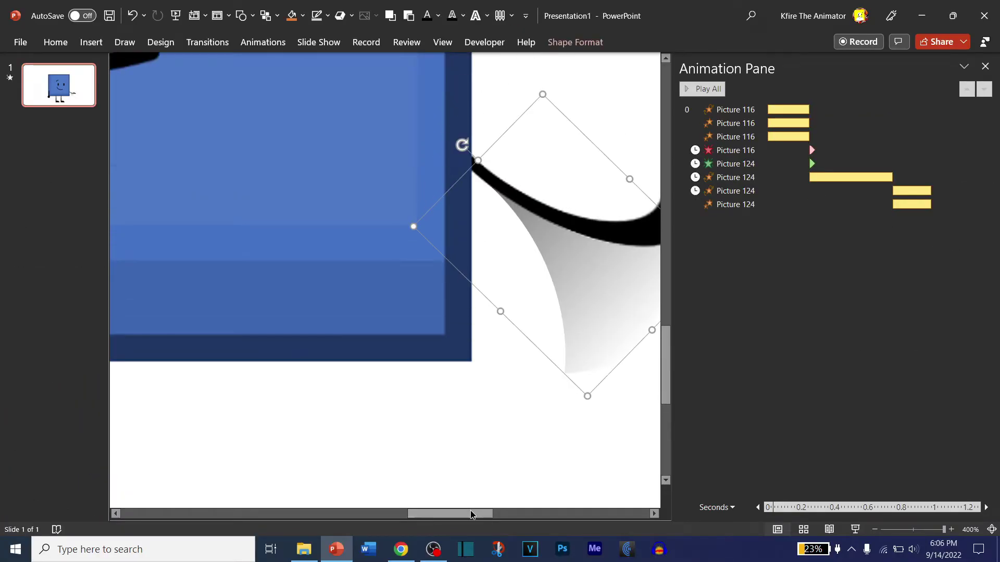
pyautogui.moveTo(471, 514); pyautogui.dragTo(497, 515)
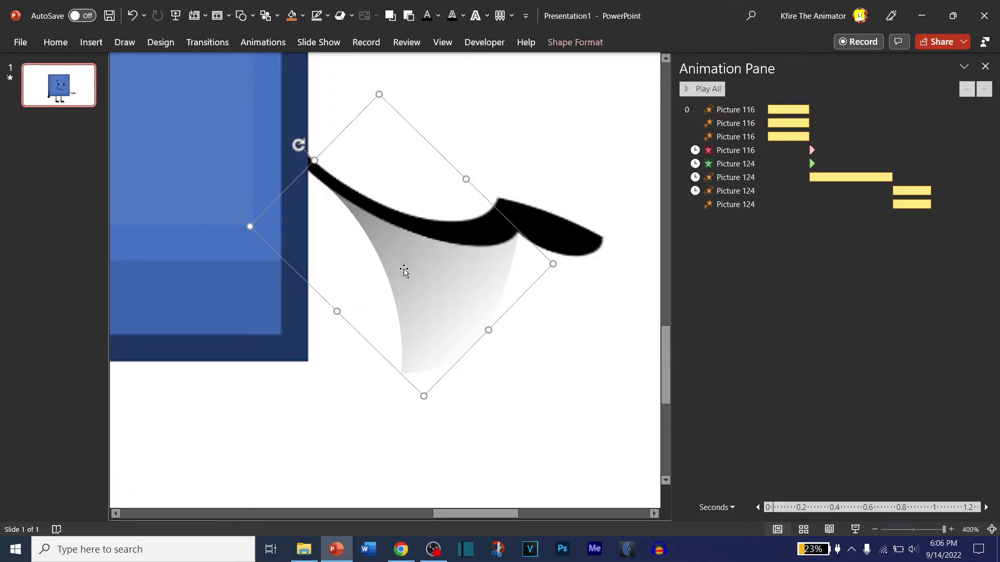
pyautogui.click(272, 47)
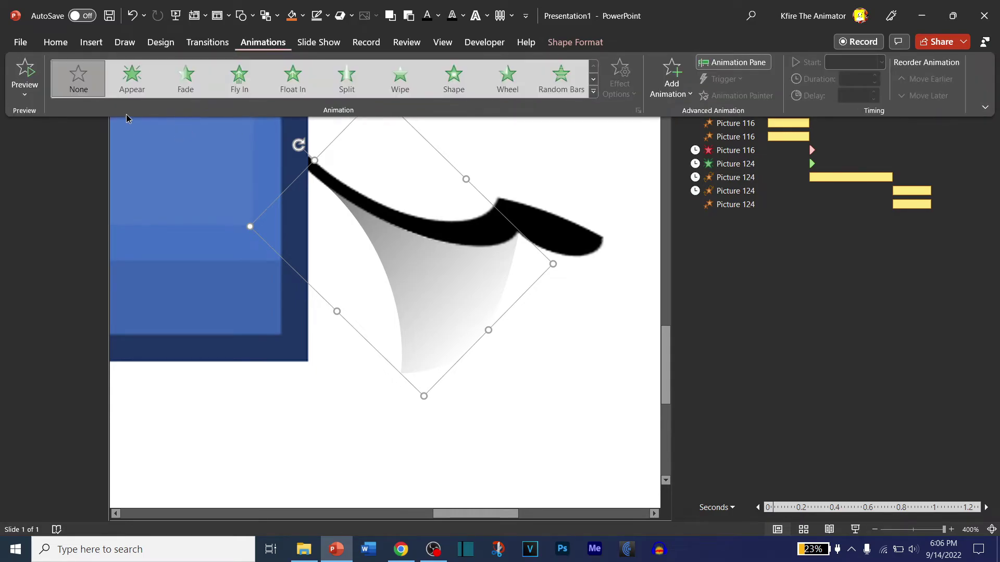
pyautogui.click(132, 79)
pyautogui.click(830, 67)
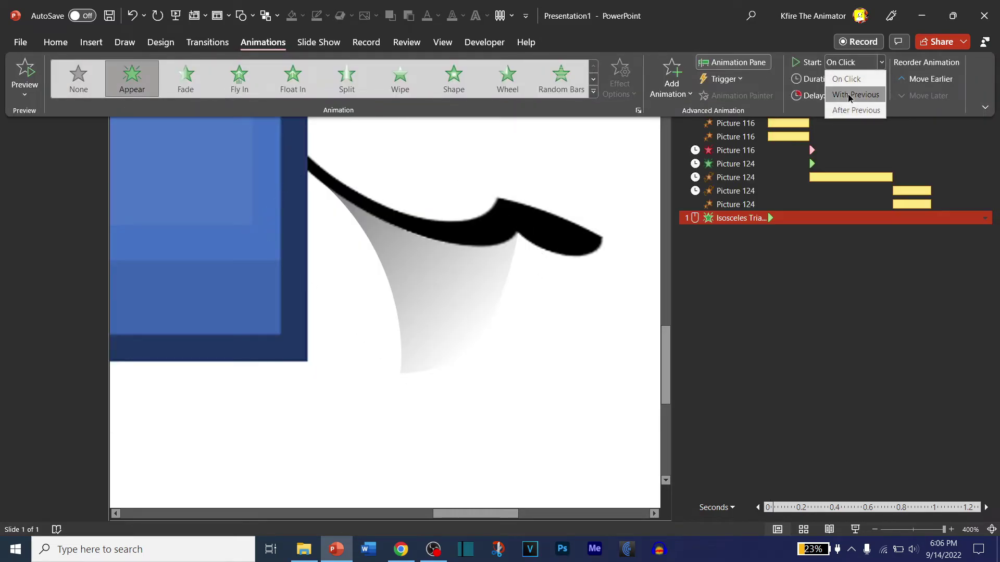
pyautogui.click(856, 94)
pyautogui.click(851, 62)
pyautogui.click(856, 110)
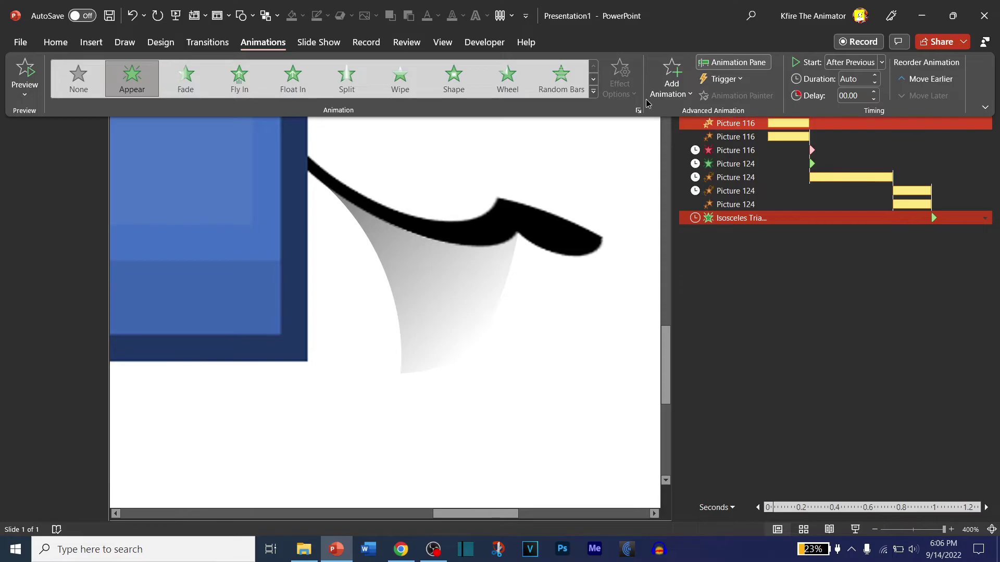
# - Add a Disappear exit effect to the gradient smear, starting After Previous with a 0.02-second delay
pyautogui.click(671, 78)
pyautogui.scroll(-3, 698, 305)
pyautogui.click(677, 237)
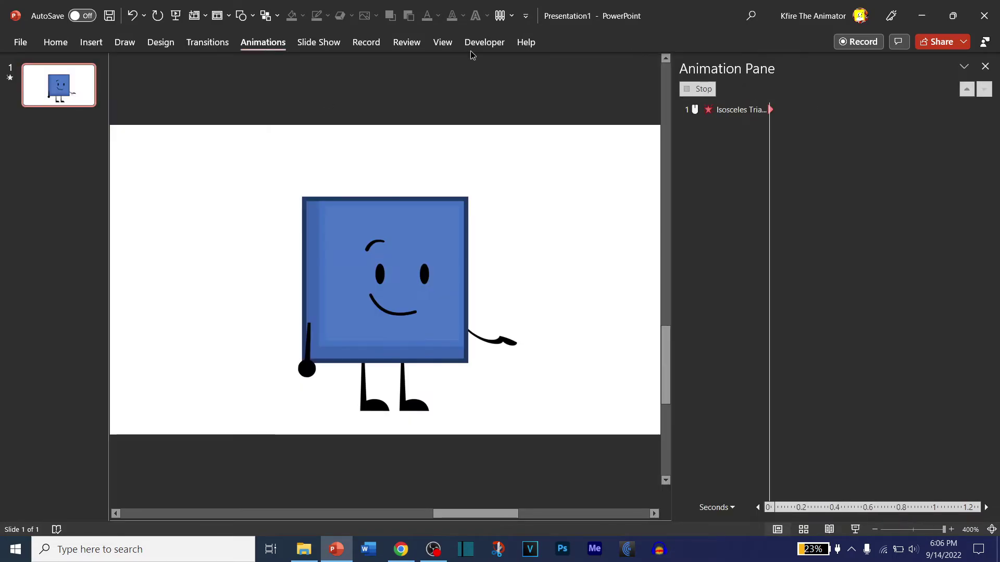
pyautogui.click(851, 62)
pyautogui.click(856, 109)
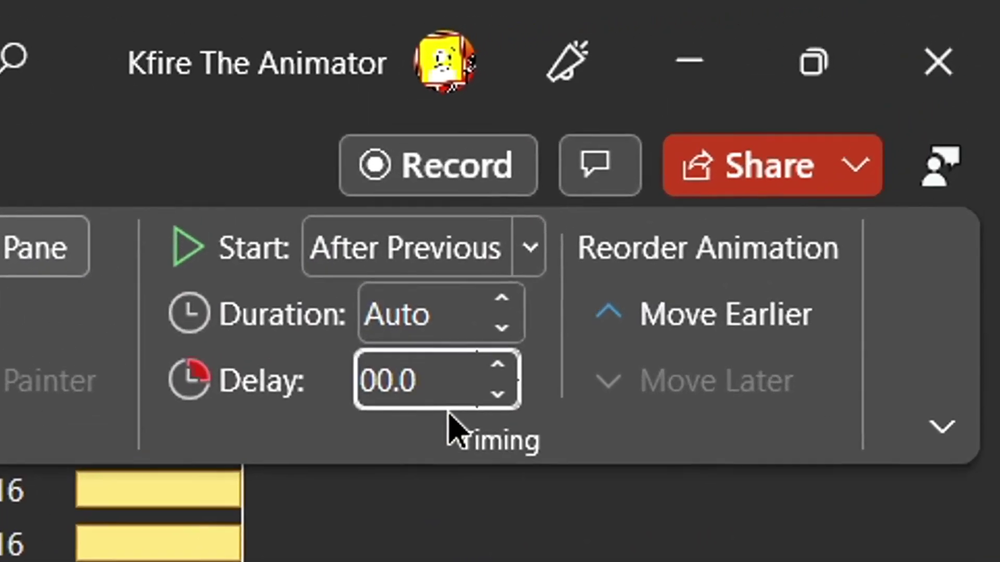
pyautogui.write('2')
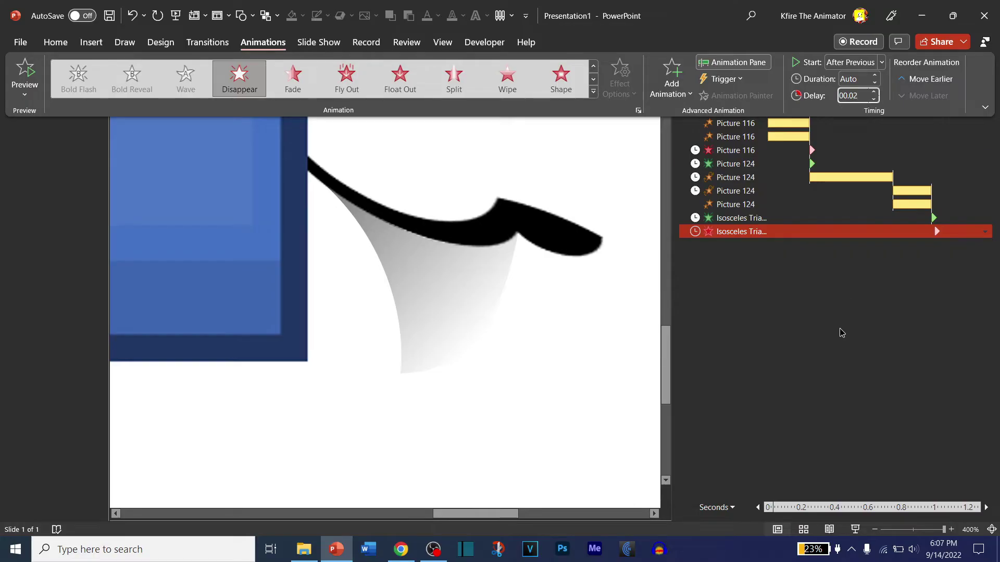
pyautogui.hotkey('ctrl', 'F1')
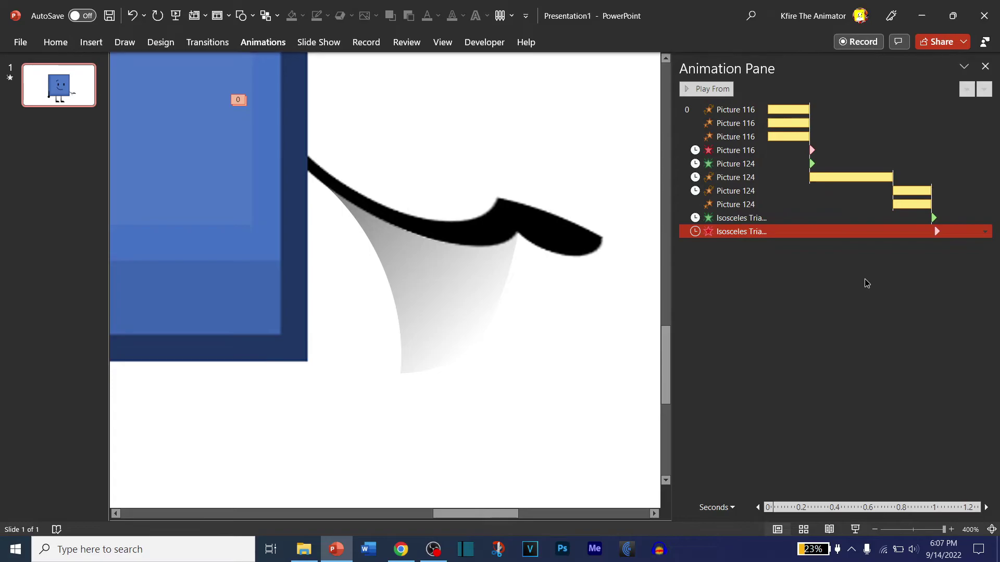
# - Close the animation pane and insert a round-handed bent arm picture from the Arms folder
pyautogui.click(573, 279)
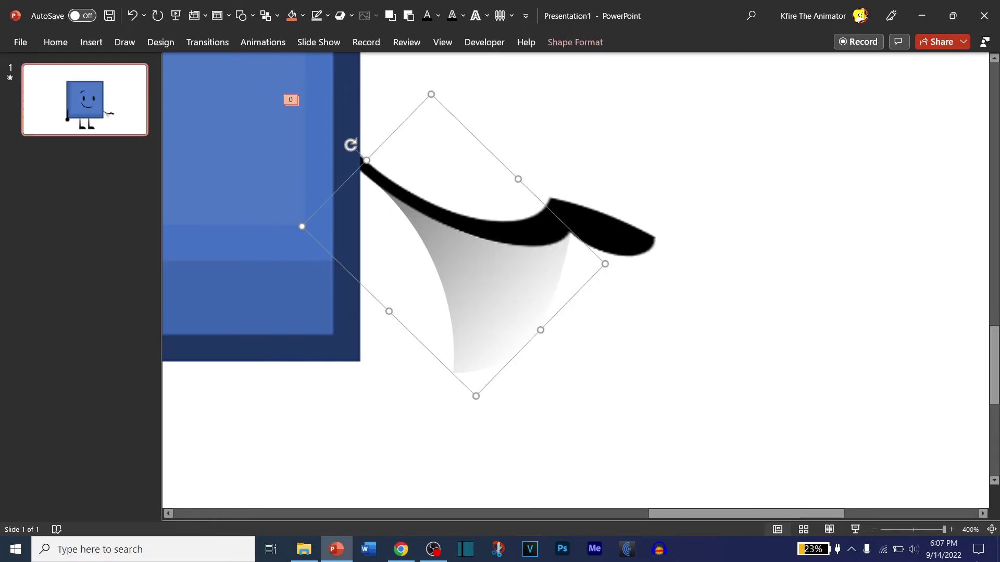
pyautogui.click(992, 530)
pyautogui.press('Escape')
pyautogui.click(91, 42)
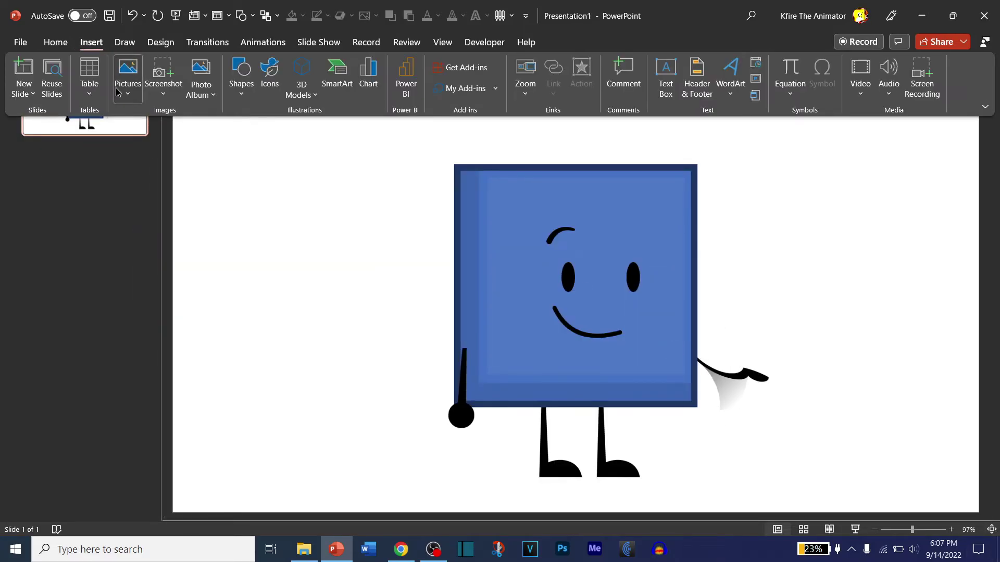
pyautogui.click(117, 92)
pyautogui.click(156, 132)
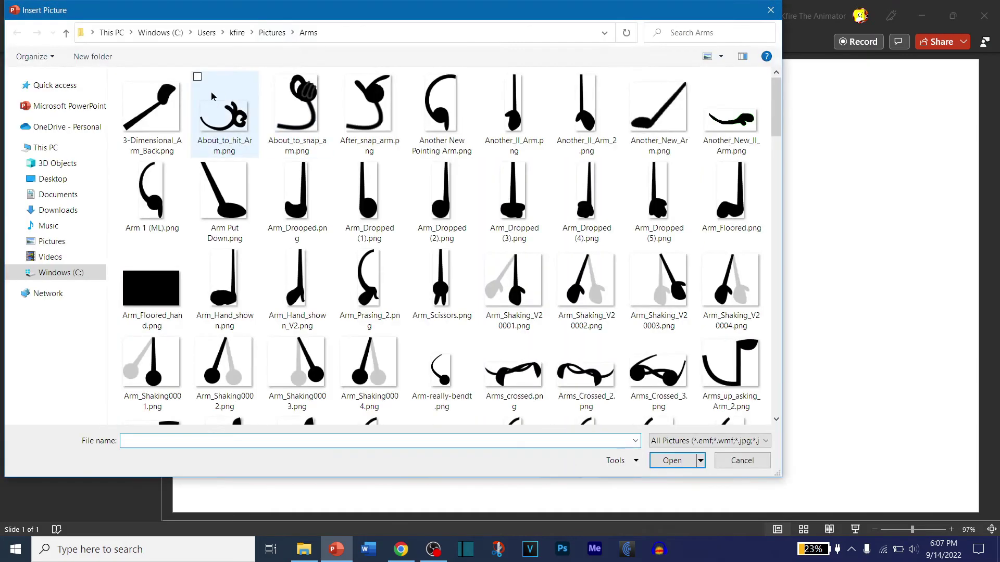
pyautogui.scroll(-5, 339, 229)
pyautogui.click(349, 223)
pyautogui.press('s')
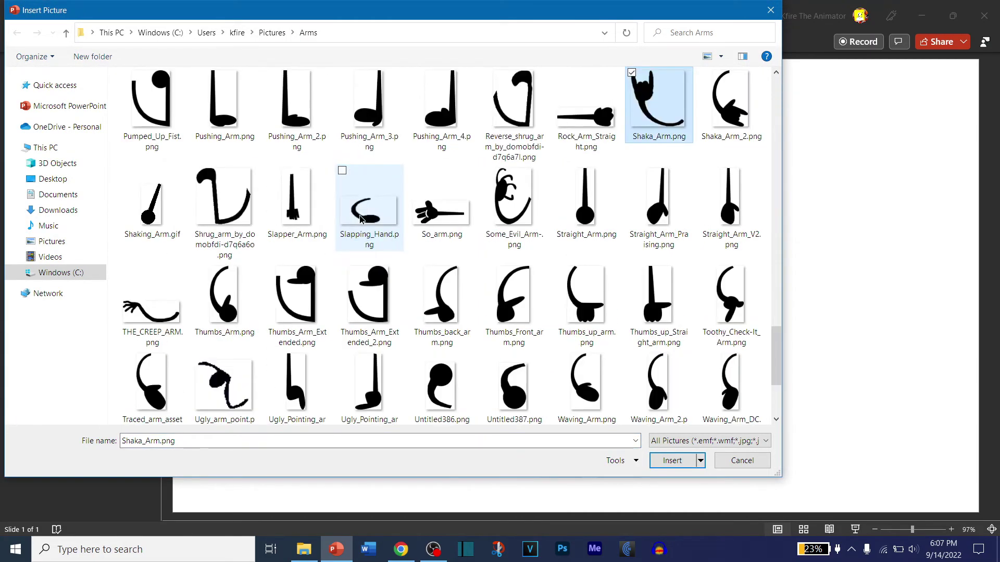
pyautogui.click(382, 221)
pyautogui.press('b')
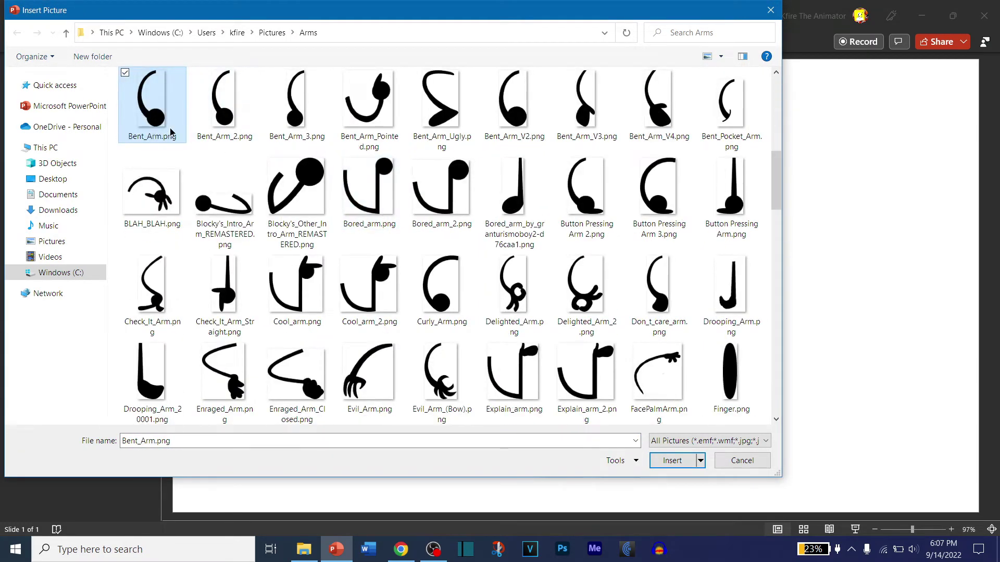
pyautogui.doubleClick(369, 99)
# - Place the bent arm beside the character and join a rotated duplicate above it at the shoulder end, forming an S
pyautogui.moveTo(455, 73); pyautogui.dragTo(340, 265)
pyautogui.moveTo(326, 219); pyautogui.dragTo(325, 394)
pyautogui.hotkey('ctrl', 'z')
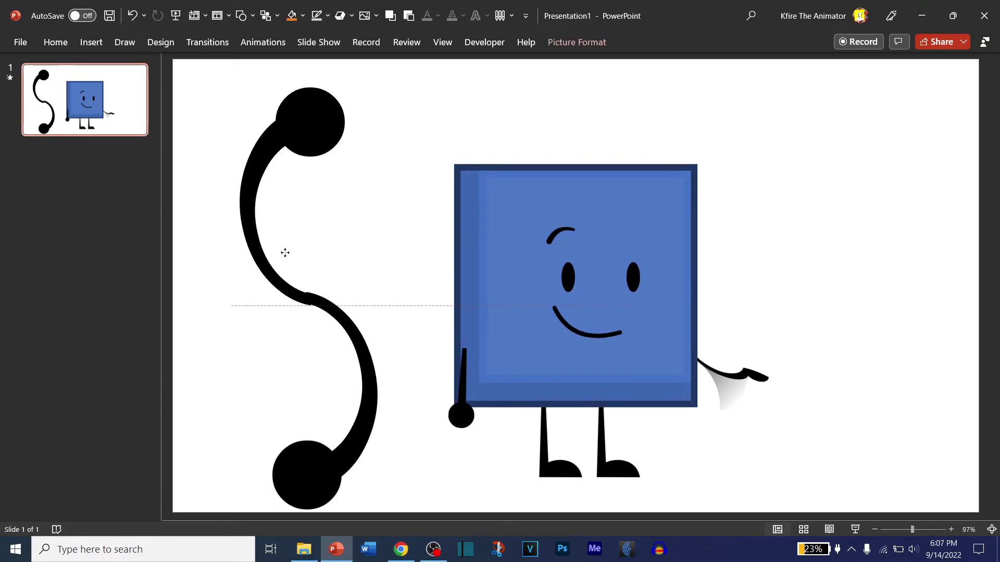
pyautogui.click(282, 252)
pyautogui.click(320, 377)
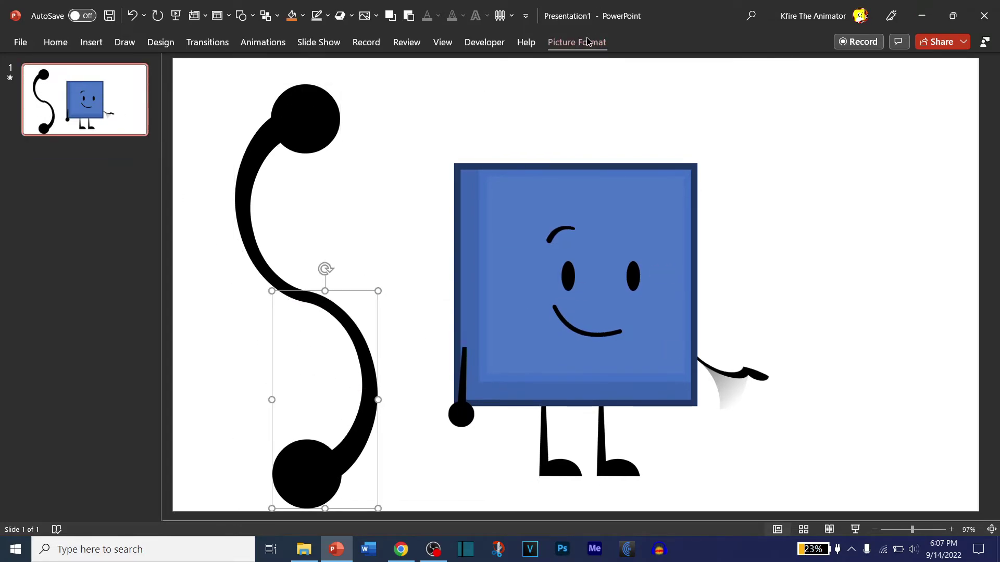
# - Combine the two joined arms into one picture with the upper copy invisible, centring the rotation on the shoulder
pyautogui.click(577, 42)
pyautogui.click(854, 83)
pyautogui.click(248, 105)
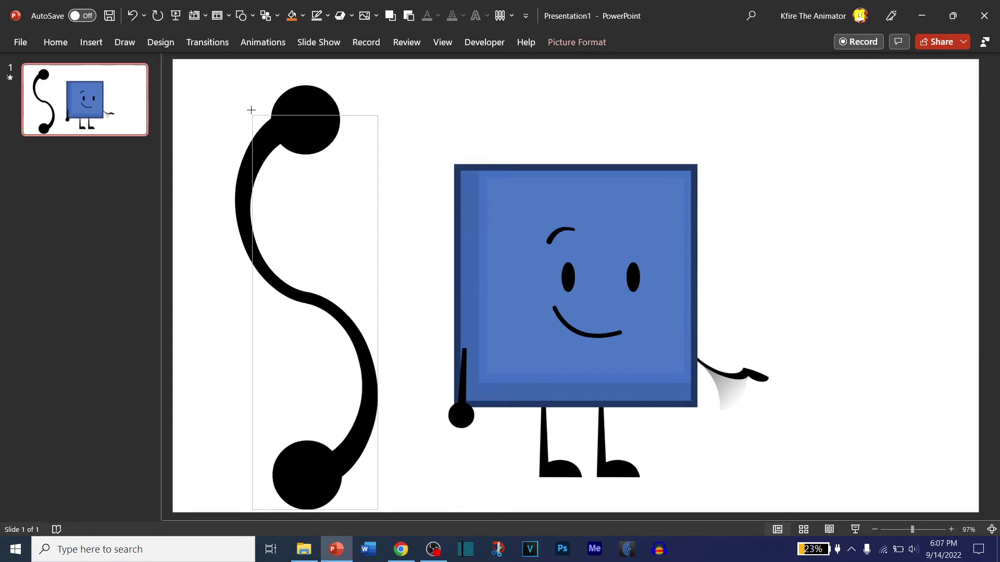
pyautogui.hotkey('ctrl', 'z')
pyautogui.hotkey('ctrl', 'z')
pyautogui.hotkey('ctrl', 'z')
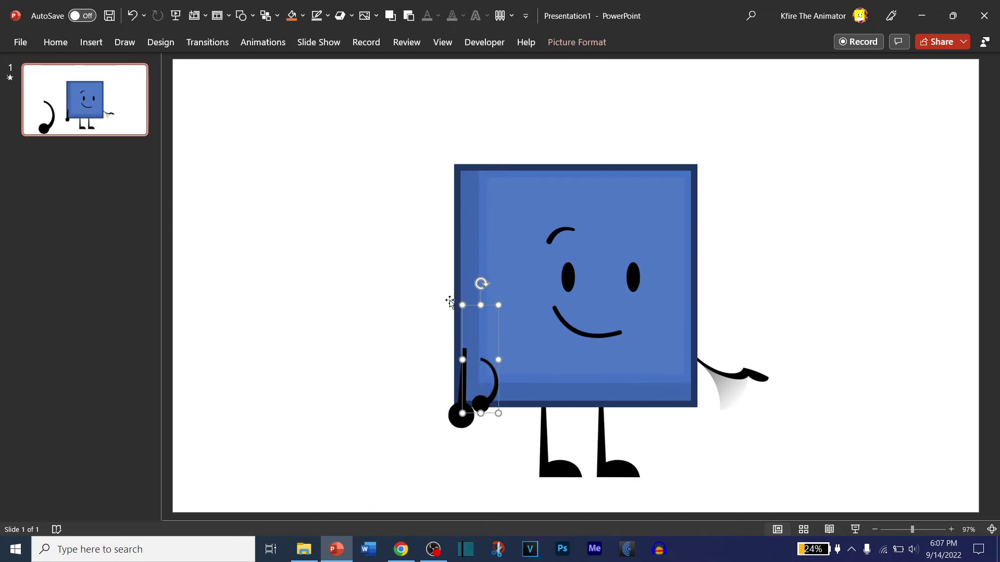
# - Scale the combined bent arm to match the straight hanging arm and move it to the curved arm's side of the body
pyautogui.moveTo(459, 298); pyautogui.dragTo(462, 309)
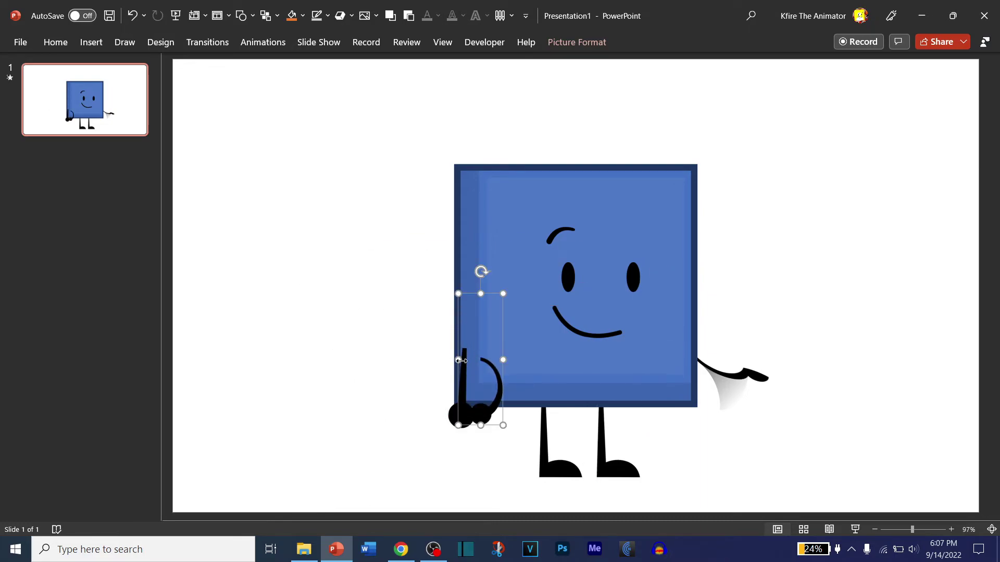
pyautogui.moveTo(451, 290); pyautogui.dragTo(460, 323)
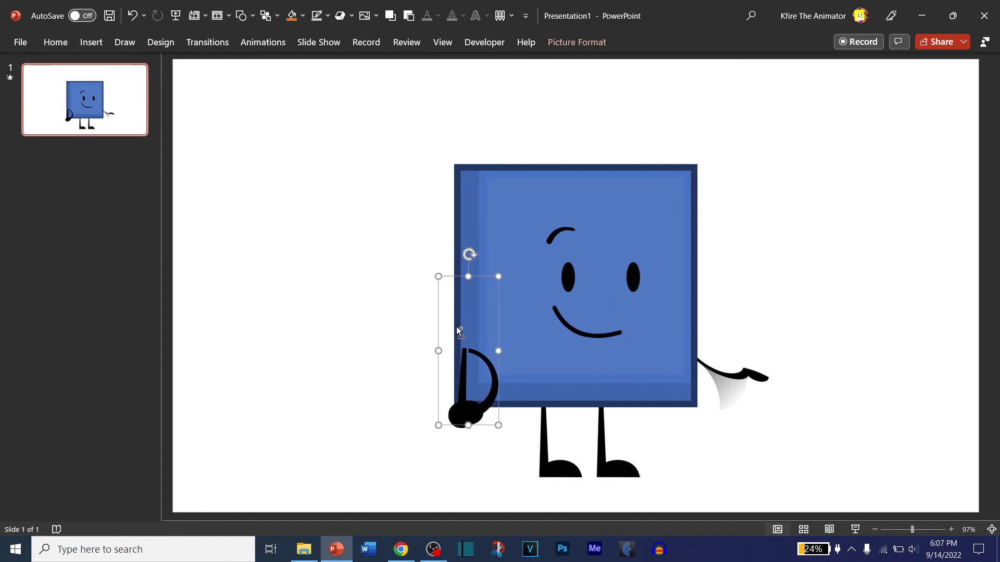
pyautogui.moveTo(457, 328); pyautogui.dragTo(675, 291)
# - Rotate the bent arm about 22° counterclockwise and fit its shoulder end to the body edge where the curved arm attaches
pyautogui.scroll(5, 670, 353)
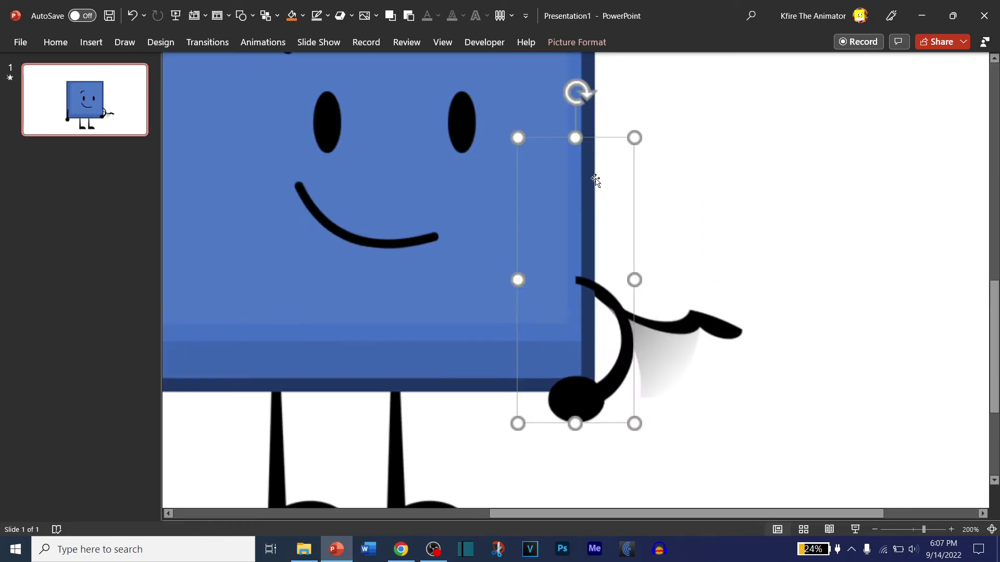
pyautogui.moveTo(576, 116); pyautogui.dragTo(524, 145)
pyautogui.moveTo(576, 243); pyautogui.dragTo(585, 248)
# - Give the new bent arm an Appear entrance starting After Previous, then open the animation pane and reselect the arm
pyautogui.scroll(-3, 585, 251)
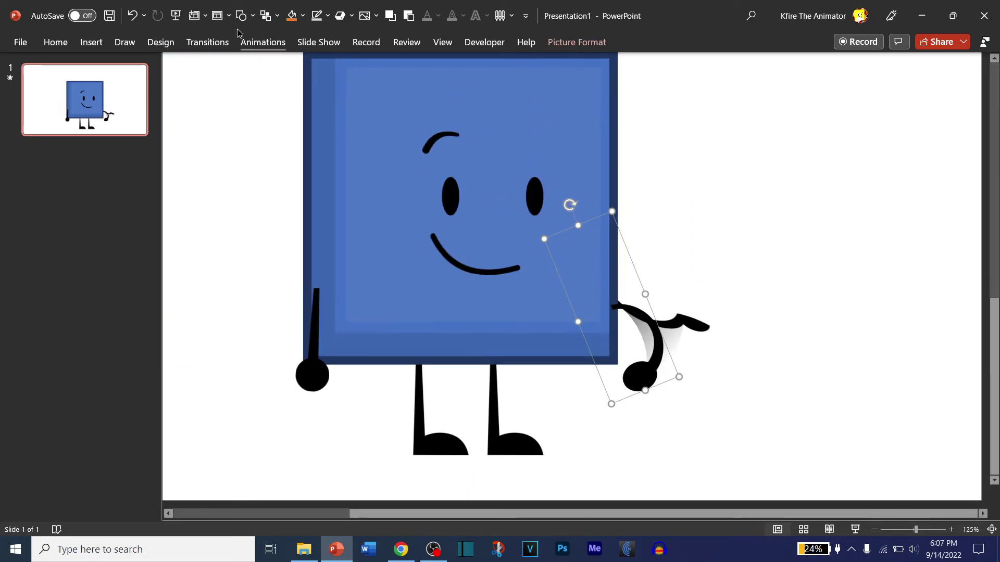
pyautogui.click(250, 40)
pyautogui.click(132, 79)
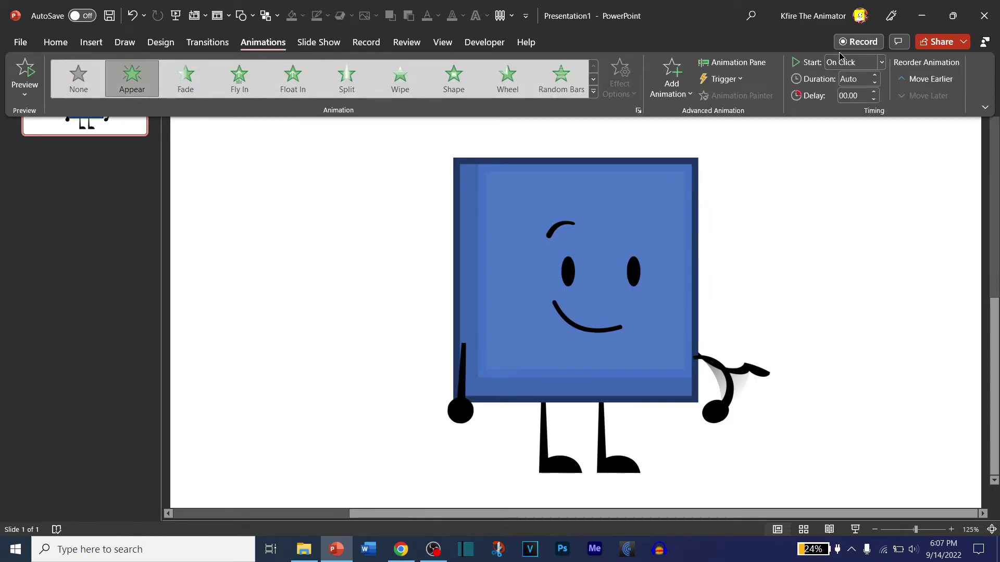
pyautogui.click(881, 62)
pyautogui.click(849, 107)
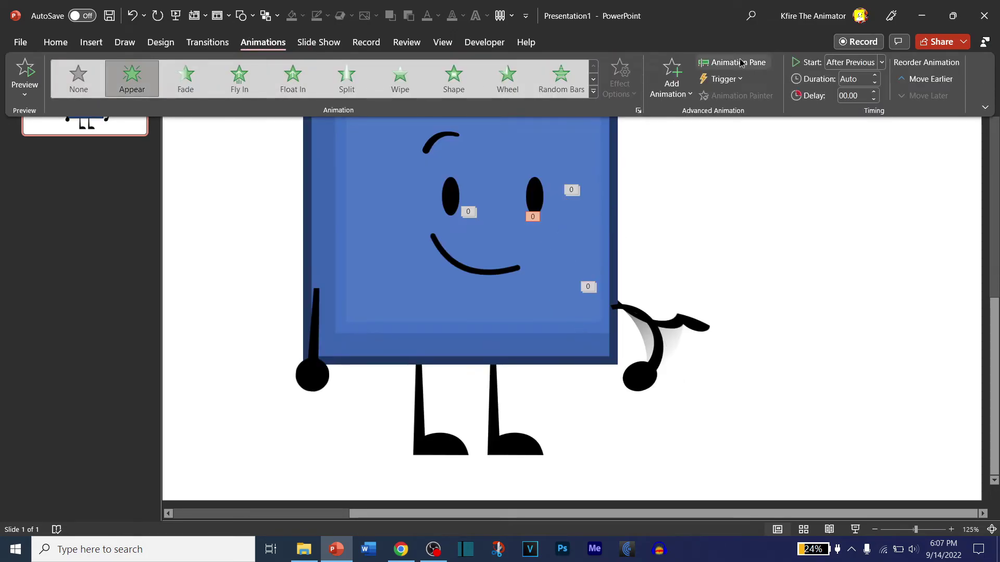
pyautogui.click(732, 62)
pyautogui.click(930, 274)
pyautogui.click(604, 343)
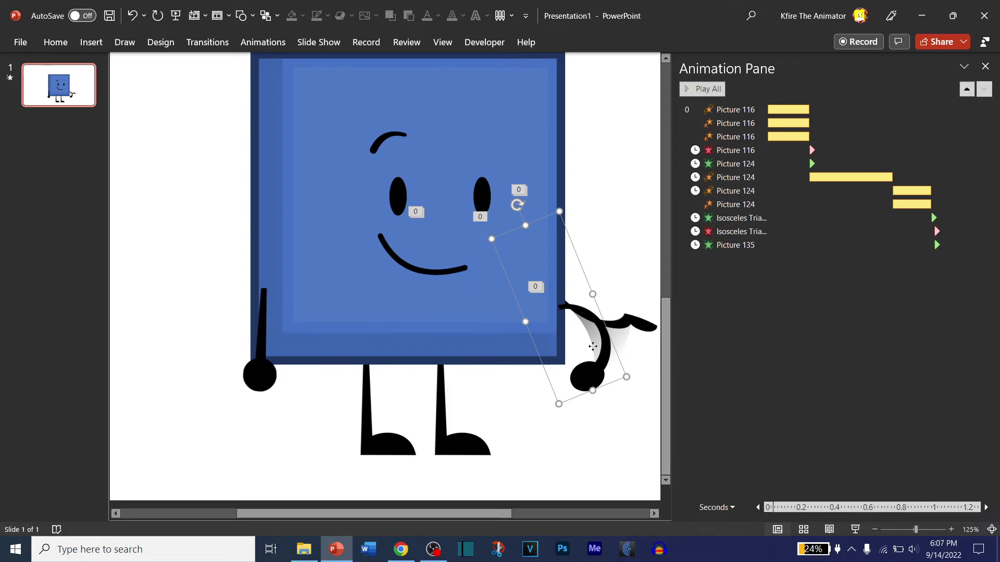
# - Add a Spin emphasis effect to the bent arm, starting With Previous and lasting 0.5 seconds
pyautogui.click(263, 42)
pyautogui.click(667, 67)
pyautogui.click(838, 278)
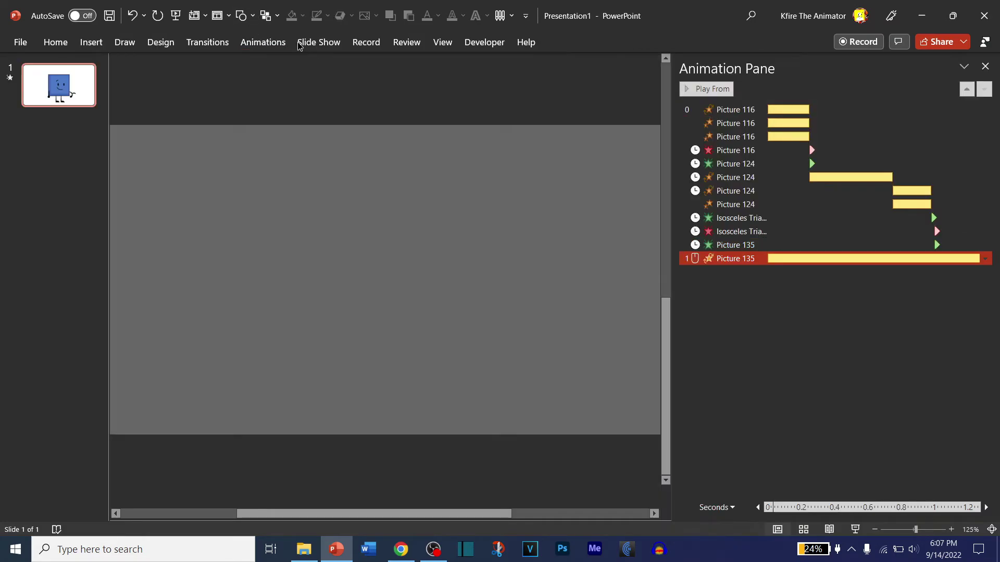
pyautogui.click(275, 45)
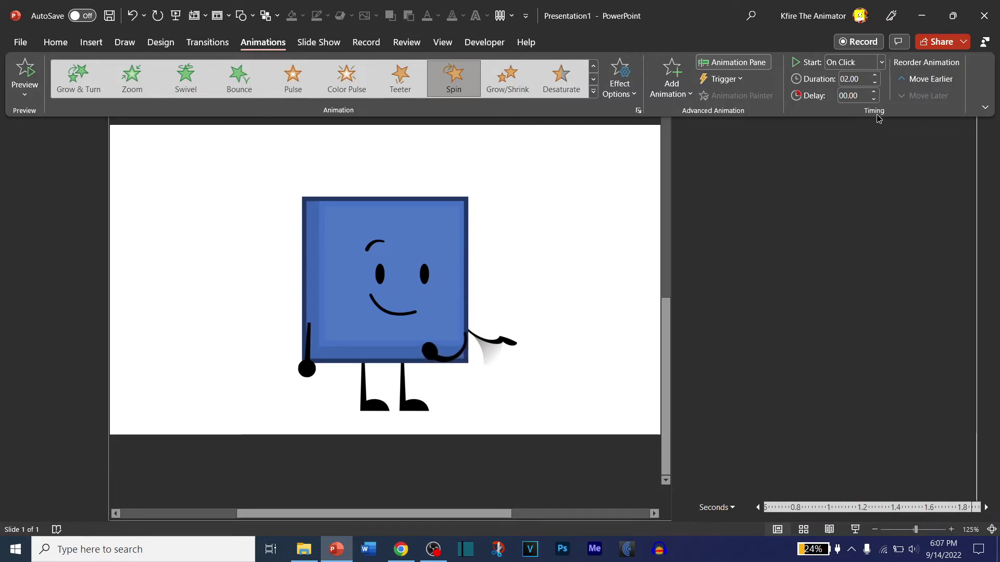
pyautogui.click(854, 62)
pyautogui.click(855, 95)
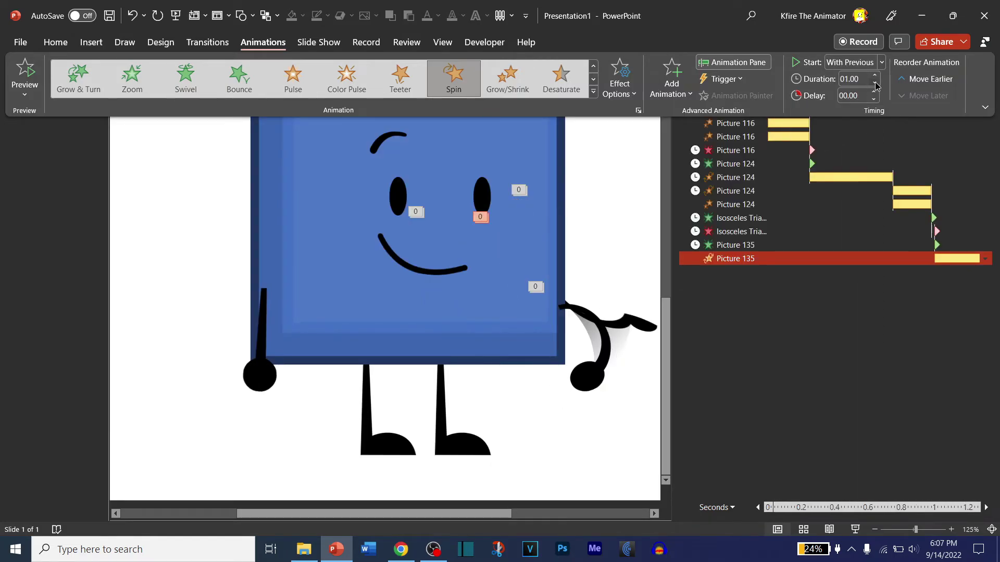
# - Set the bent arm's Spin amount to a custom 20° Clockwise with a smooth end of 0.5 sec
pyautogui.doubleClick(866, 260)
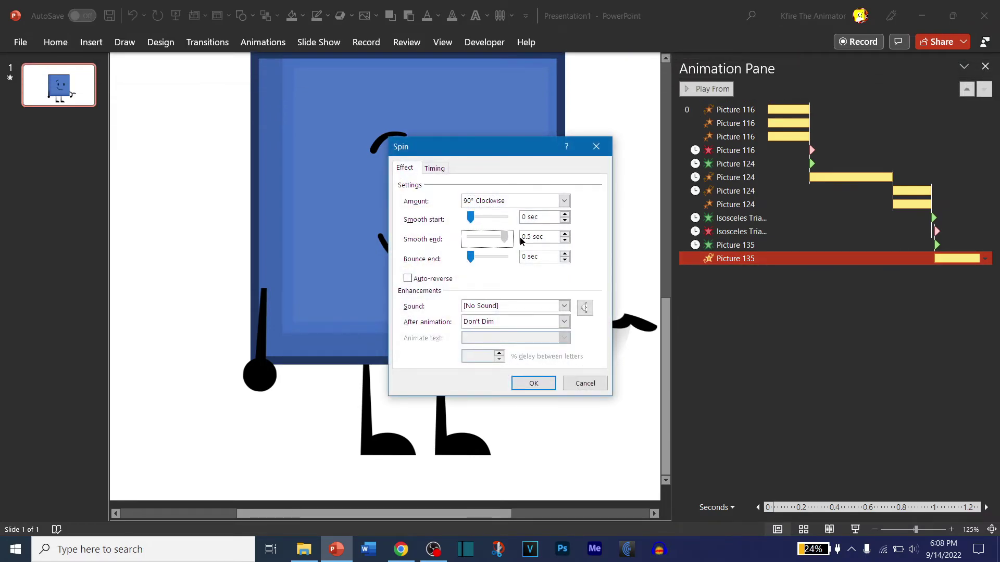
pyautogui.click(563, 204)
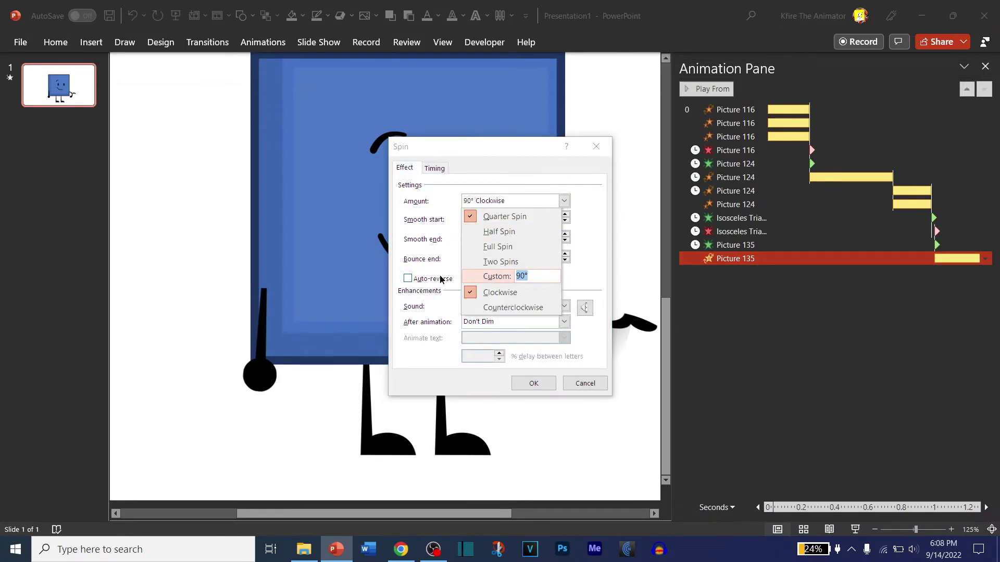
pyautogui.press('Return')
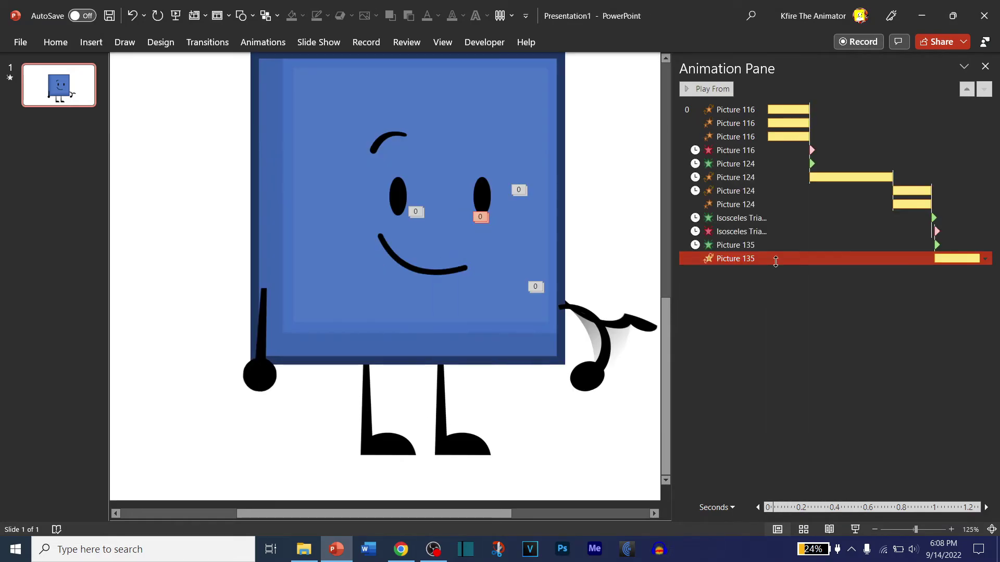
pyautogui.doubleClick(885, 259)
pyautogui.click(564, 201)
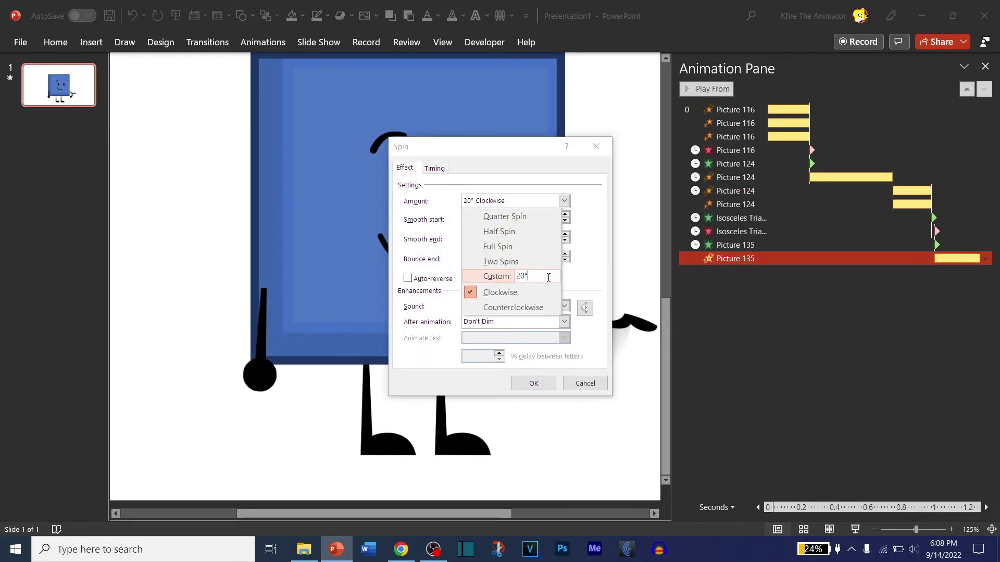
pyautogui.press('Return')
pyautogui.press('Return')
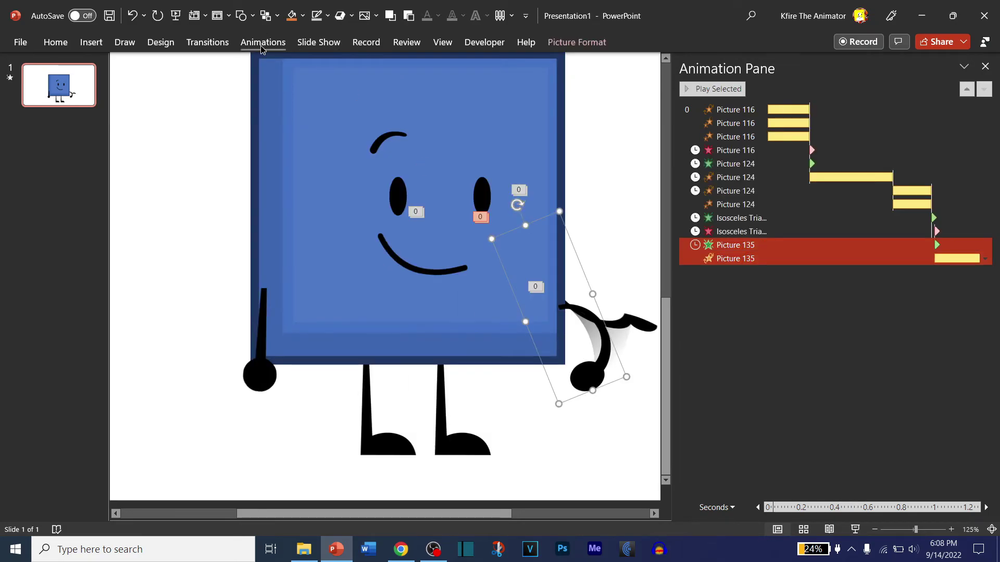
# - Add a Grow/Shrink effect to the bent arm with Vertical direction and Smaller amount, starting With Previous and lasting 0.5 seconds
pyautogui.click(671, 79)
pyautogui.scroll(-3, 834, 235)
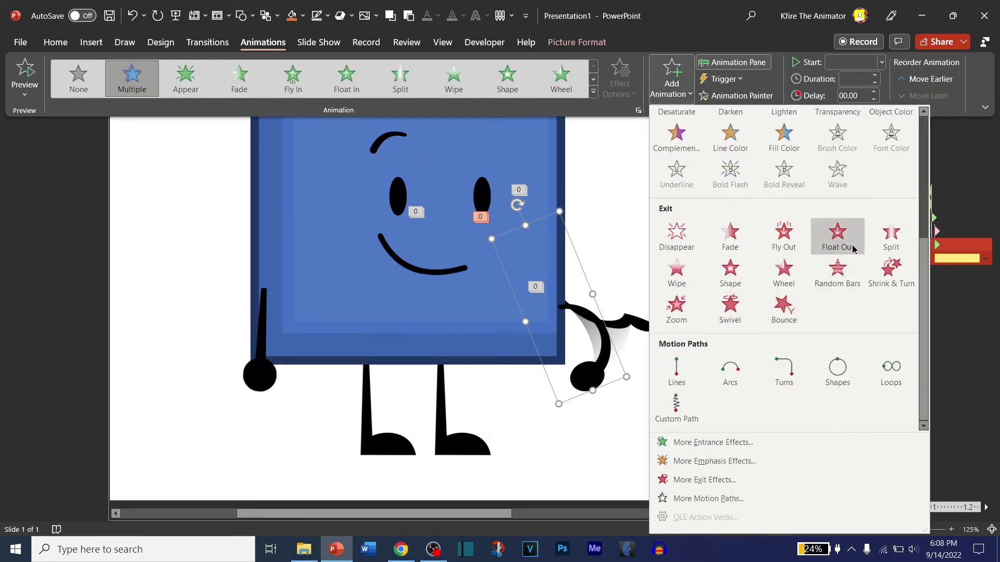
pyautogui.scroll(3, 853, 248)
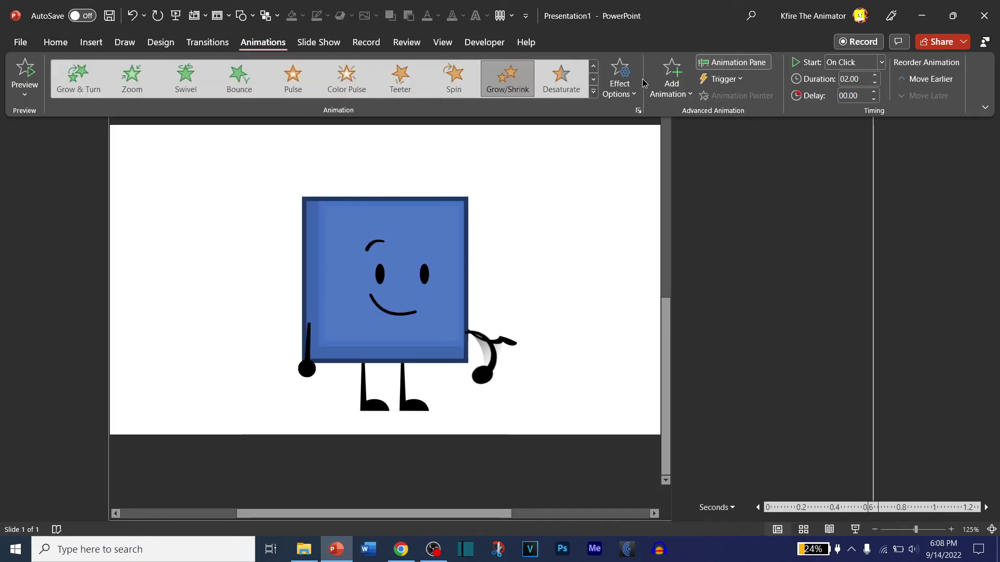
pyautogui.click(620, 78)
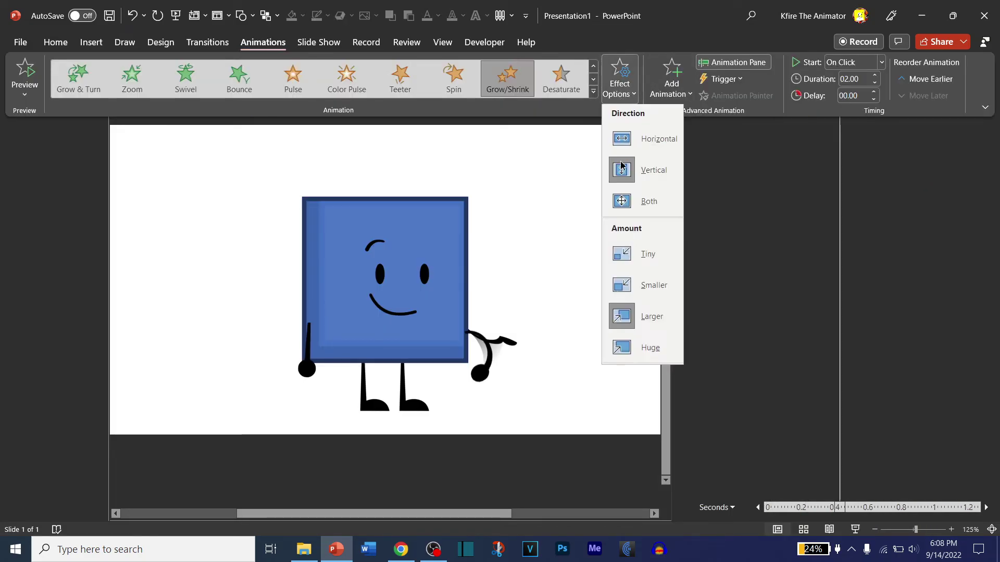
pyautogui.click(630, 285)
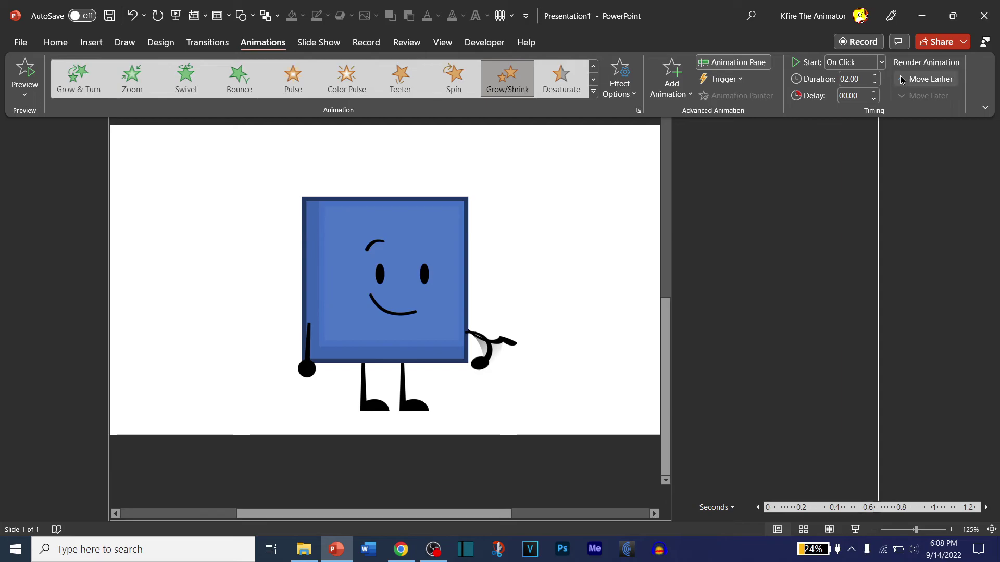
pyautogui.click(871, 62)
pyautogui.click(865, 94)
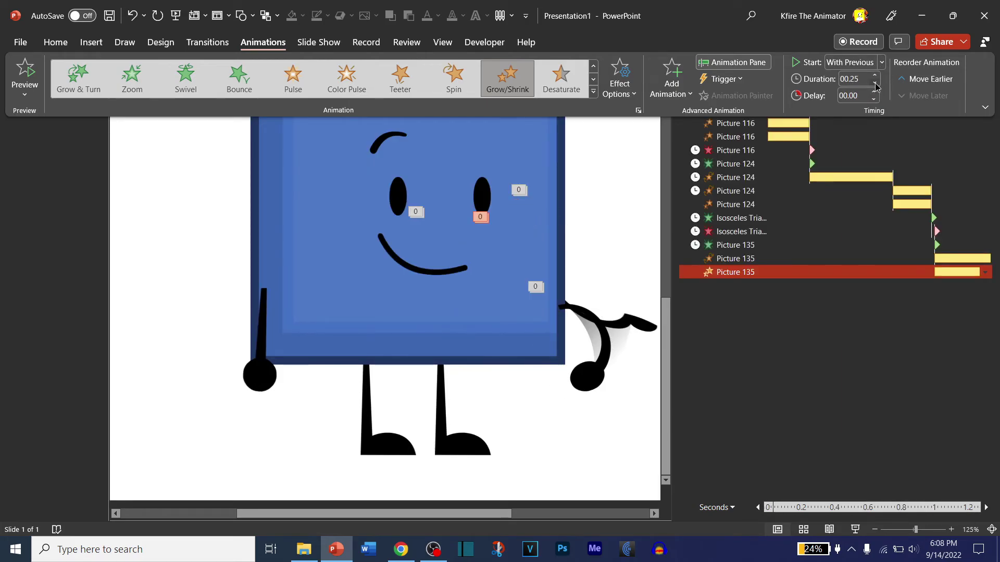
# - Set the bent arm's vertical Grow/Shrink to a custom size of 60% and readjust that custom percentage
pyautogui.doubleClick(869, 274)
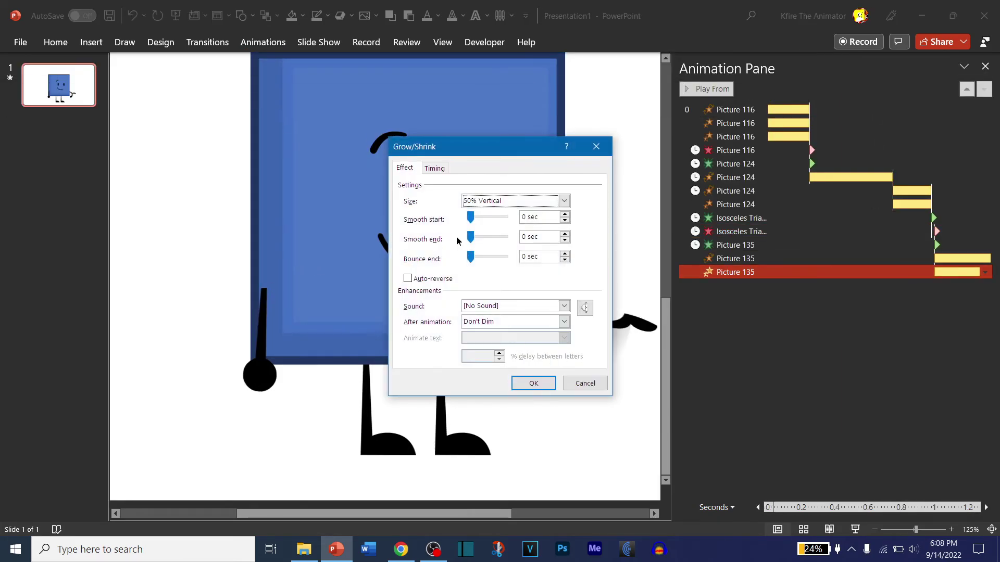
pyautogui.click(564, 201)
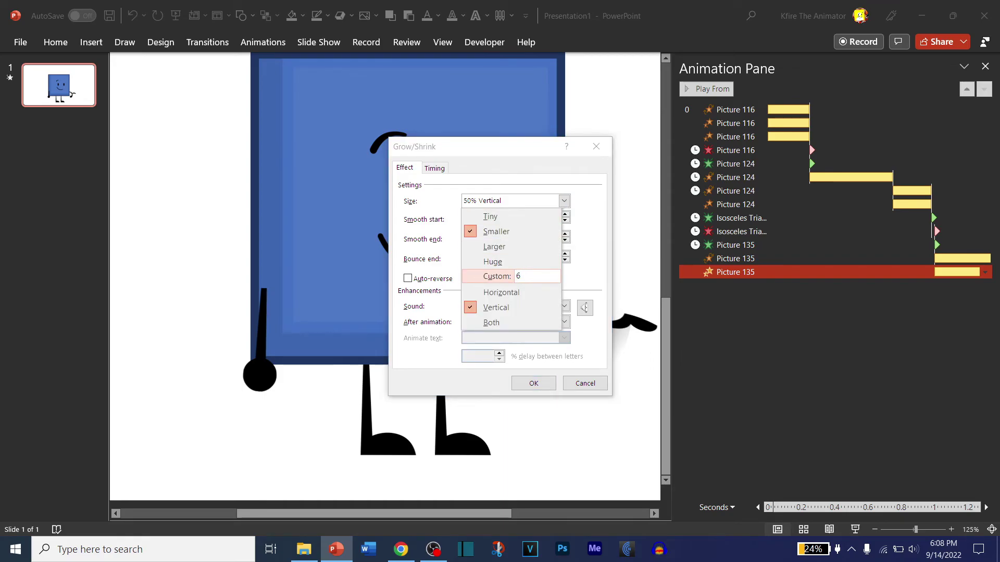
pyautogui.write('6')
pyautogui.press('Return')
pyautogui.press('Return')
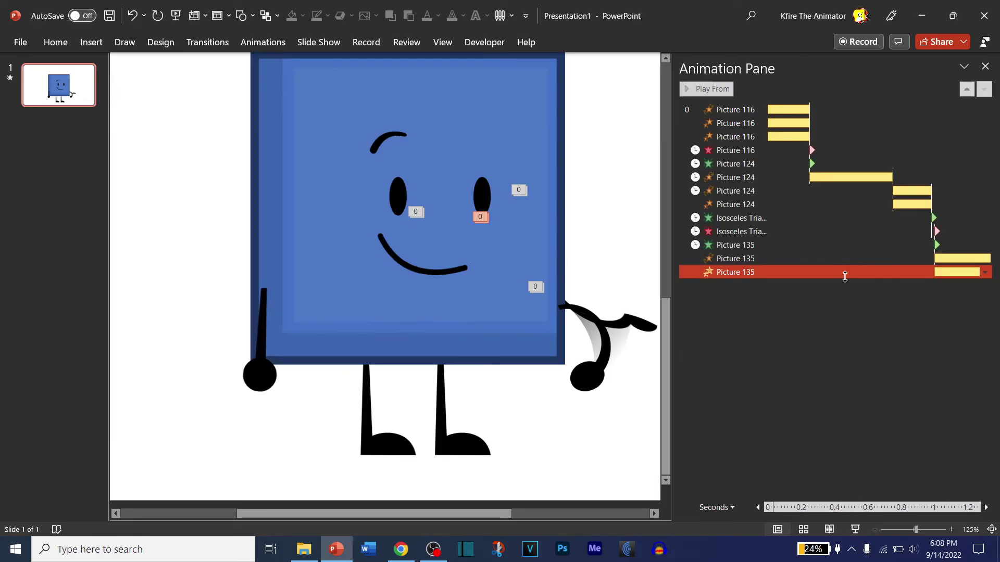
pyautogui.click(564, 201)
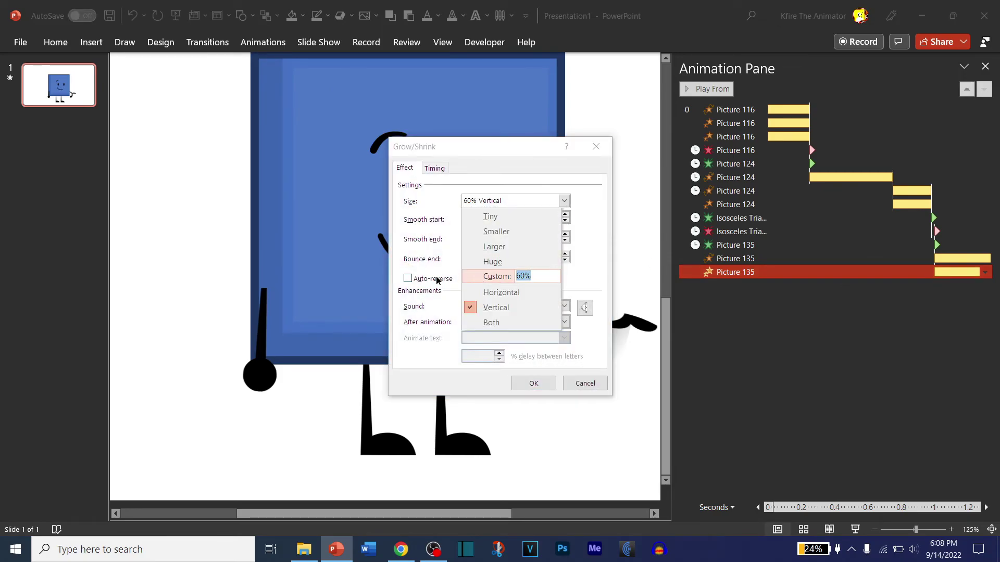
pyautogui.press('Return')
pyautogui.press('Return')
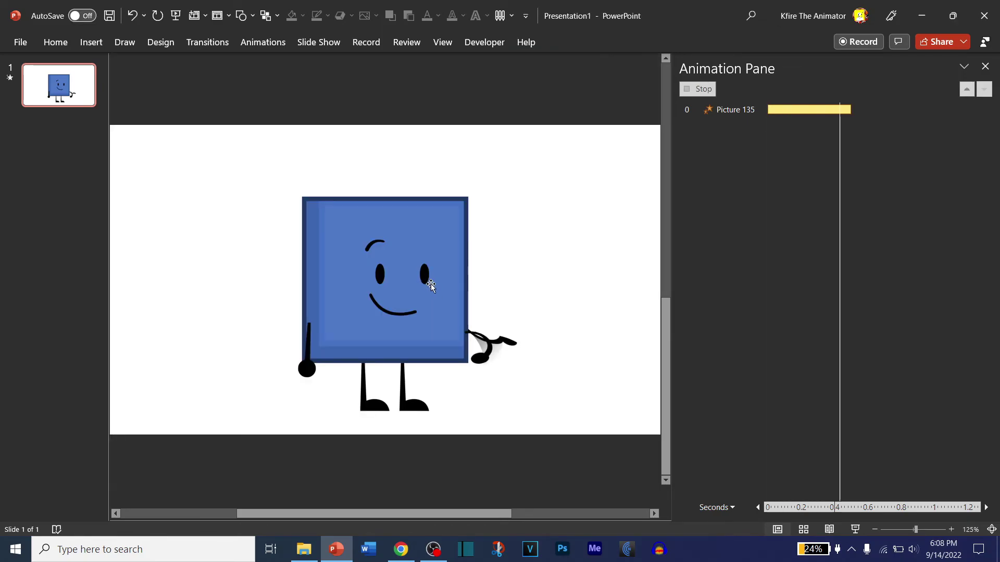
# - Add a second Grow/Shrink effect to the bent arm with Horizontal direction, starting With Previous and lasting 0.5 seconds
pyautogui.moveTo(674, 321); pyautogui.dragTo(615, 322)
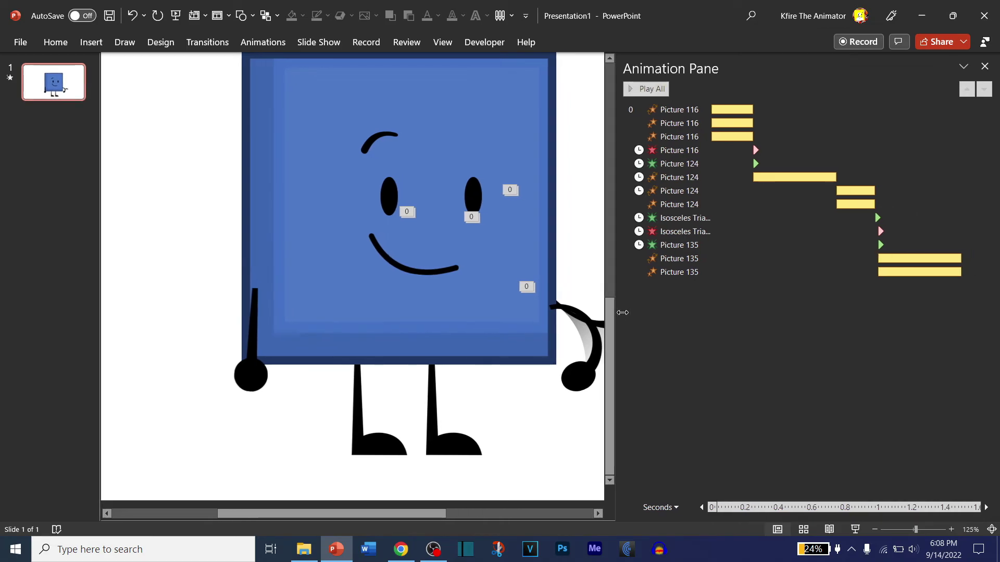
pyautogui.click(578, 344)
pyautogui.click(251, 42)
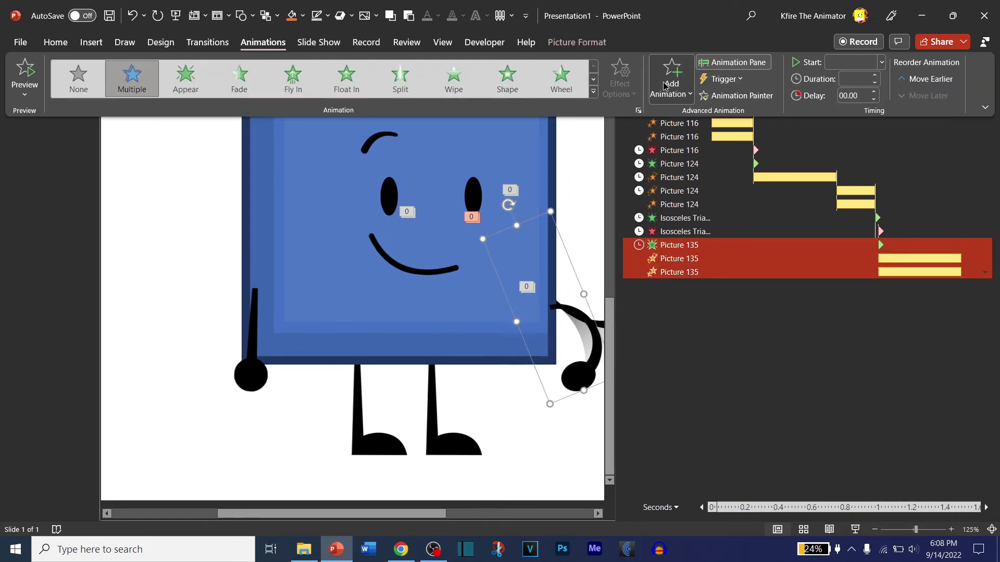
pyautogui.click(666, 84)
pyautogui.click(893, 307)
pyautogui.click(263, 42)
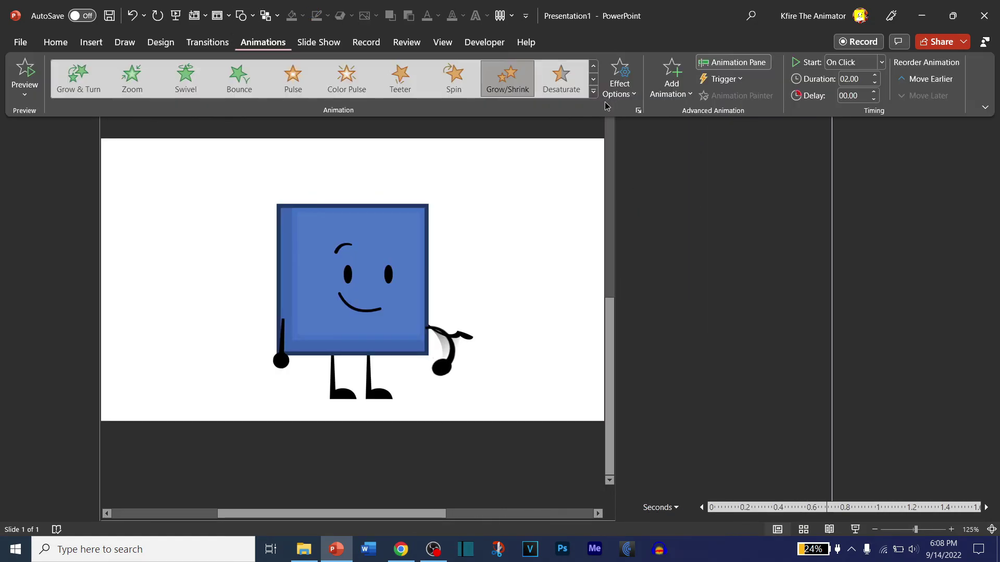
pyautogui.click(620, 83)
pyautogui.click(625, 201)
pyautogui.click(619, 89)
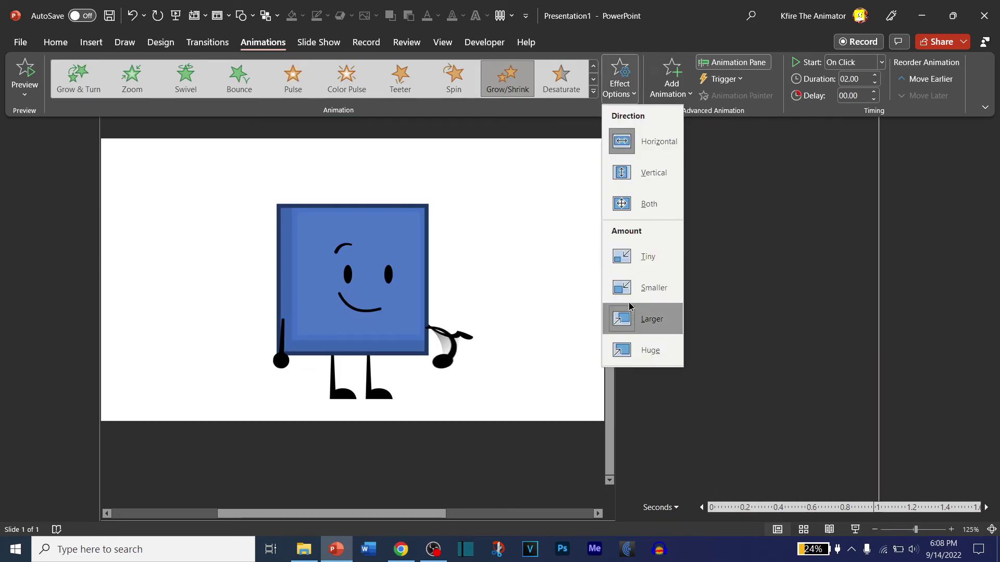
pyautogui.click(866, 98)
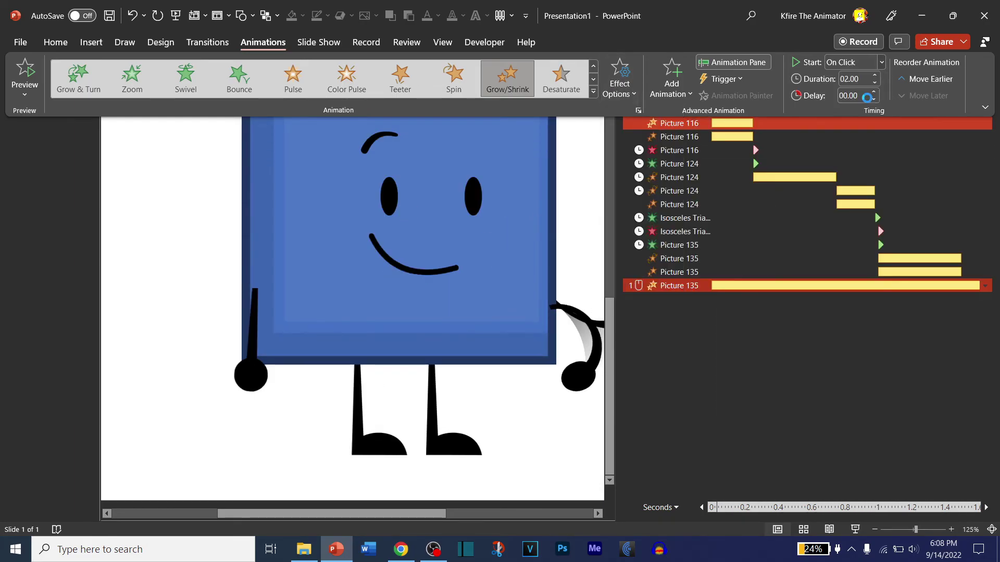
pyautogui.click(876, 84)
# - Set the horizontal Grow/Shrink effect to a custom size of 110% with a smooth end of 0.5 sec
pyautogui.click(764, 406)
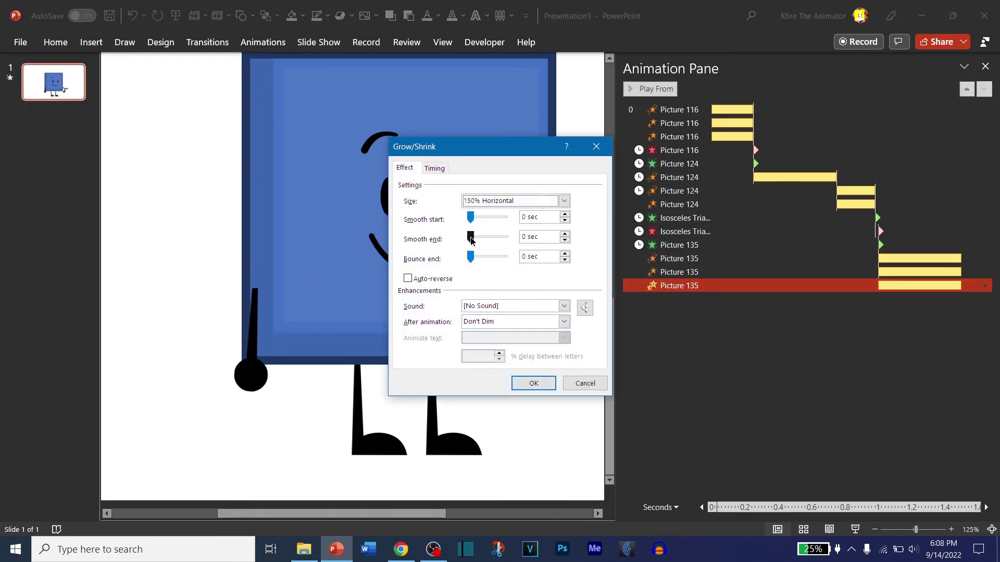
pyautogui.click(564, 200)
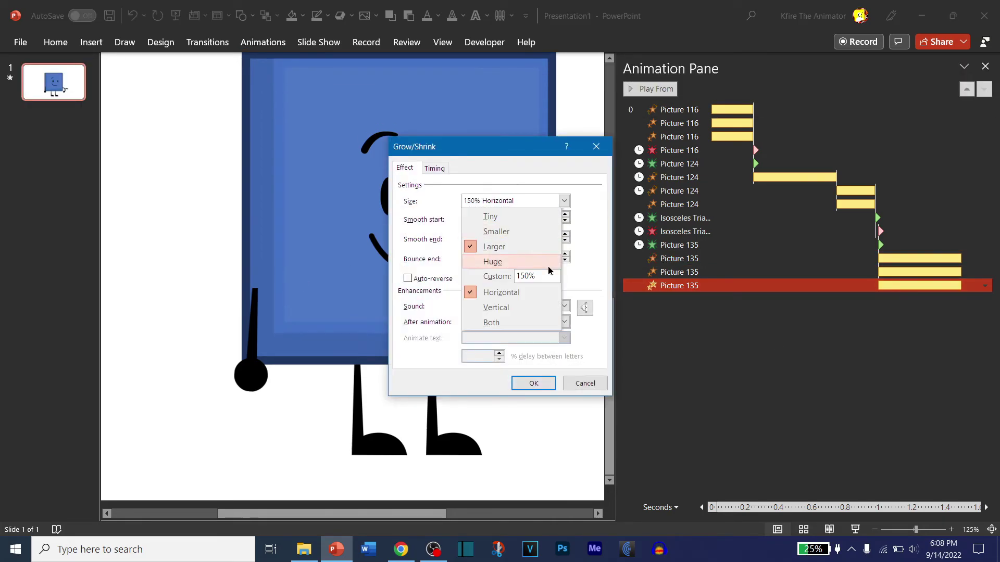
pyautogui.press('Return')
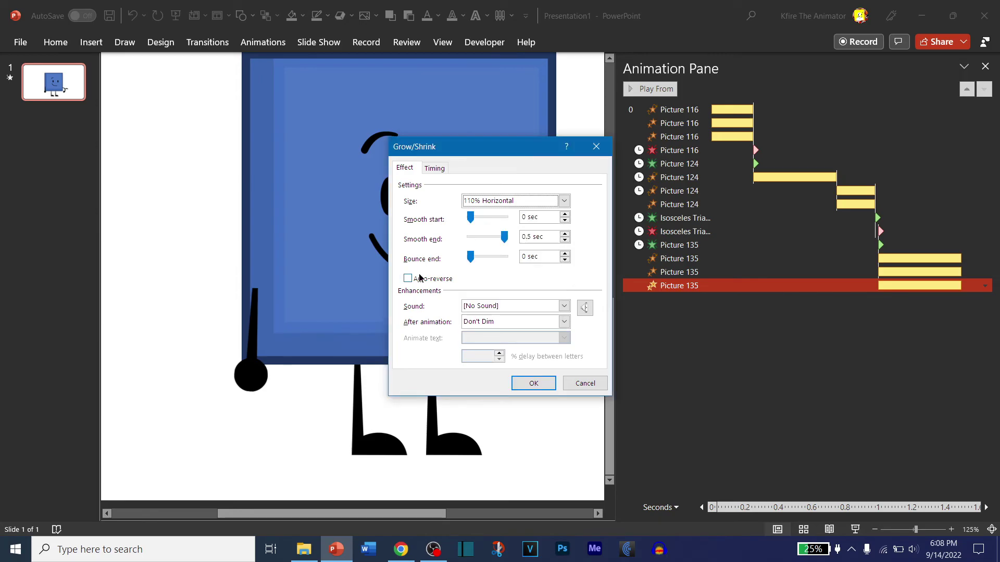
pyautogui.press('Return')
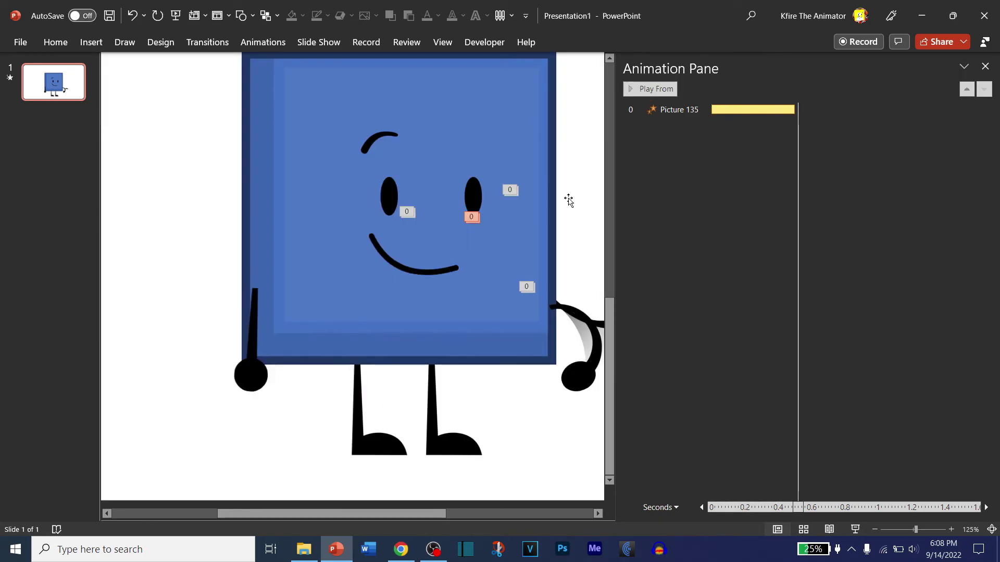
# - Close the animation pane, send the bent arm behind the body, and play the slide show
pyautogui.click(786, 368)
pyautogui.click(985, 66)
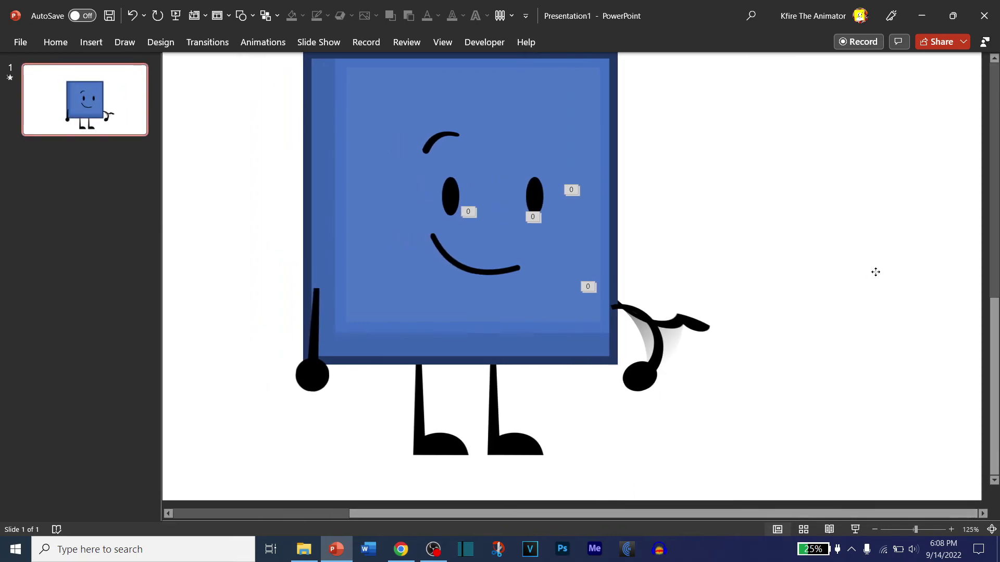
pyautogui.click(800, 302)
pyautogui.click(621, 339)
pyautogui.rightClick(622, 340)
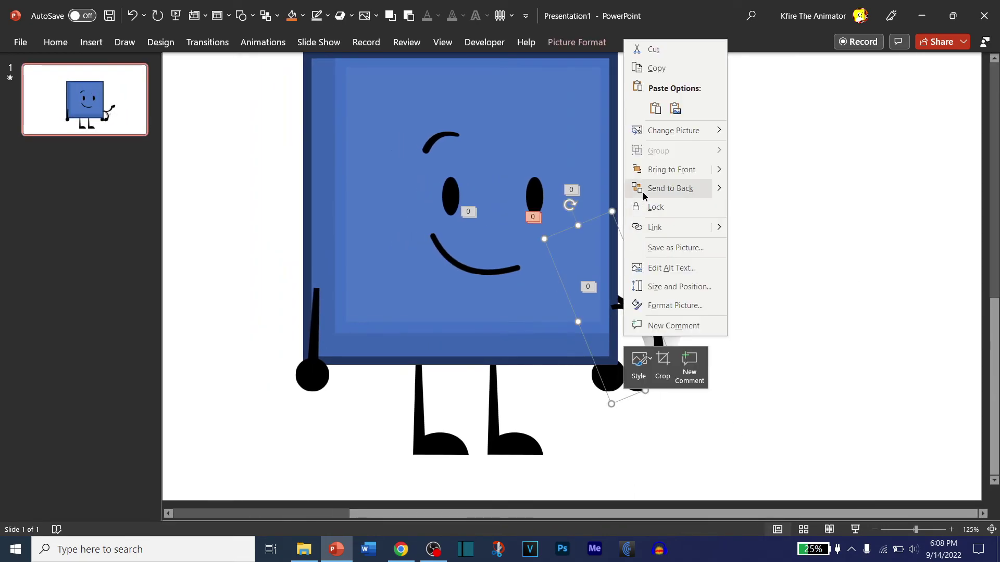
pyautogui.click(658, 189)
pyautogui.click(688, 346)
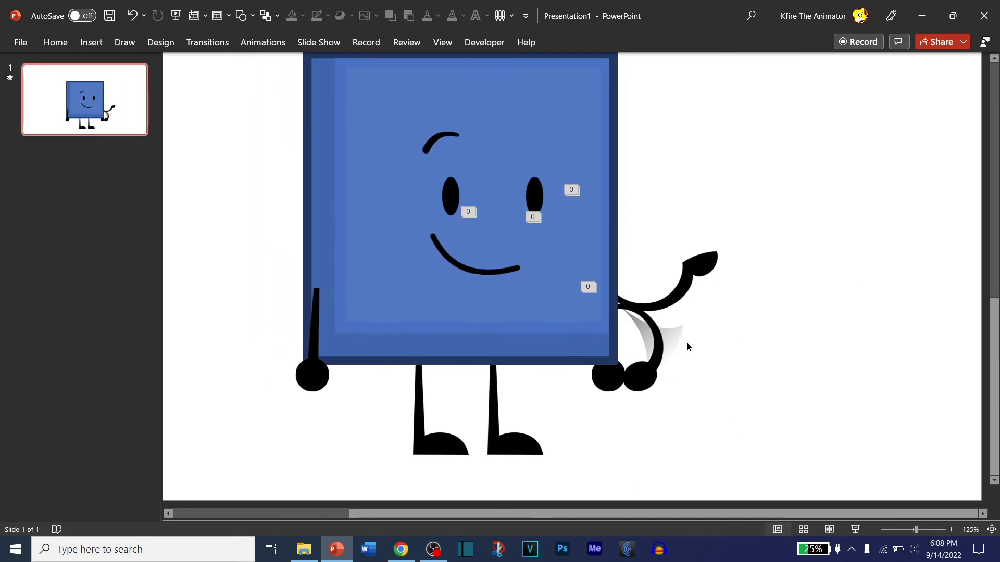
pyautogui.click(855, 530)
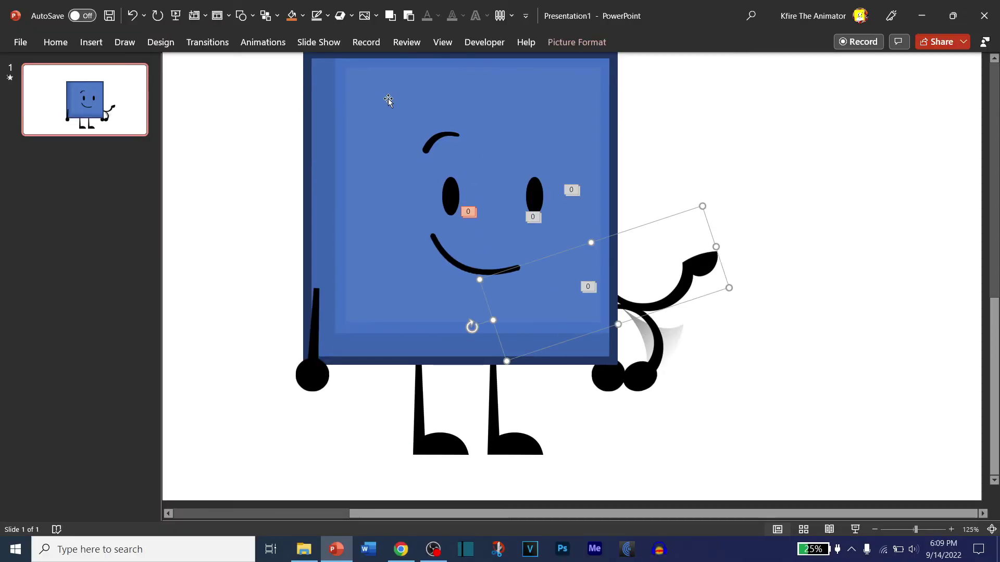
# - Add a Disappear exit effect to the raised curved arm, starting With Previous
pyautogui.click(263, 42)
pyautogui.click(672, 78)
pyautogui.scroll(-5, 748, 273)
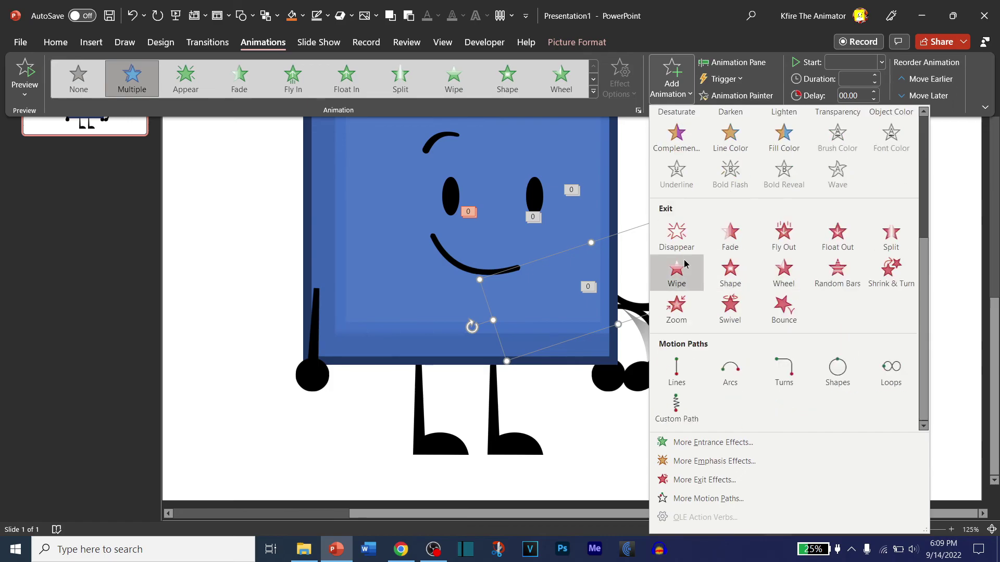
pyautogui.click(676, 235)
pyautogui.click(882, 62)
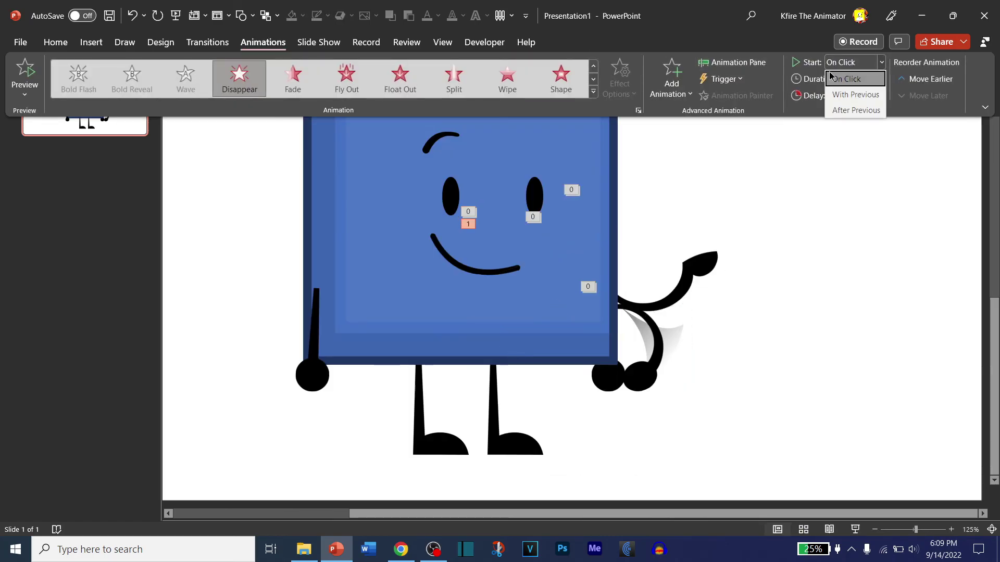
pyautogui.click(853, 94)
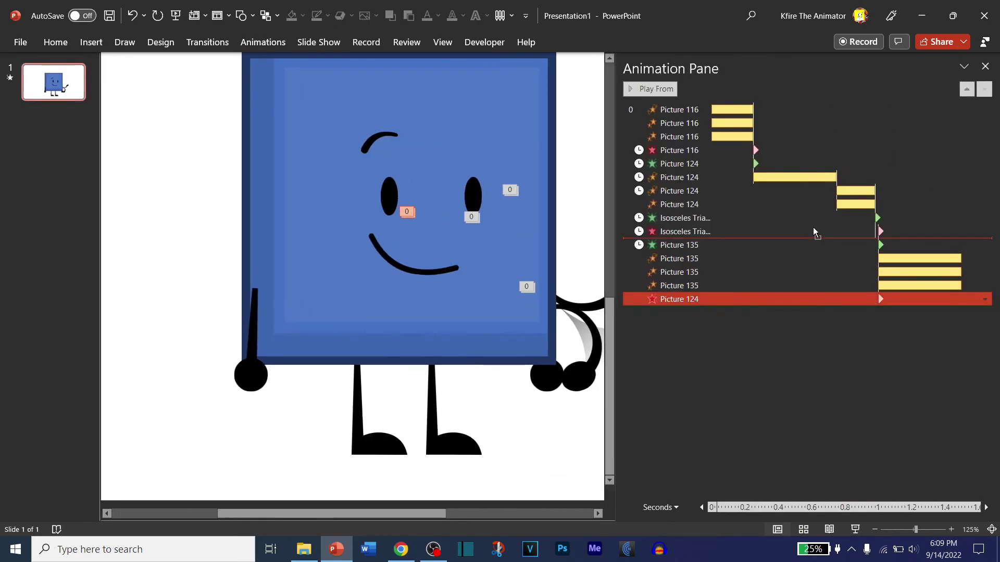
# - Move the curved arm's Disappear effect just before the triangle smear's entrance and set it to start After Previous
pyautogui.moveTo(814, 231); pyautogui.dragTo(811, 214)
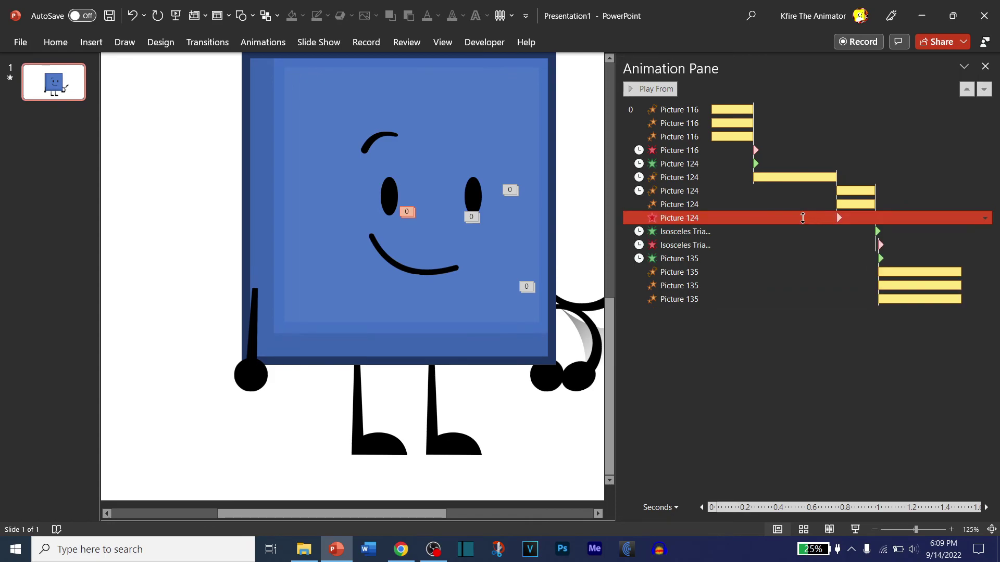
pyautogui.rightClick(806, 220)
pyautogui.click(827, 261)
# - Deselect the exit effect, close the animation pane and play the slide show to check the arm swing
pyautogui.click(825, 348)
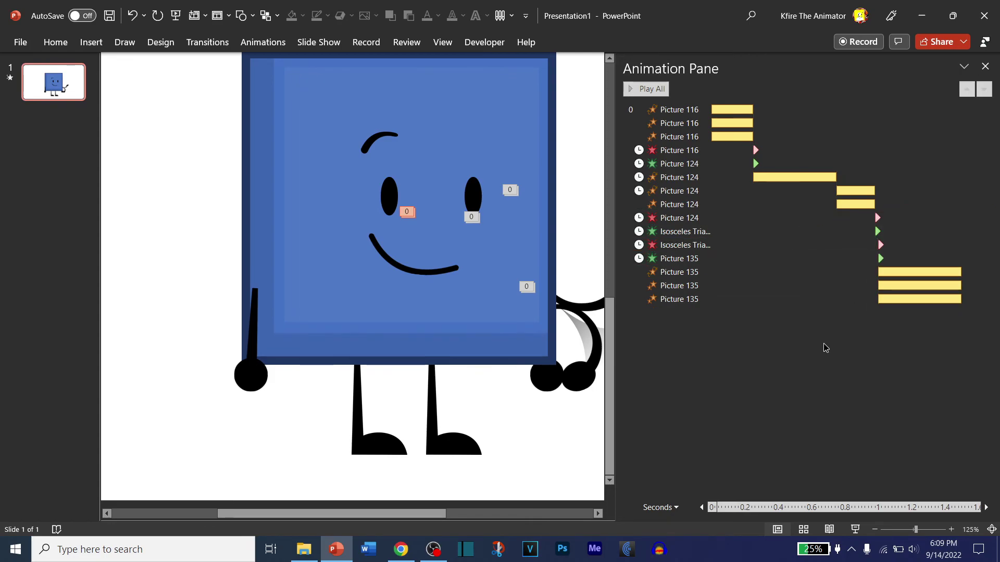
pyautogui.click(985, 66)
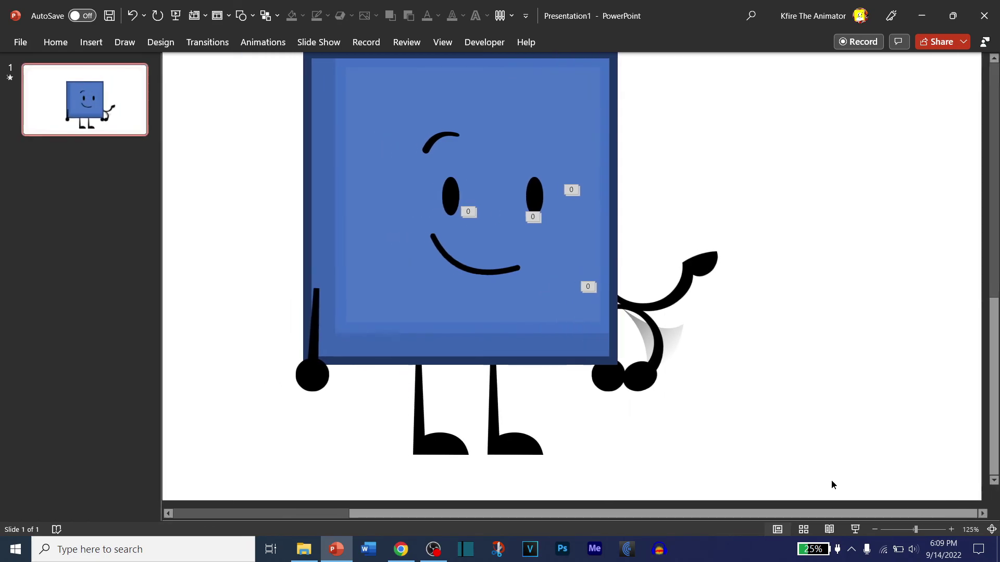
pyautogui.click(855, 531)
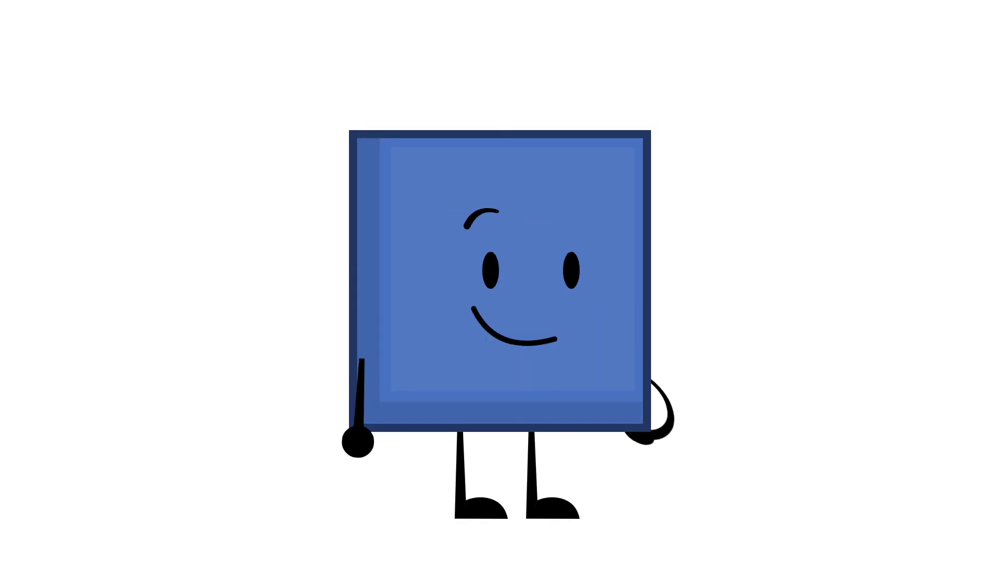